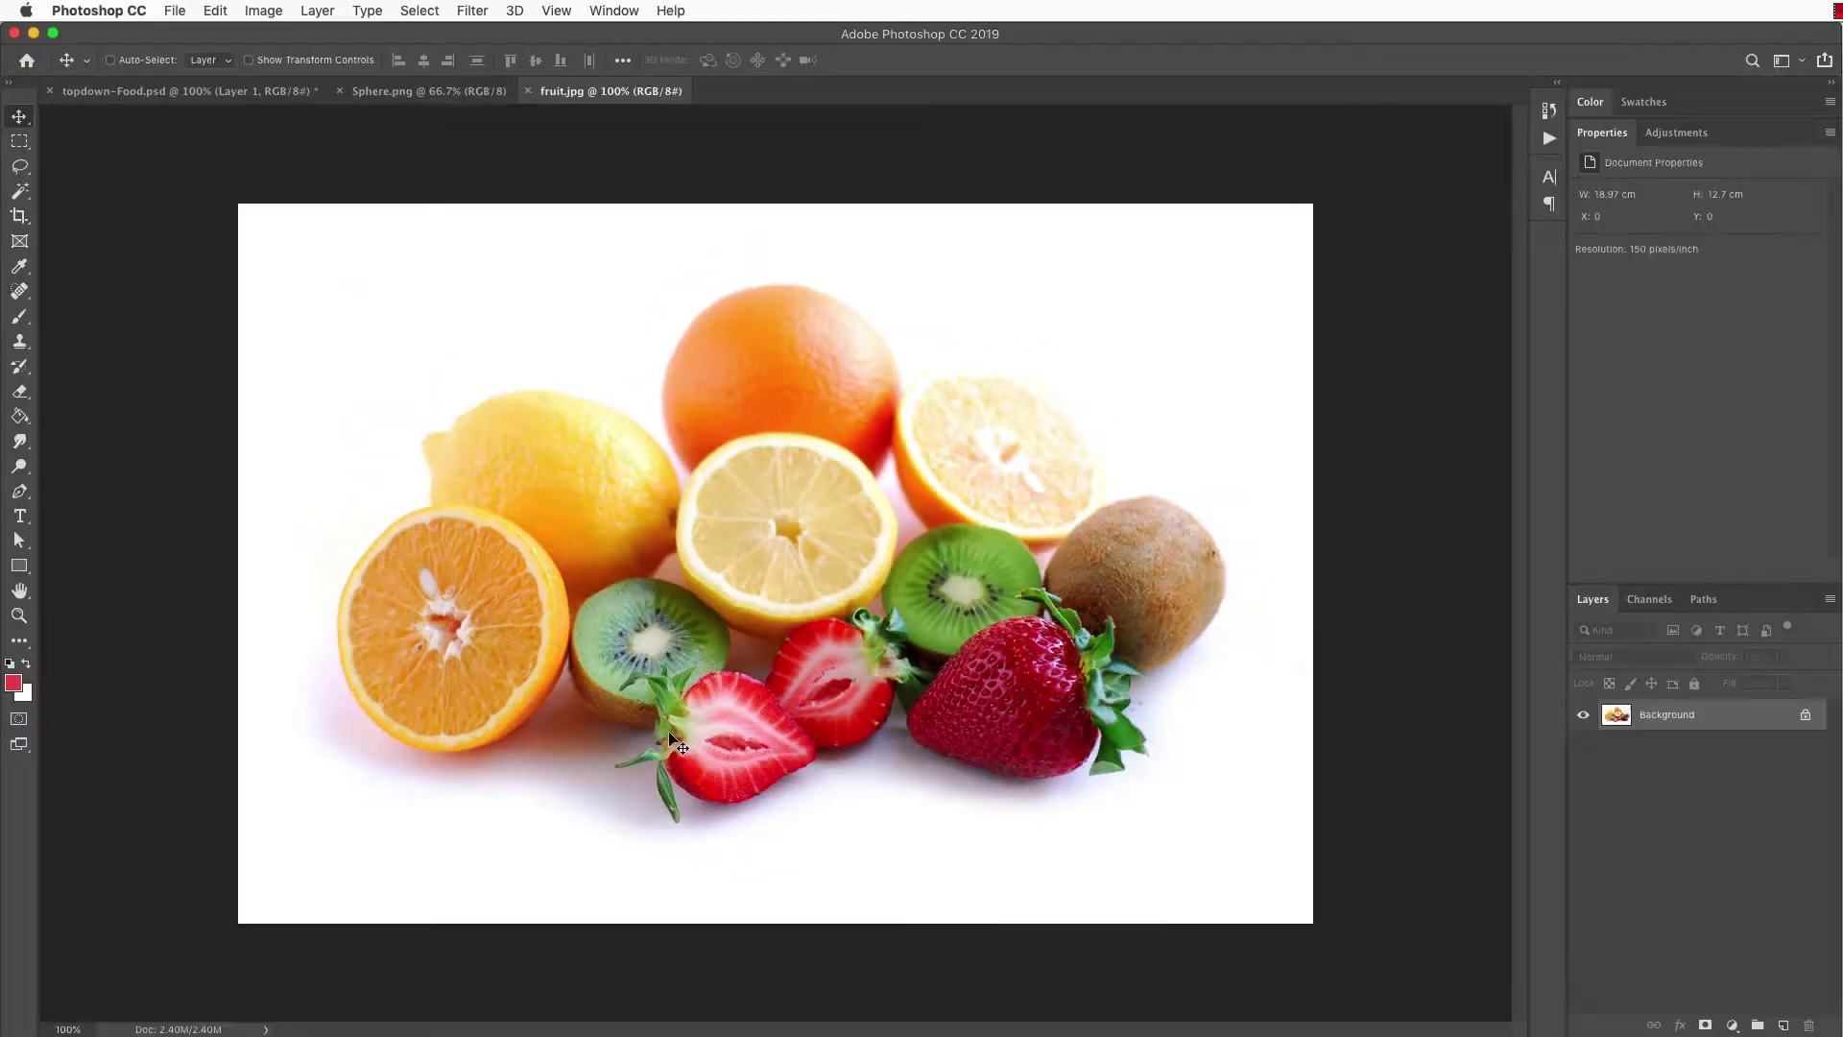
Step: Close the fruit.jpg document
{"action": "key", "text": "super+w"}
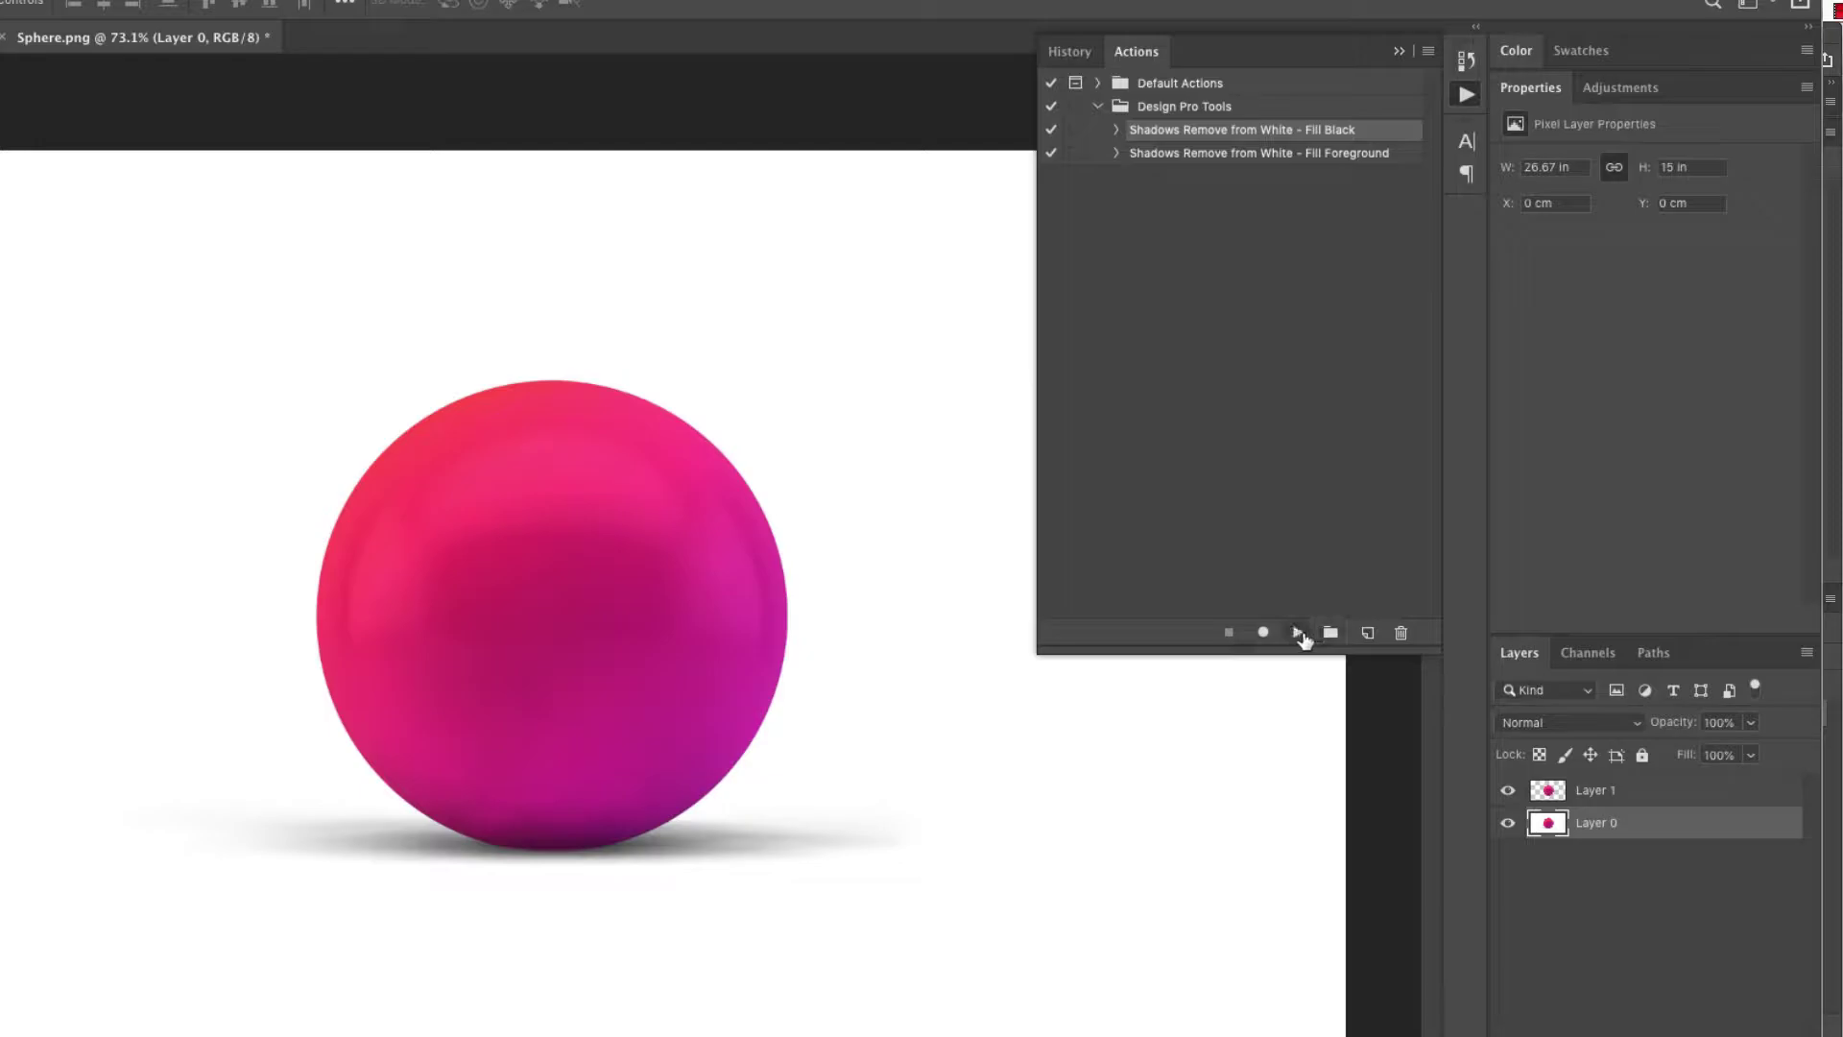
Step: Run the Shadows Remove from White - Fill Black action on Layer 0
{"action": "left_click", "coordinate": [1298, 634]}
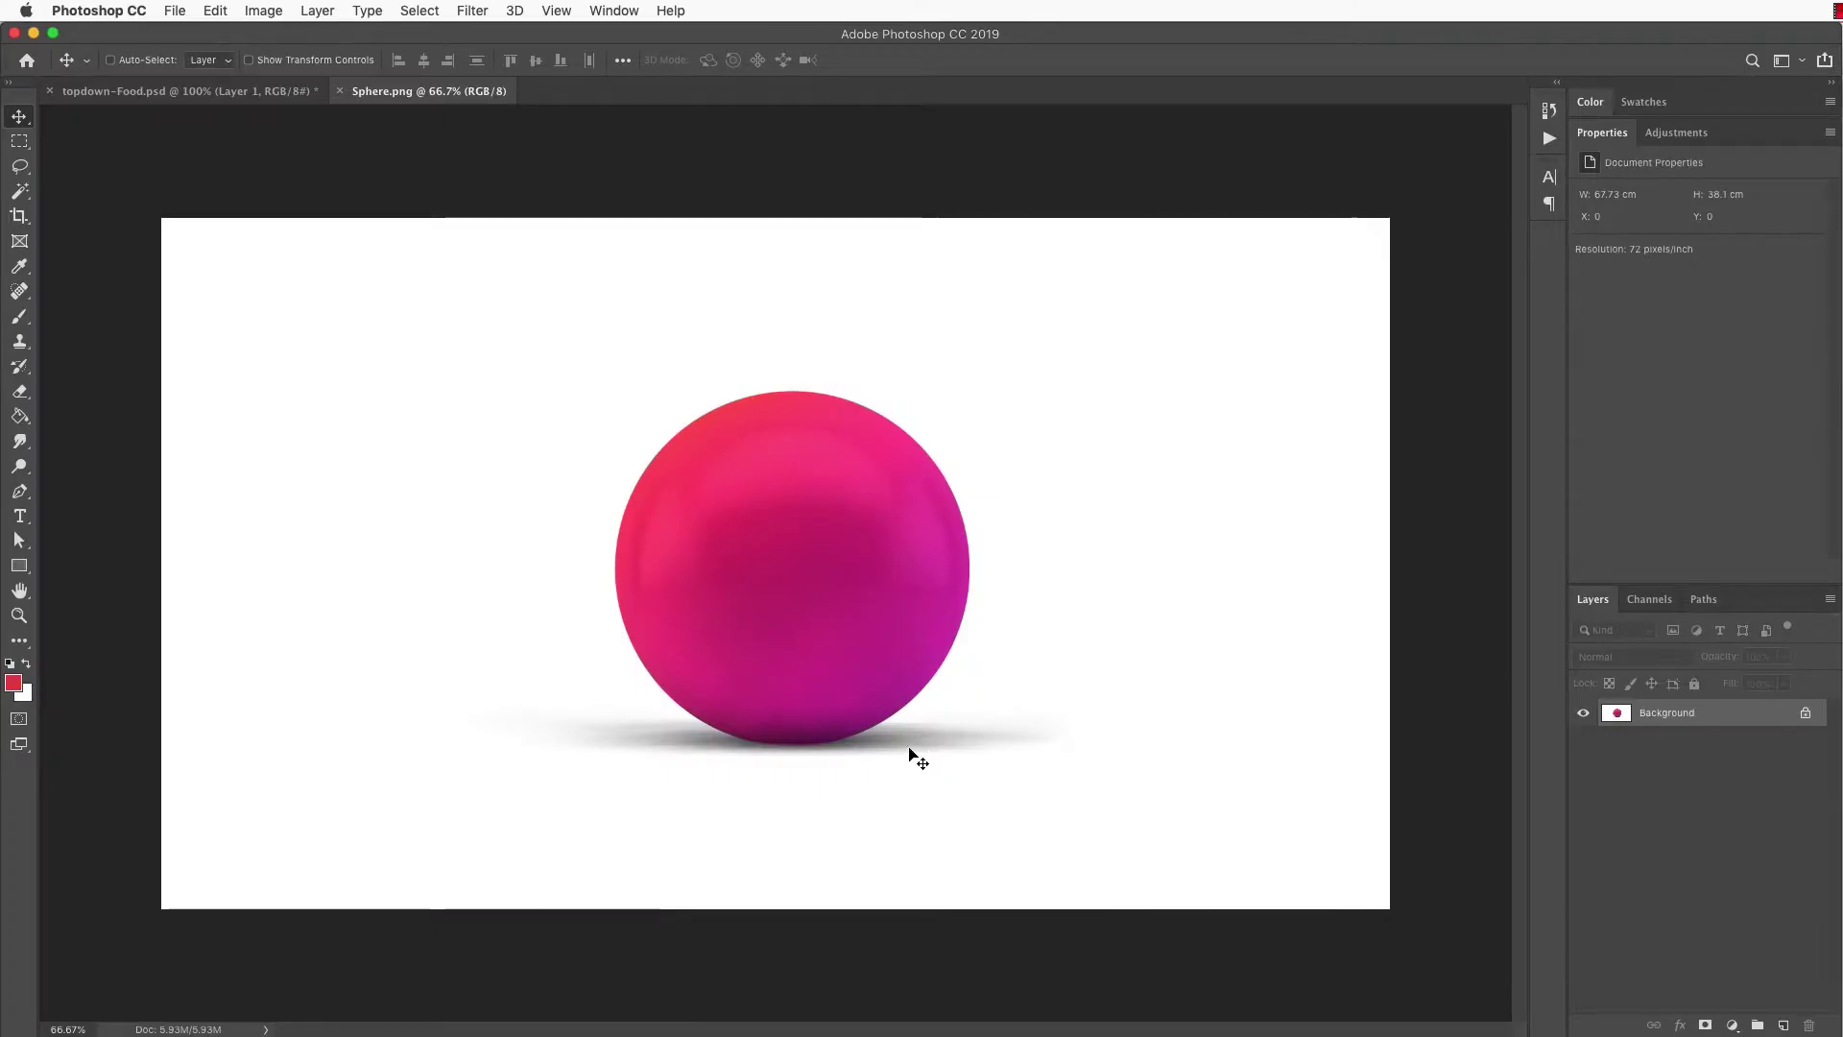
Step: Draw a circular selection over the sphere with the Elliptical Marquee tool and nudge it towards the sphere's outline
{"action": "left_click", "coordinate": [19, 141]}
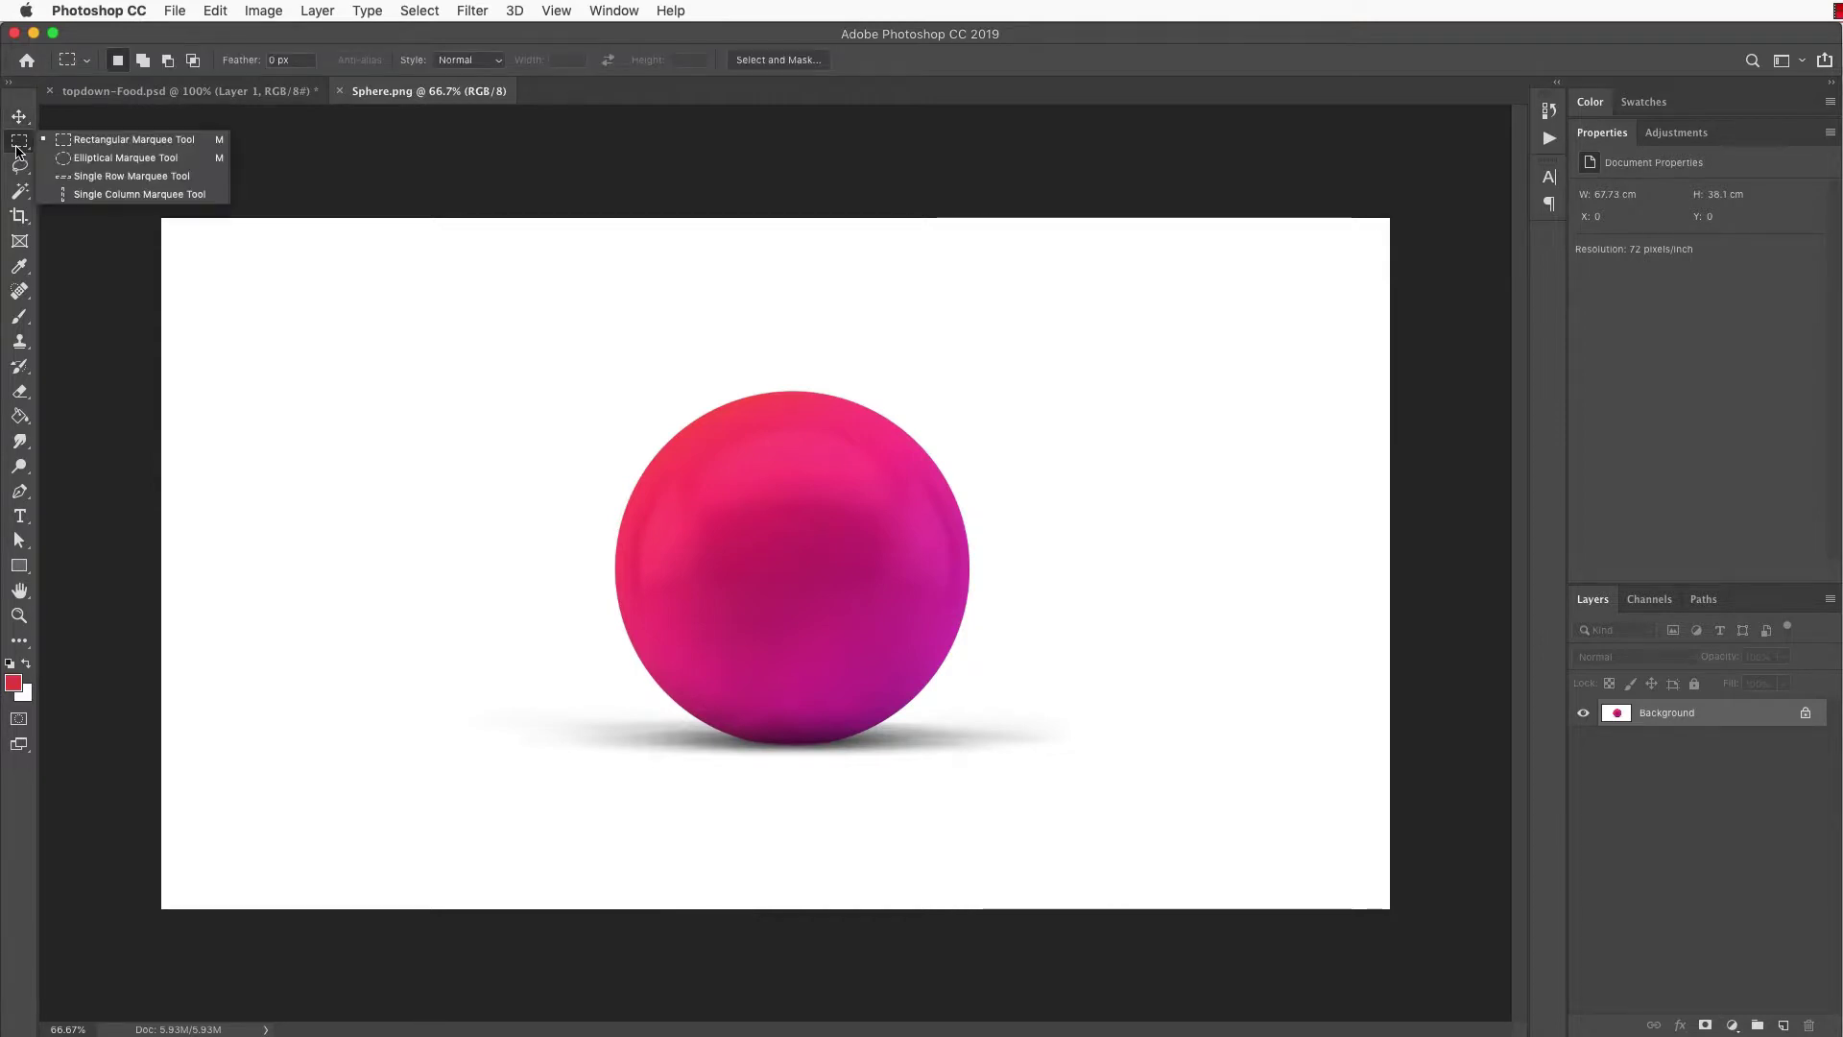
{"action": "left_click", "coordinate": [95, 159]}
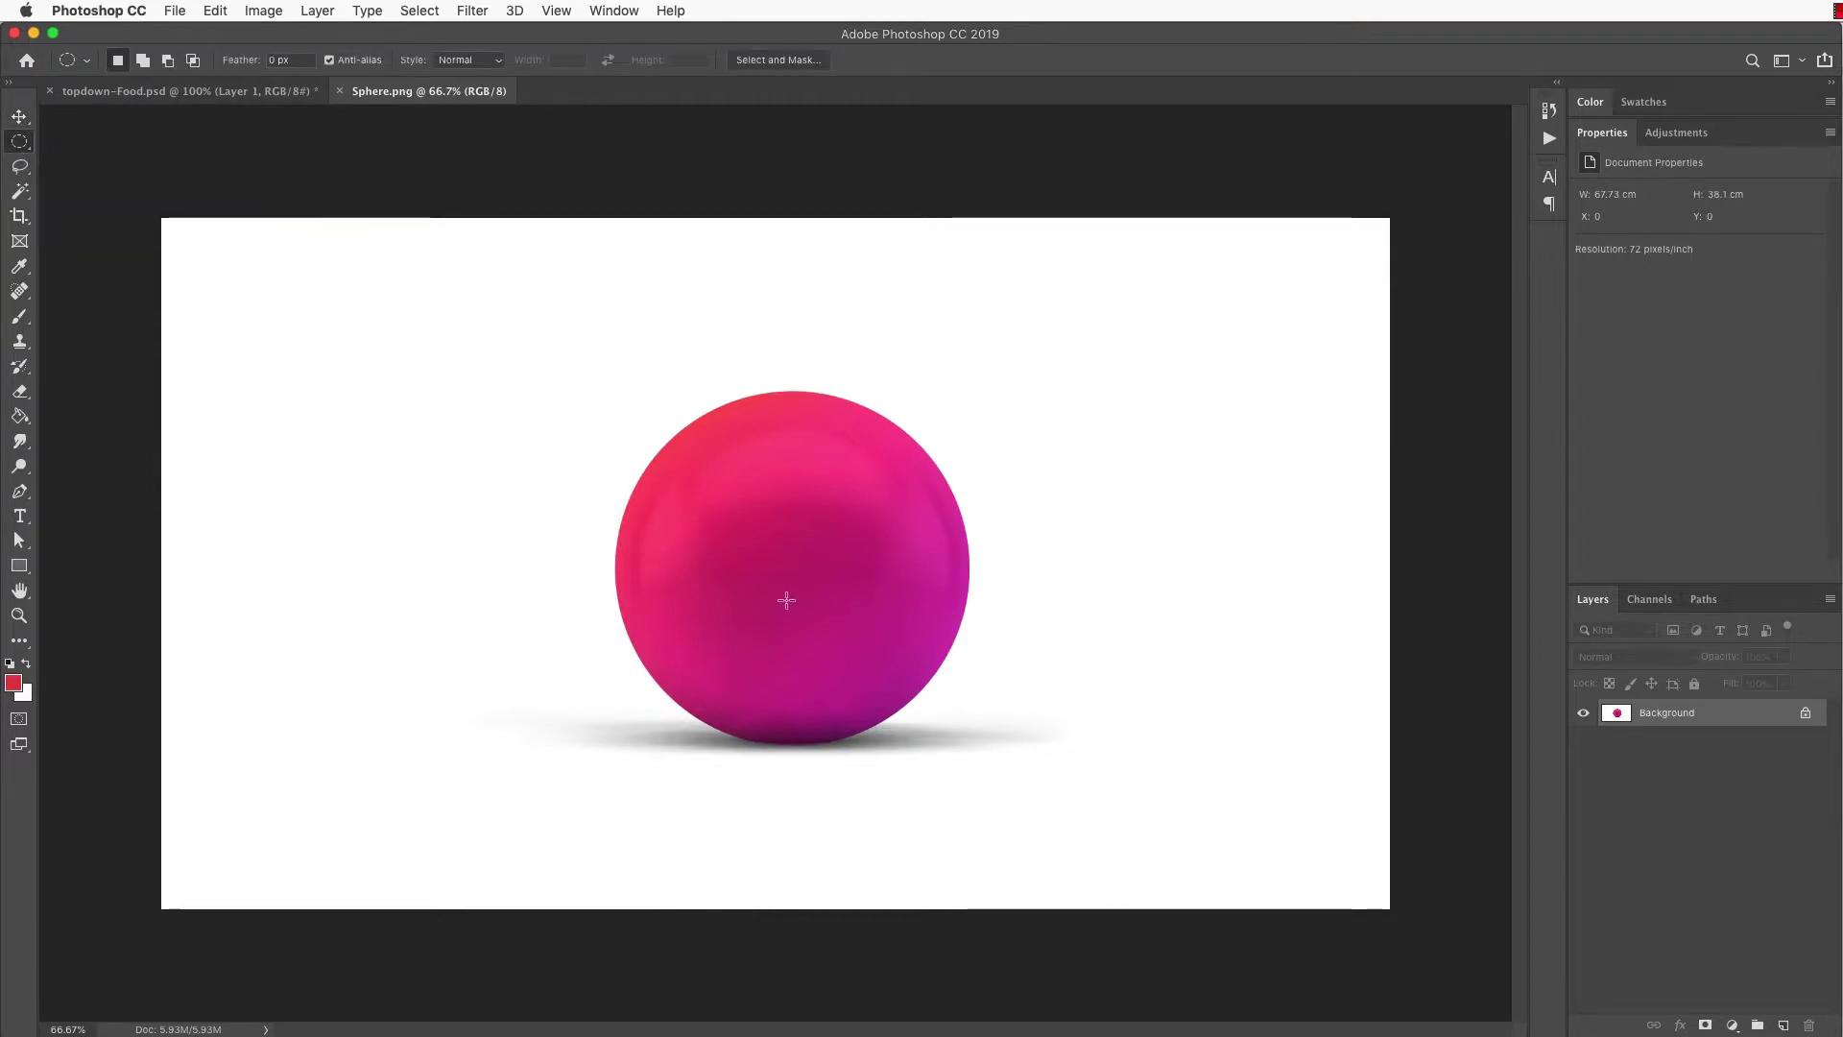
{"action": "left_click_drag", "start_coordinate": [627, 412], "coordinate": [969, 754]}
{"action": "left_click_drag", "start_coordinate": [877, 658], "coordinate": [874, 641]}
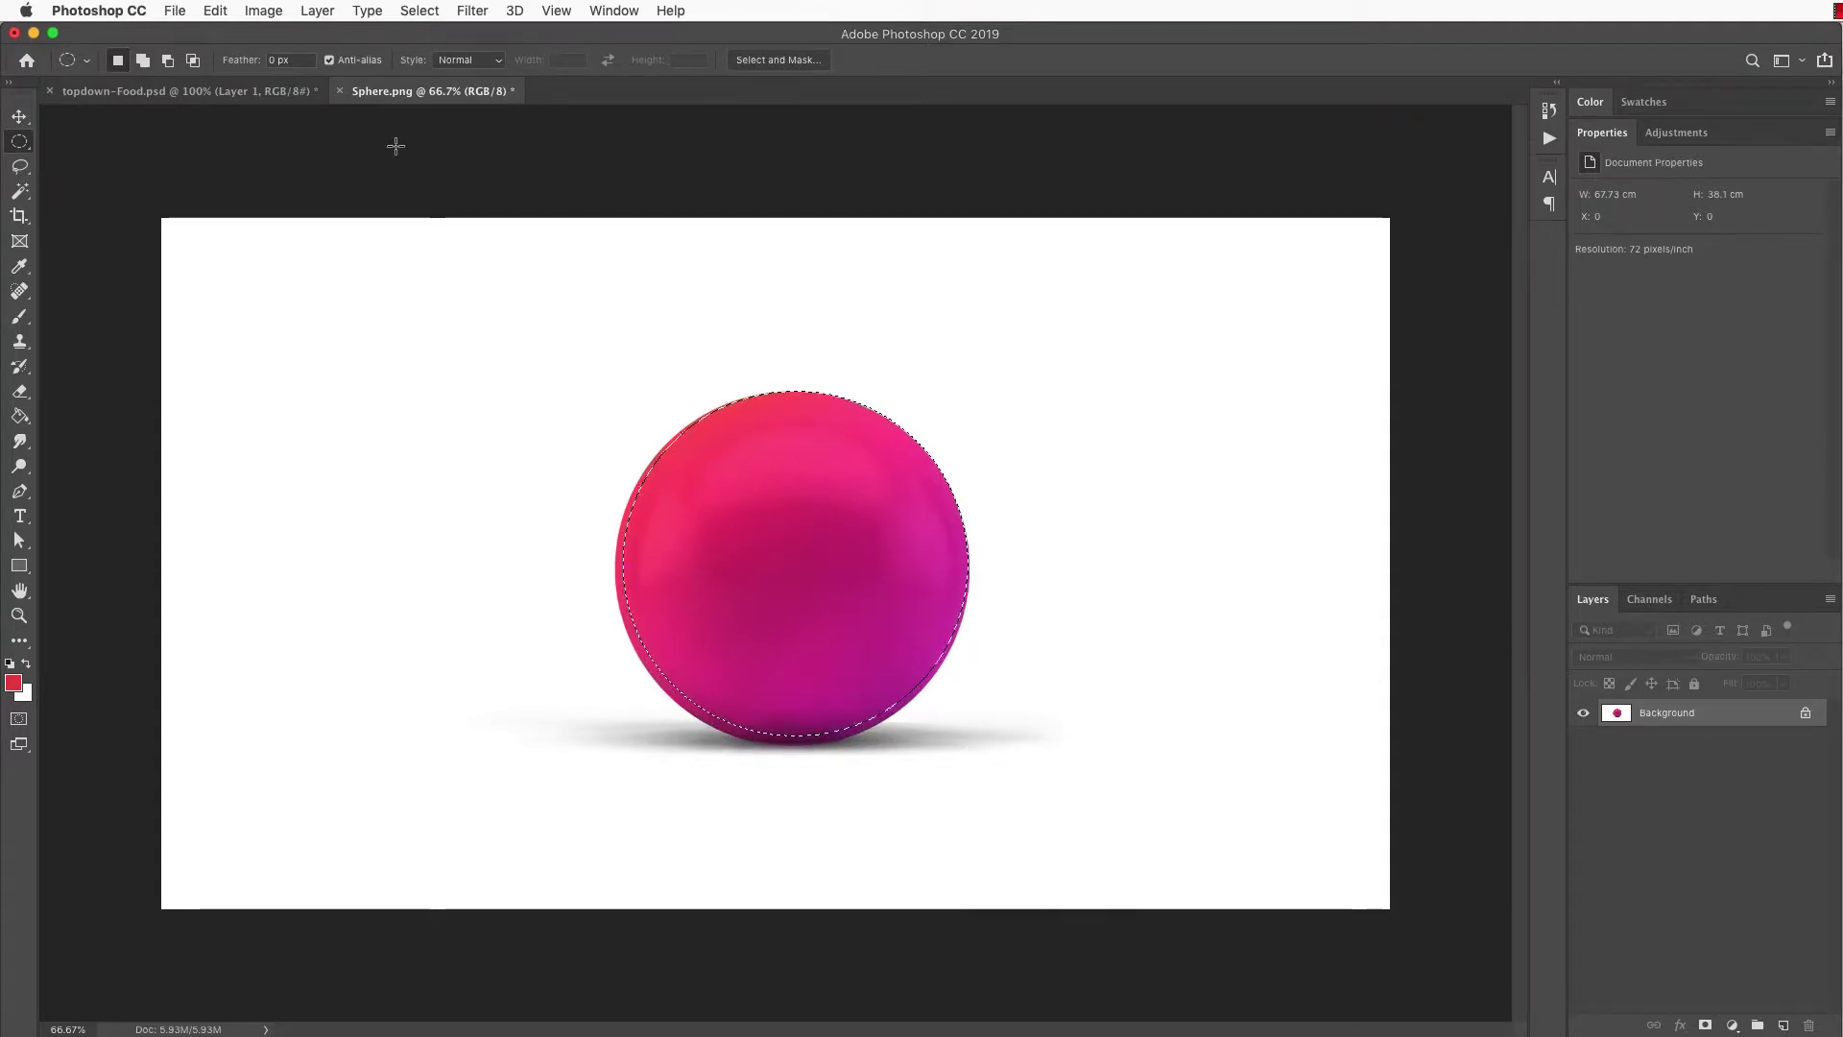
Step: Start transforming the selection and move it so its edge lines up with the sphere's upper-left outline
{"action": "left_click", "coordinate": [419, 11]}
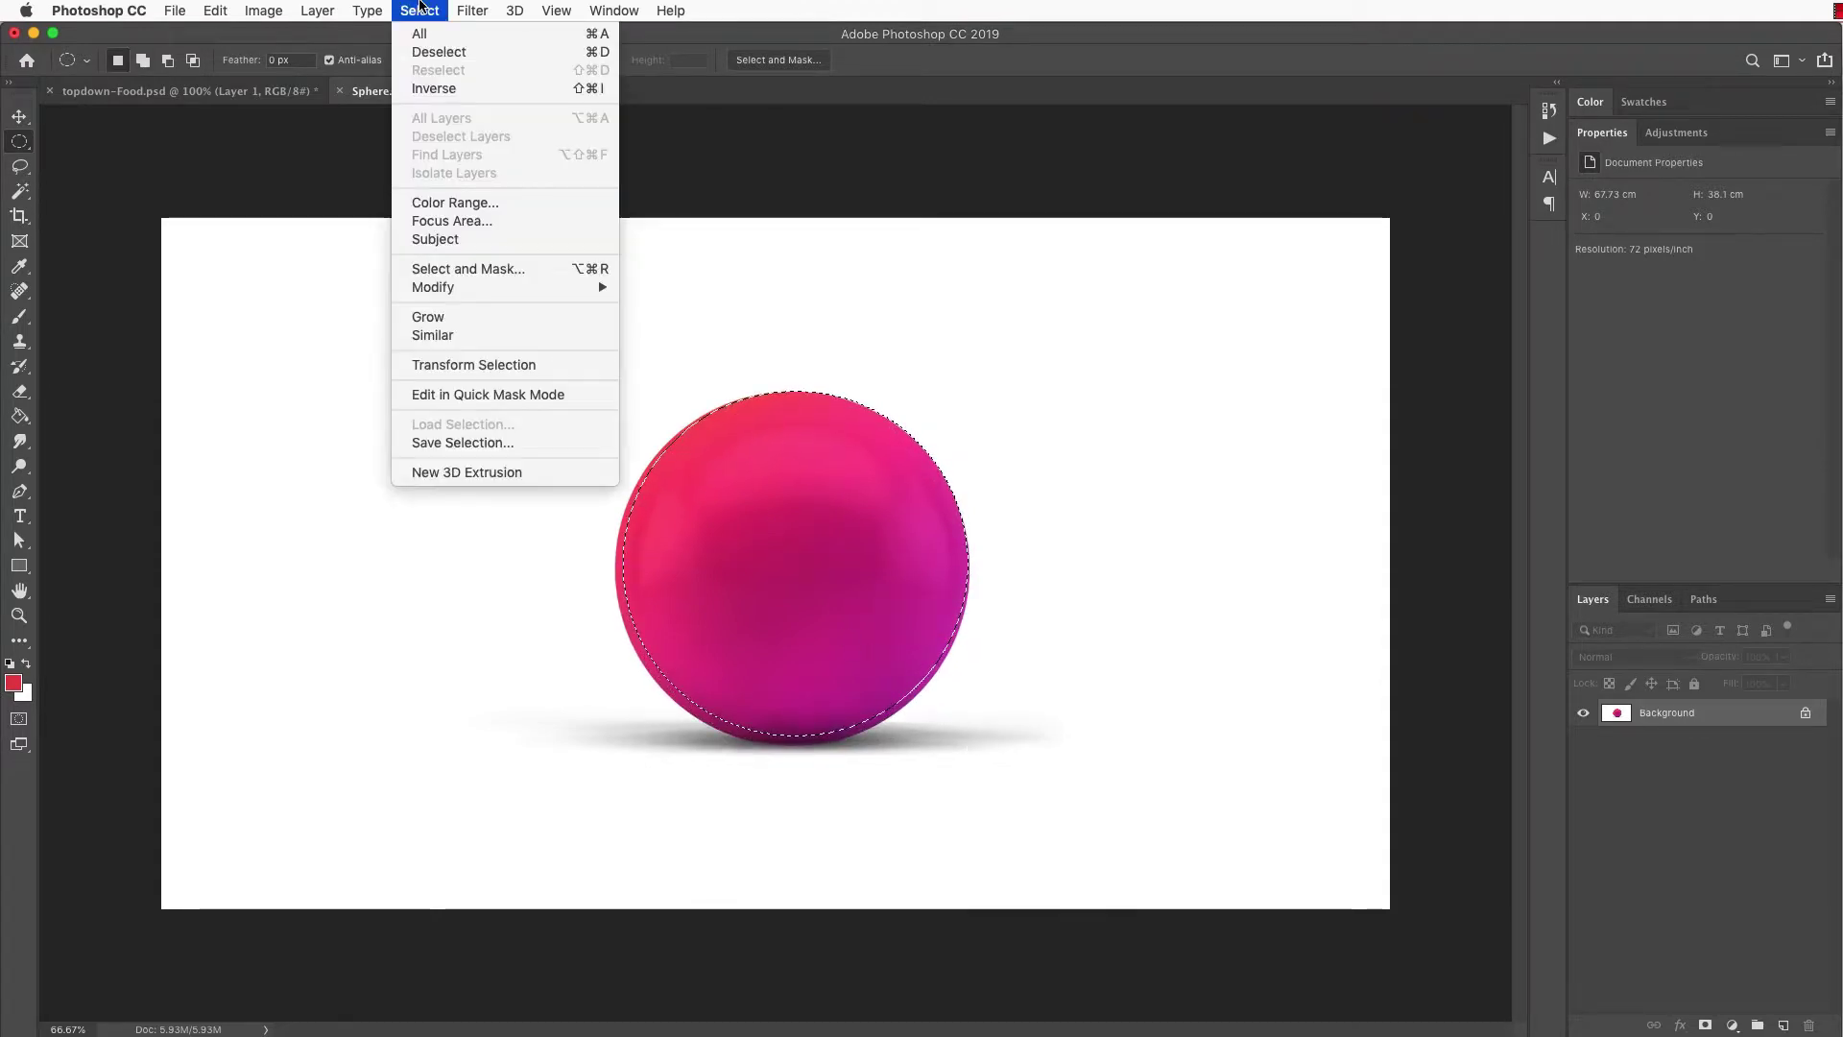
{"action": "left_click", "coordinate": [518, 365]}
{"action": "scroll", "coordinate": [649, 465], "scroll_direction": "up", "scroll_amount": 5}
{"action": "mouse_move", "coordinate": [662, 459]}
{"action": "left_mouse_down"}
{"action": "mouse_move", "coordinate": [678, 588]}
{"action": "mouse_move", "coordinate": [661, 469]}
{"action": "left_mouse_up"}
{"action": "scroll", "coordinate": [650, 465], "scroll_direction": "down", "scroll_amount": 1}
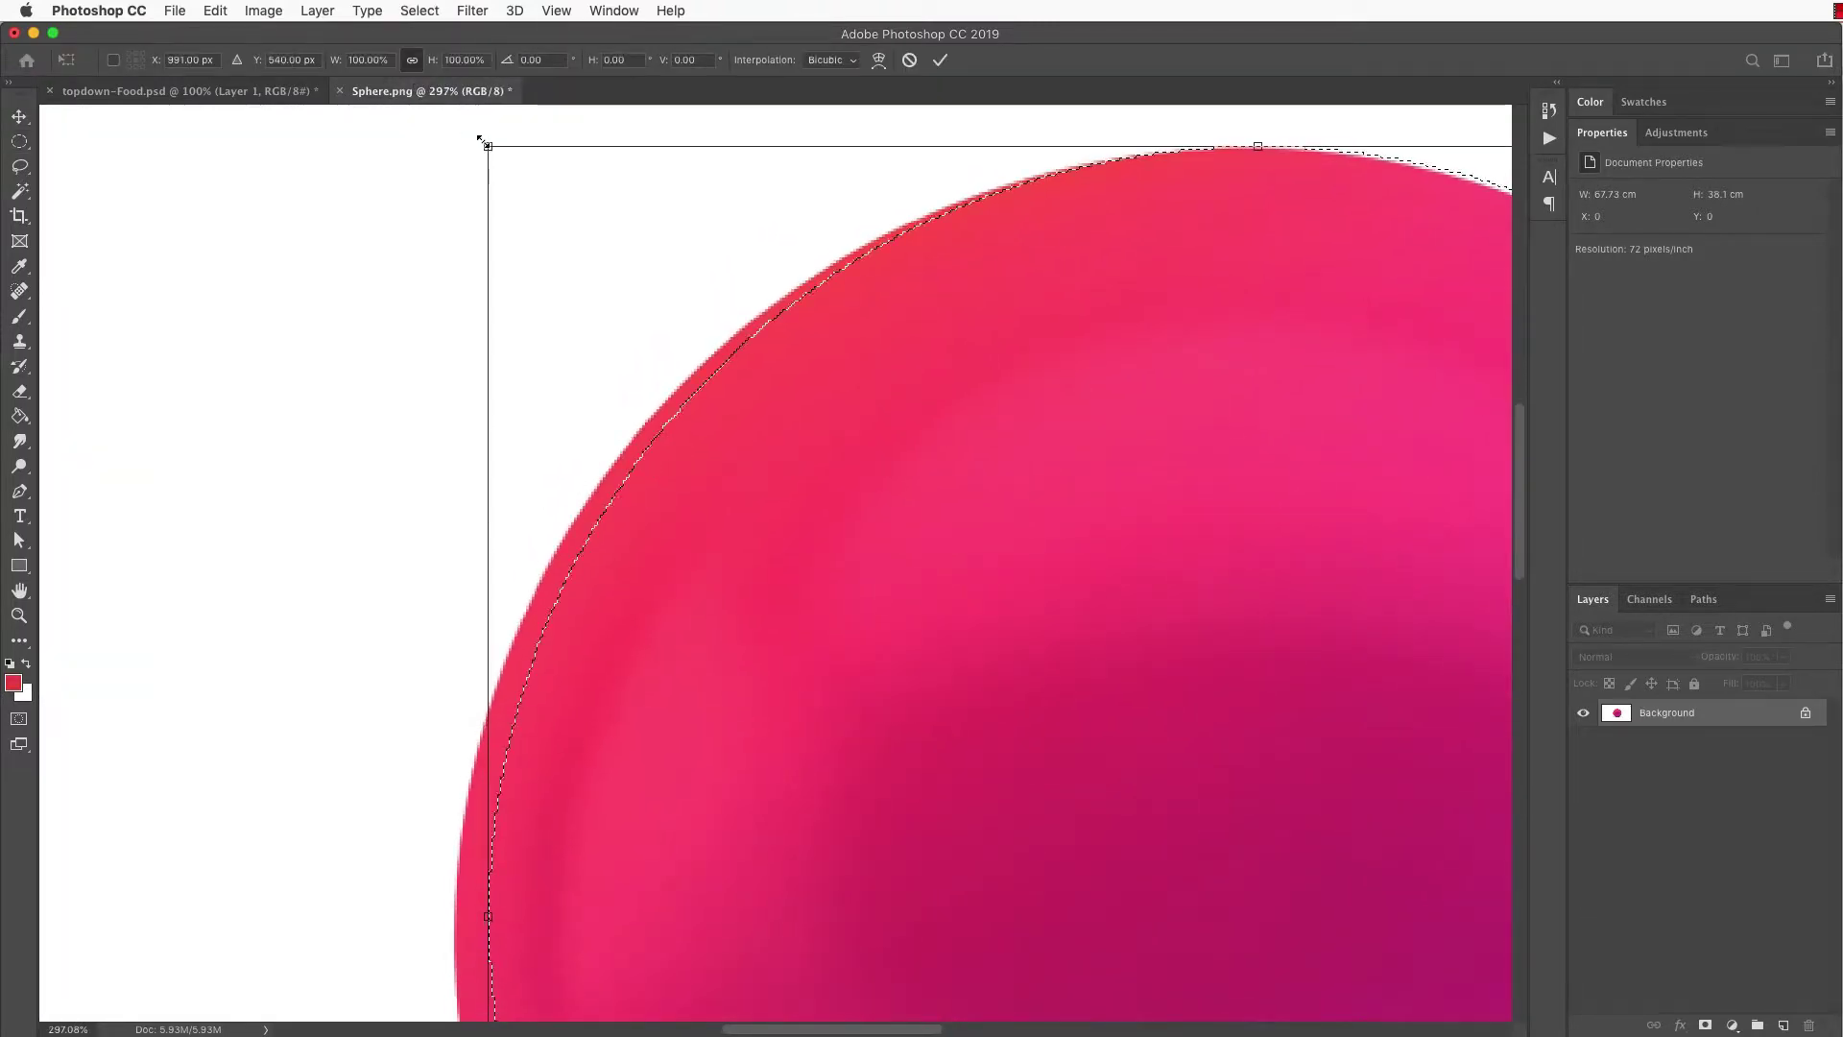
{"action": "left_click_drag", "start_coordinate": [488, 146], "coordinate": [495, 153]}
{"action": "left_click_drag", "start_coordinate": [922, 643], "coordinate": [884, 642]}
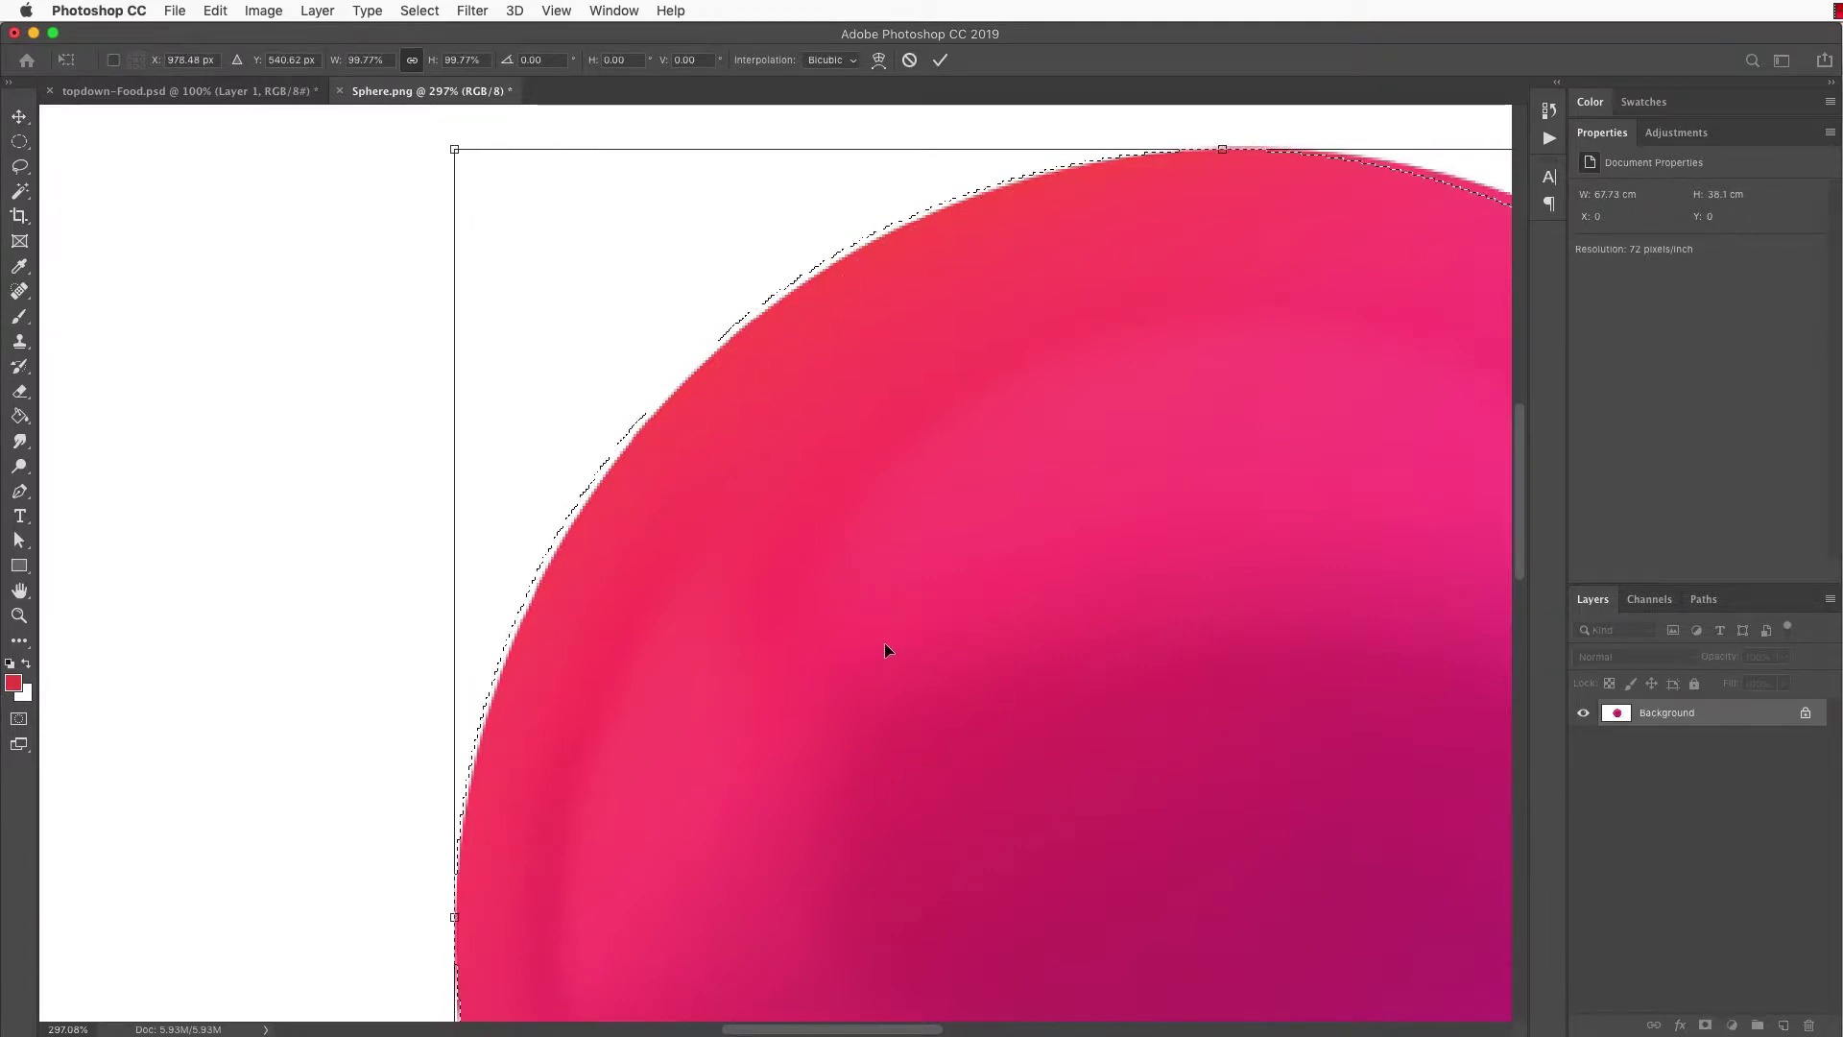
Step: Scale the selection to about 19.54 cm wide and high to fit the sphere's lower-right outline, and apply the transform
{"action": "scroll", "coordinate": [1089, 634], "scroll_direction": "down", "scroll_amount": 3}
{"action": "left_click_drag", "start_coordinate": [1119, 697], "coordinate": [723, 501]}
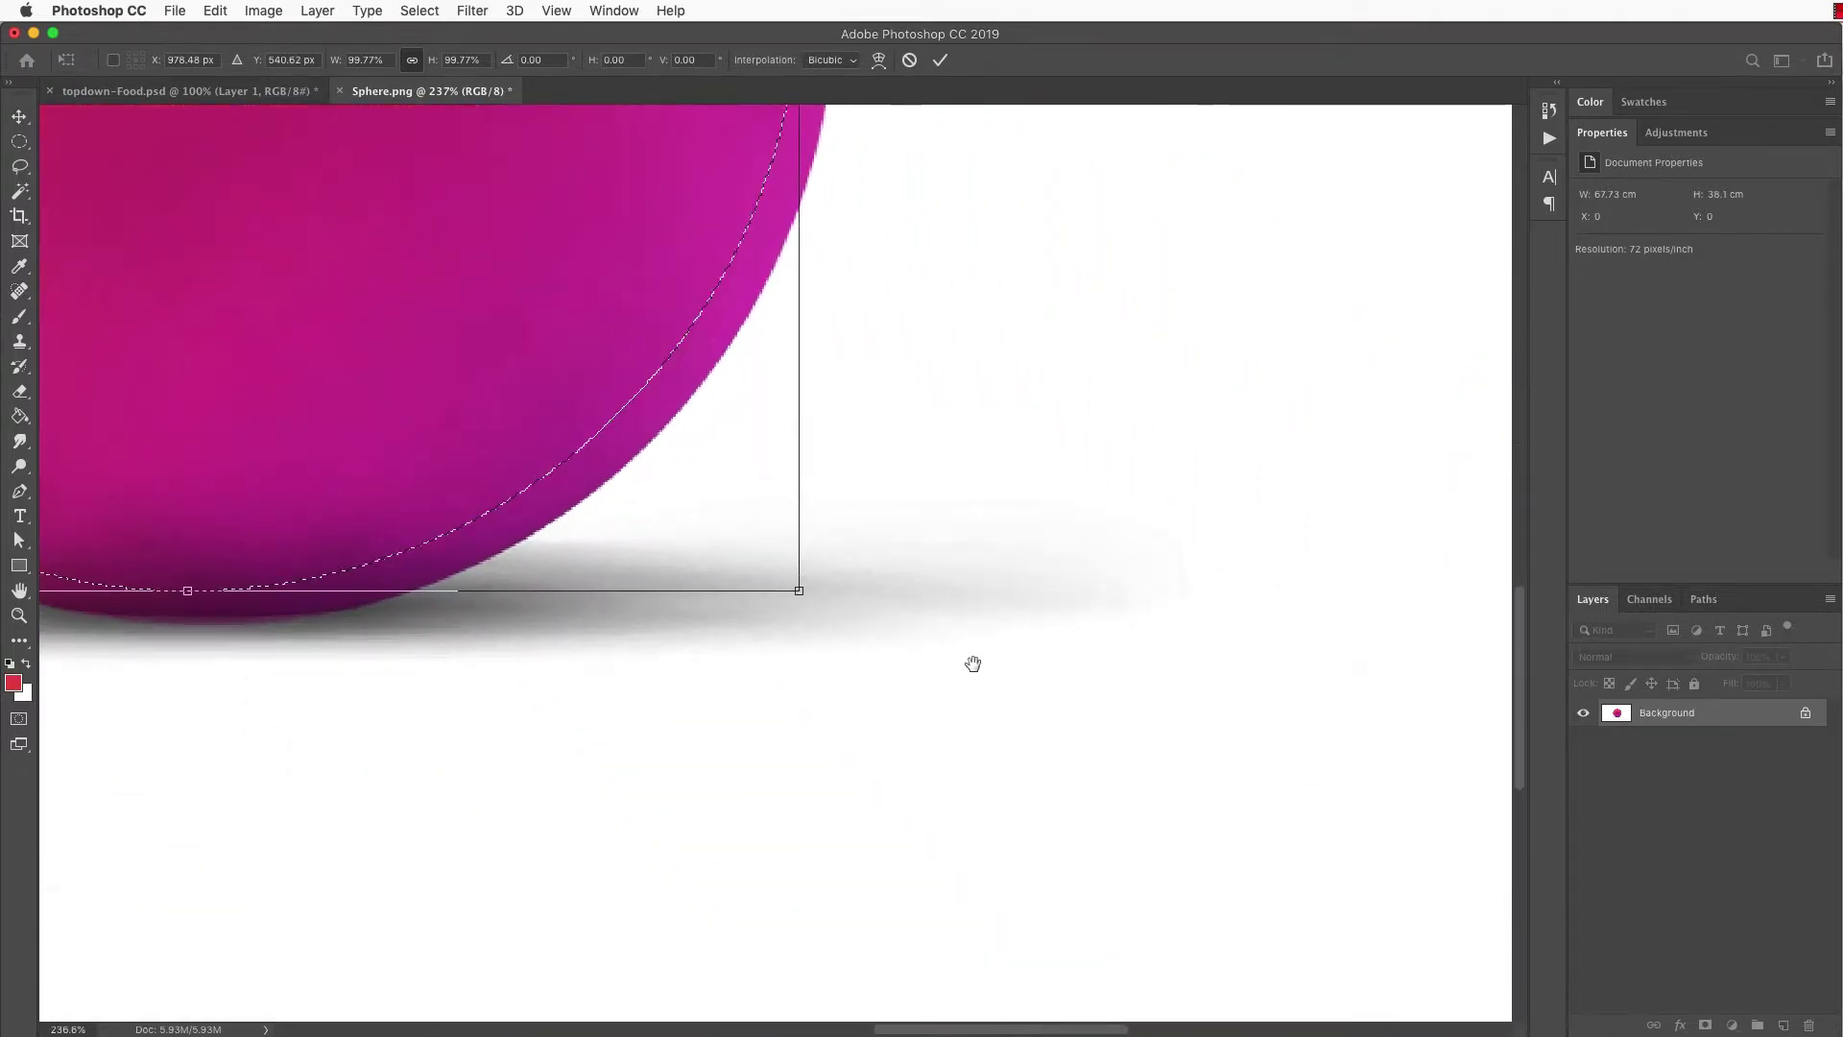
{"action": "left_click_drag", "start_coordinate": [975, 663], "coordinate": [1234, 879]}
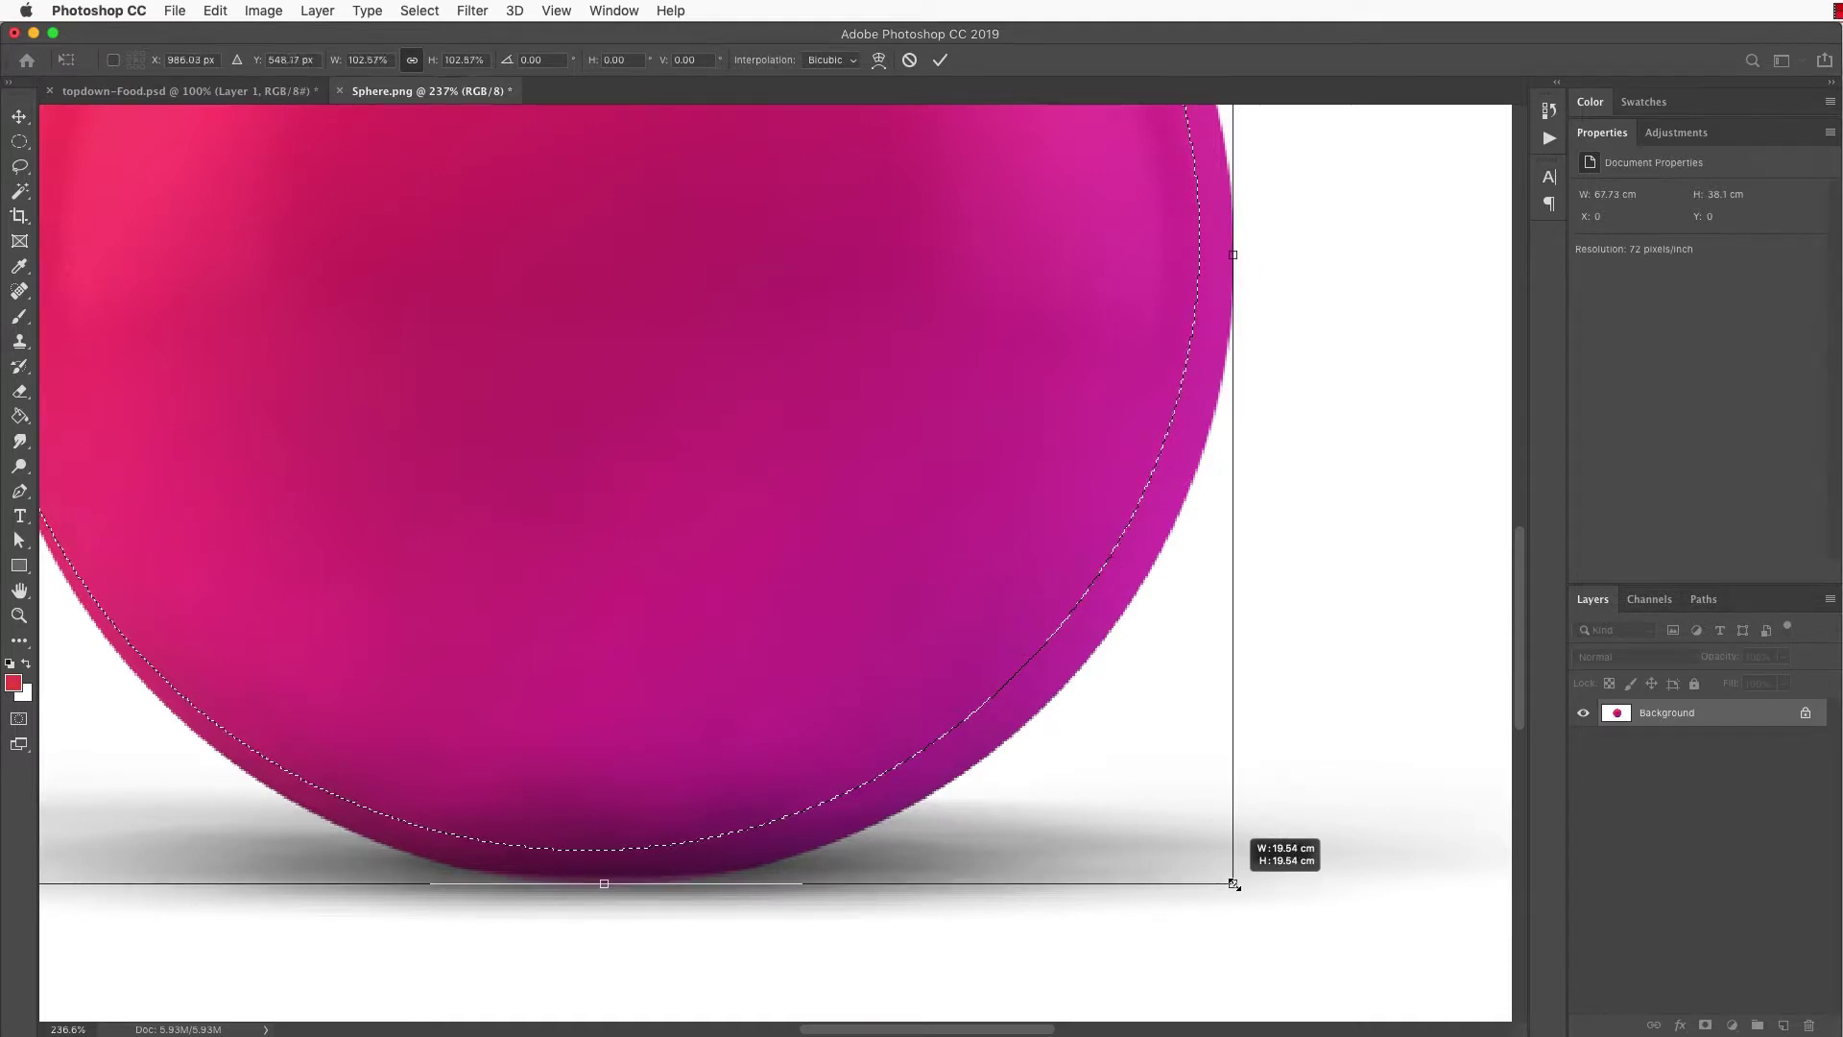
{"action": "key", "text": "Return"}
Step: Copy the selected sphere onto its own new layer and switch to the Move tool
{"action": "scroll", "coordinate": [594, 553], "scroll_direction": "down", "scroll_amount": 3}
{"action": "scroll", "coordinate": [594, 553], "scroll_direction": "down", "scroll_amount": 2}
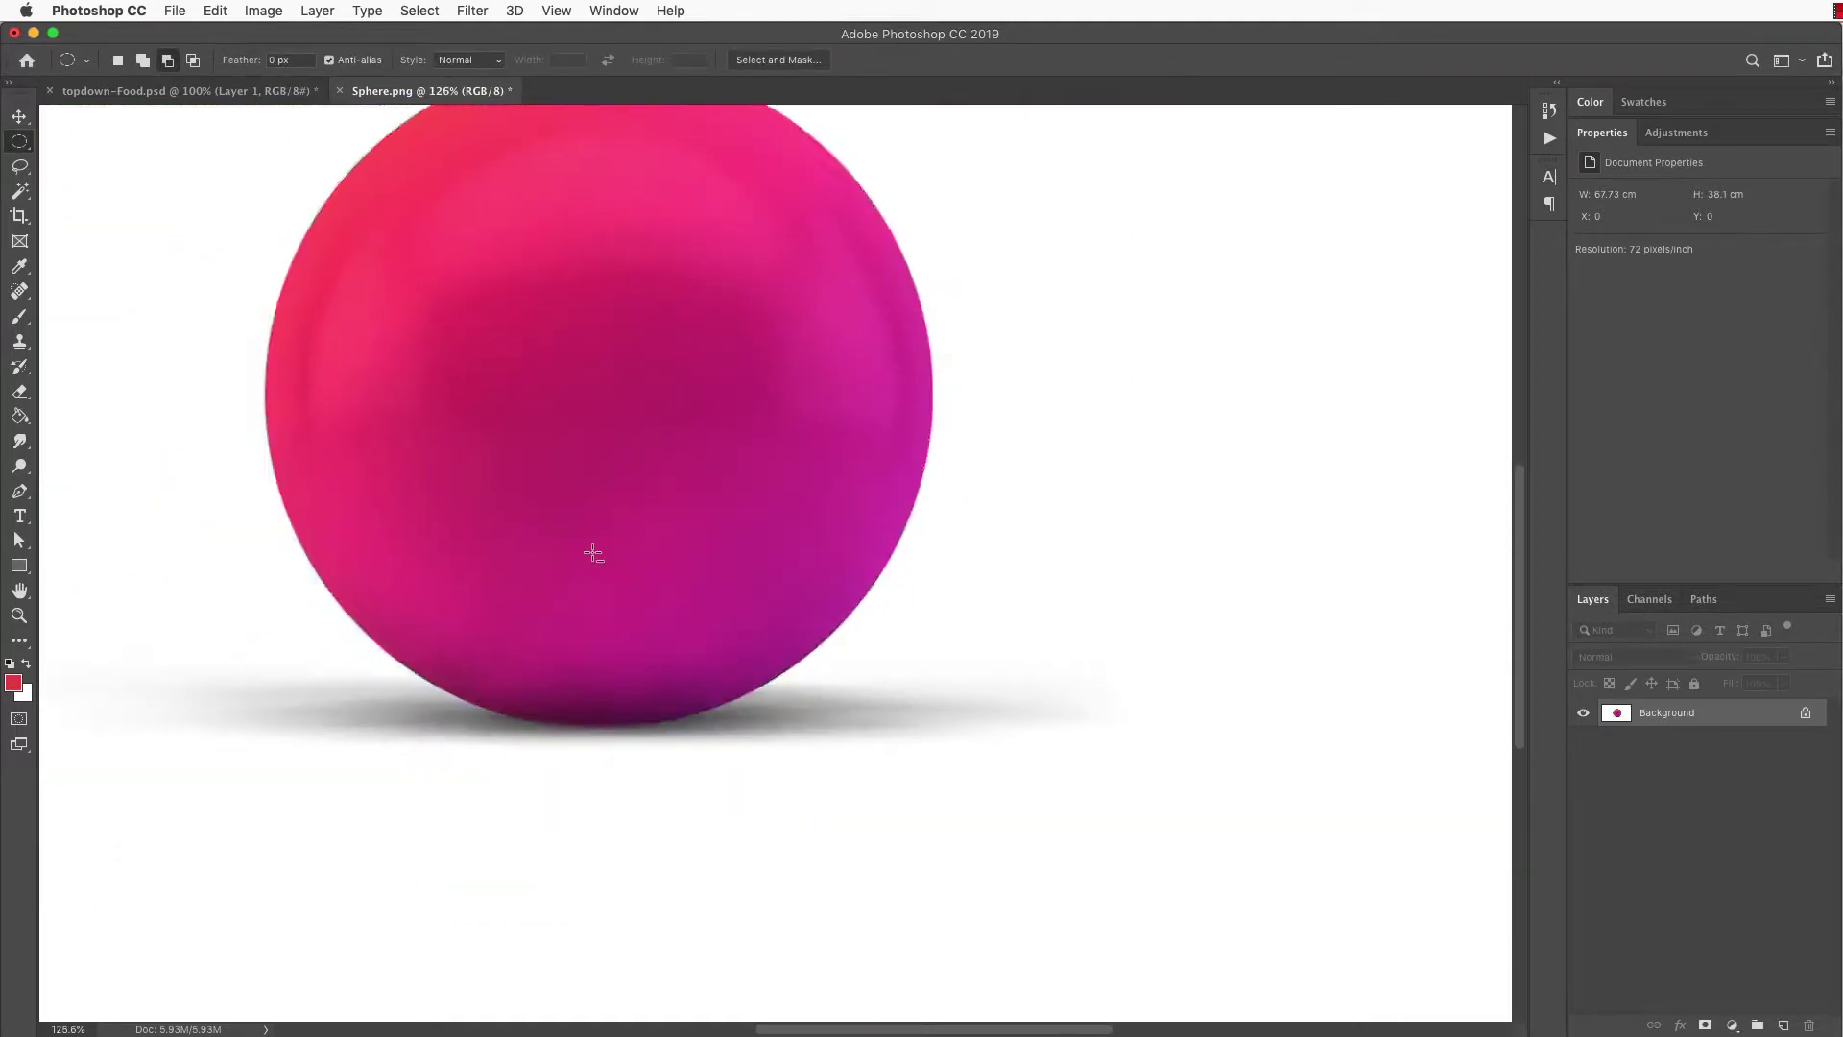
{"action": "scroll", "coordinate": [630, 551], "scroll_direction": "down", "scroll_amount": 2}
{"action": "key", "text": "super+j"}
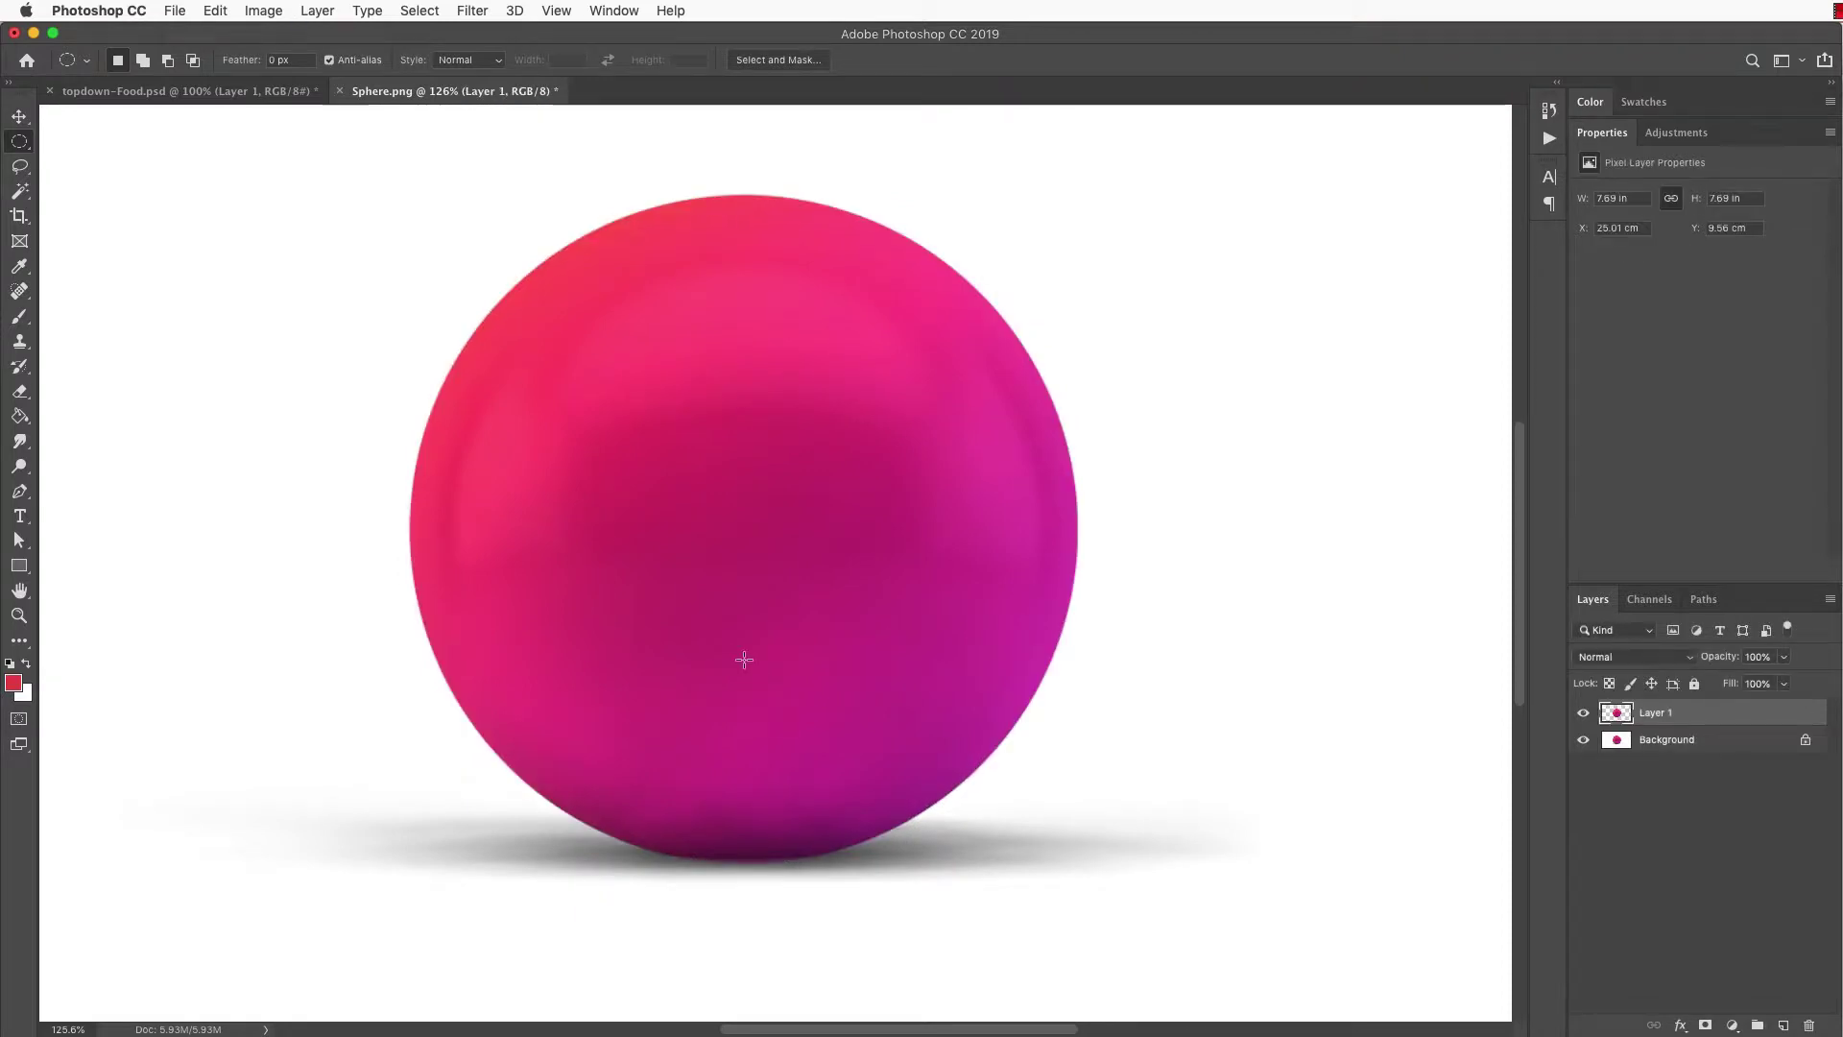
{"action": "left_click", "coordinate": [19, 113]}
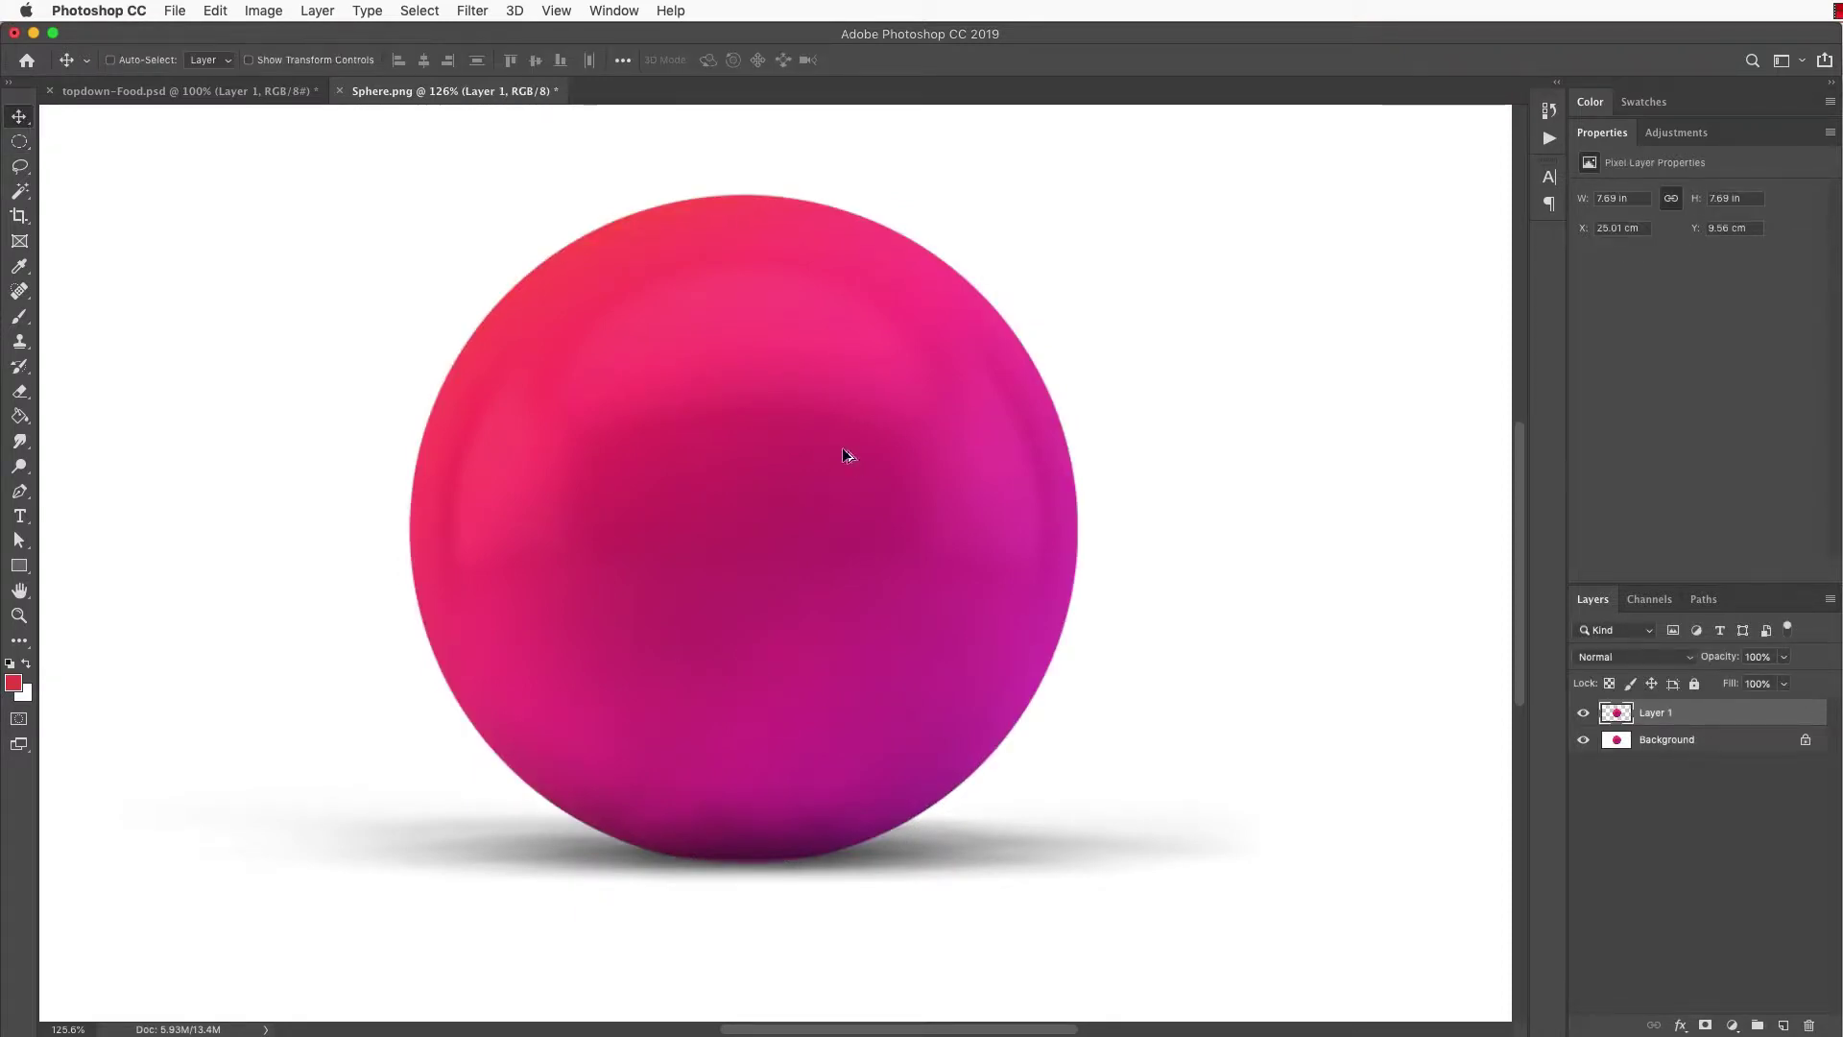
Step: Temporarily hide the Background layer to check the cut-out sphere, and show it again
{"action": "scroll", "coordinate": [842, 456], "scroll_direction": "down", "scroll_amount": 1}
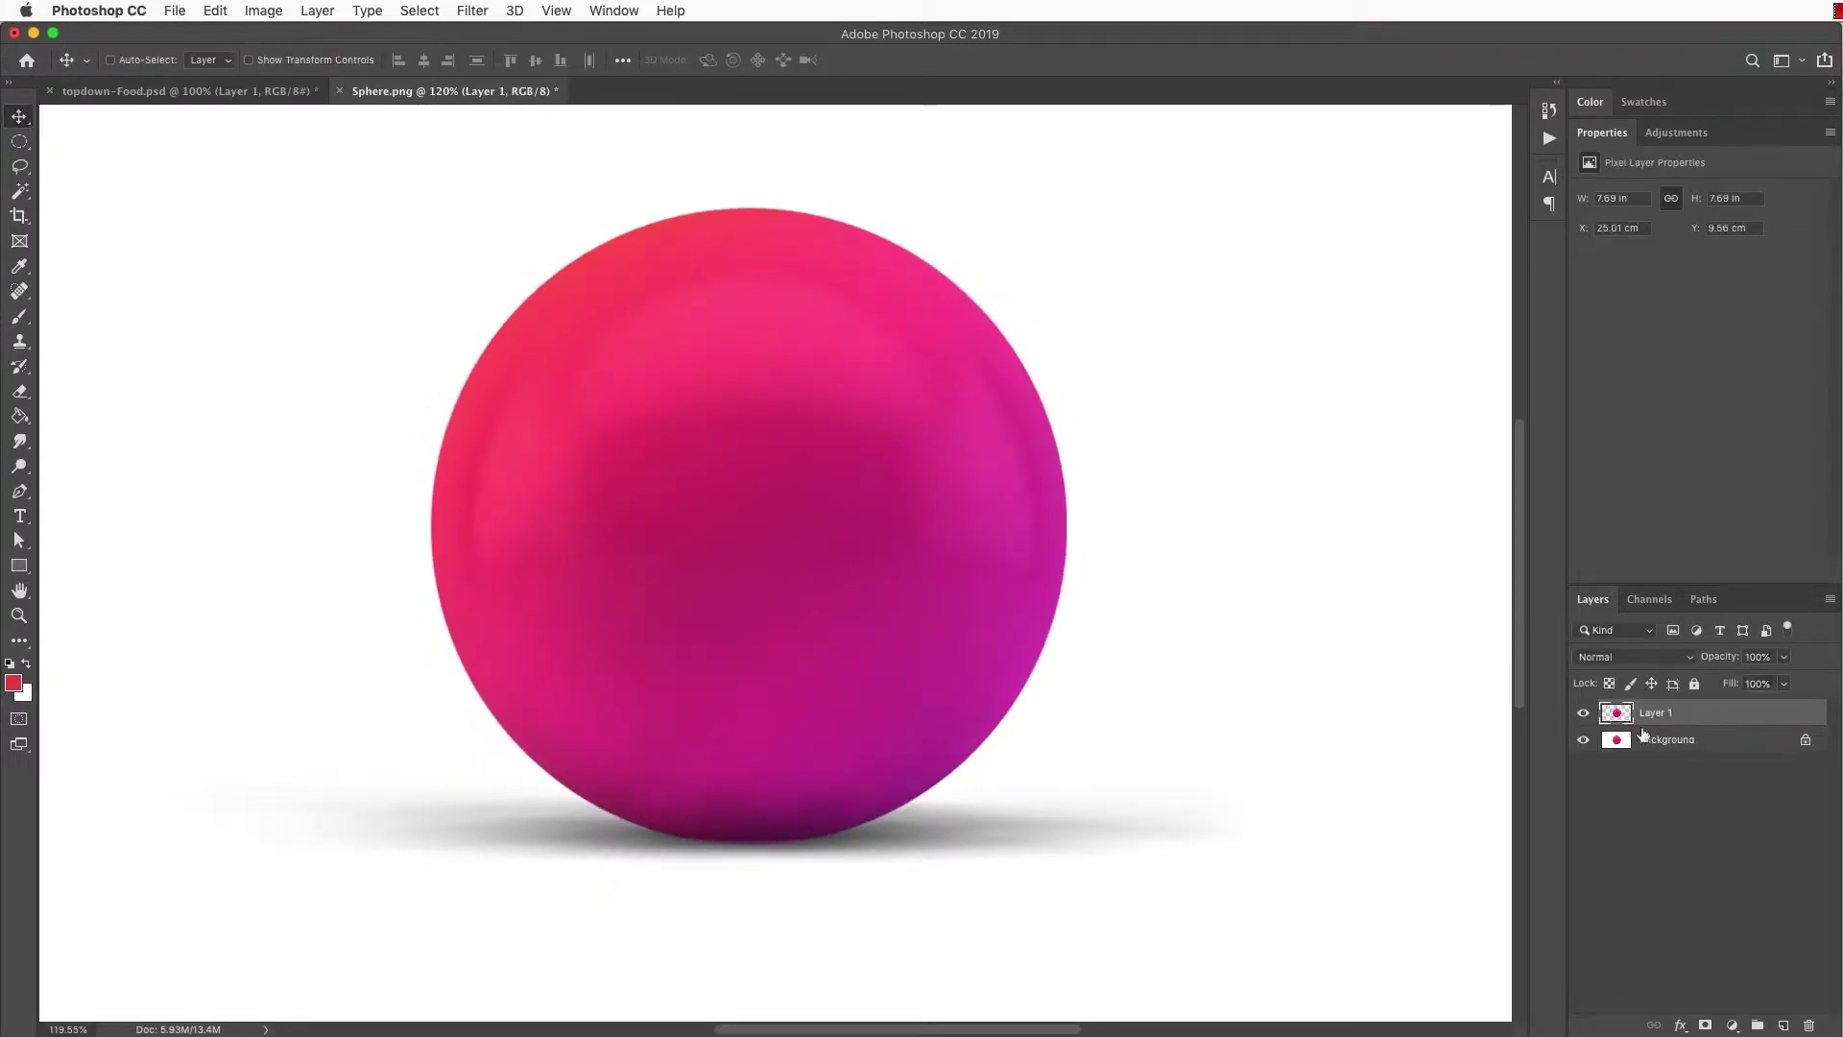
{"action": "left_click", "coordinate": [1584, 741]}
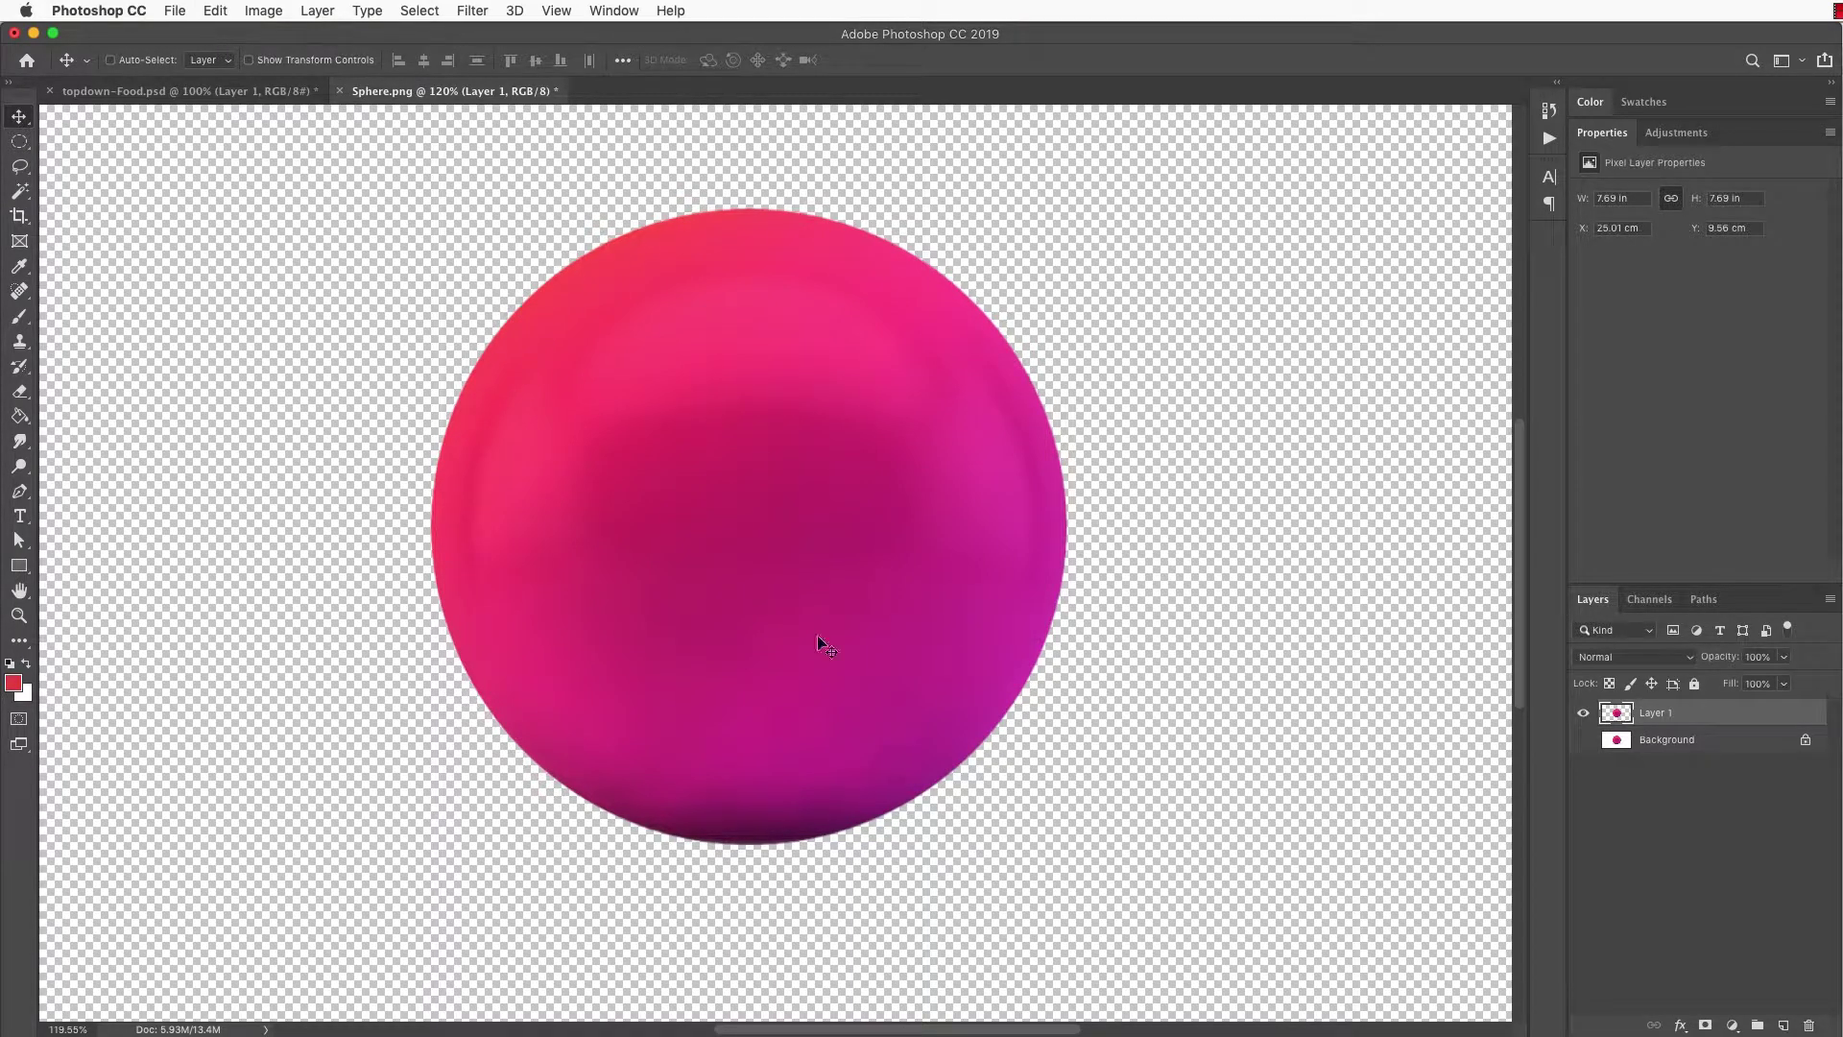
{"action": "left_click", "coordinate": [1584, 740]}
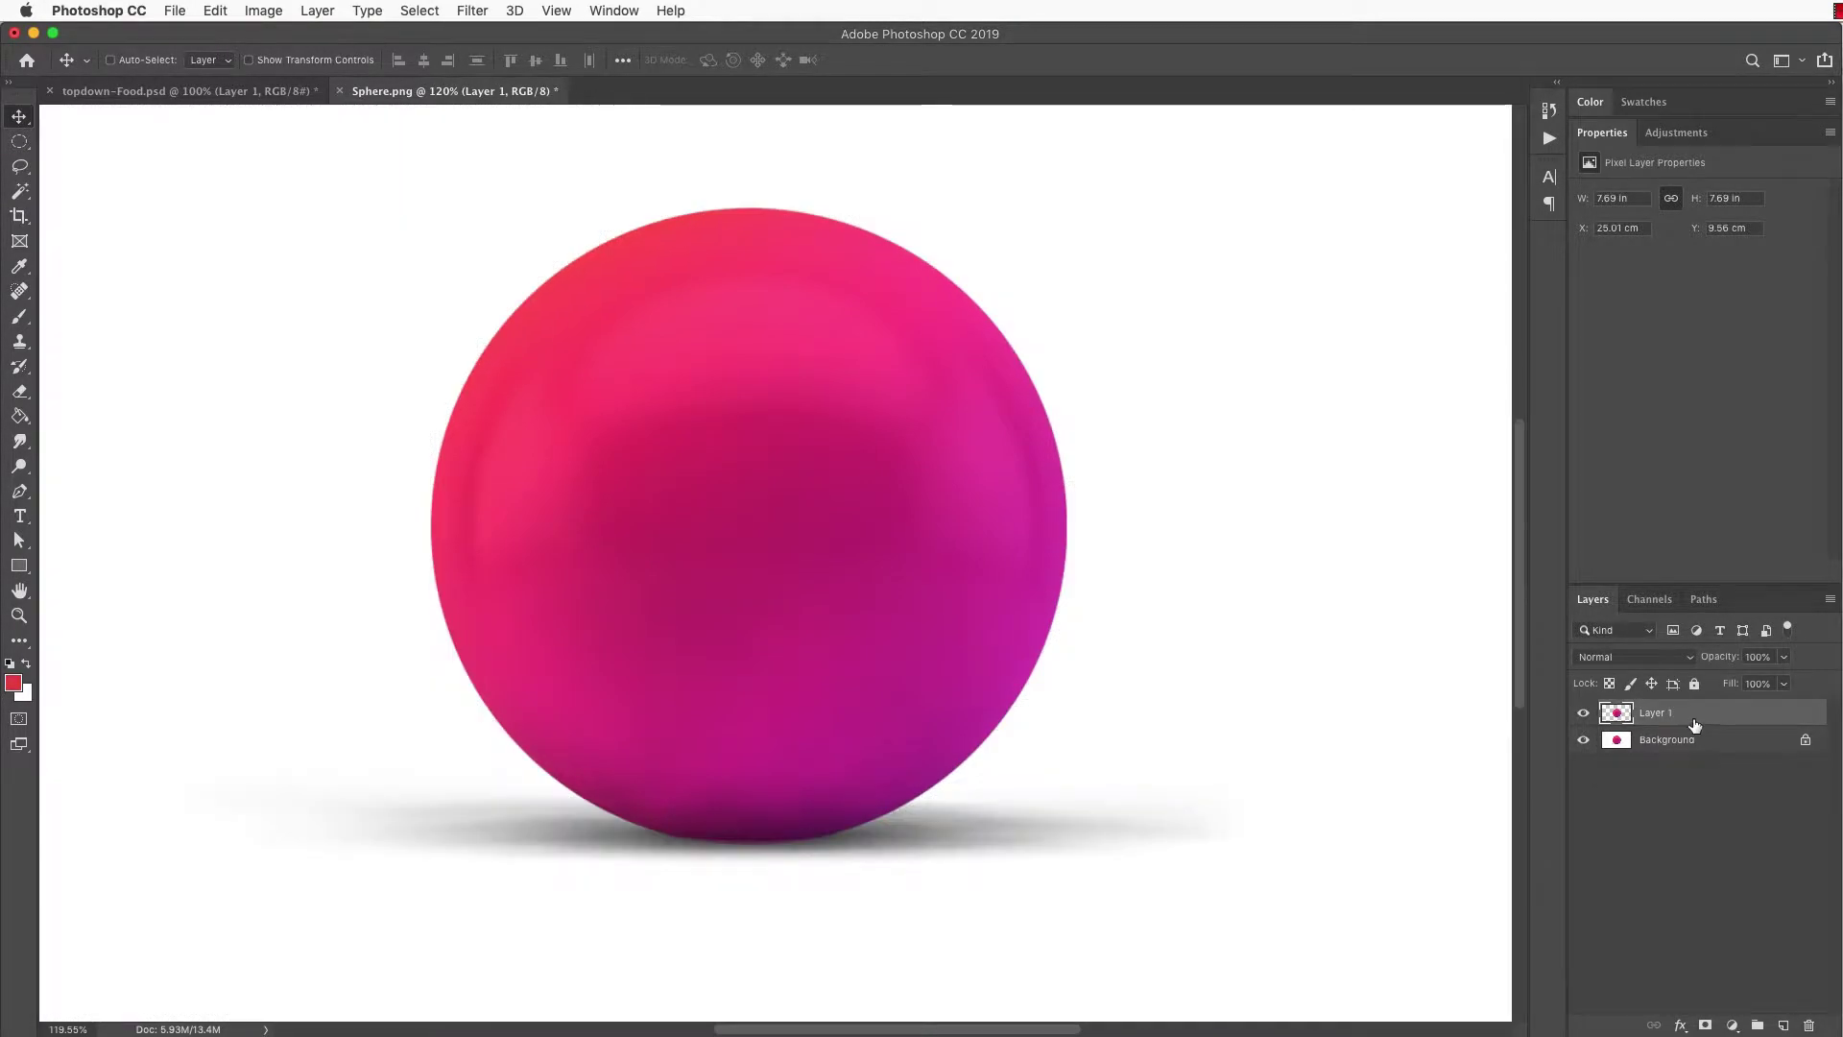
Step: Add an empty layer between the Background and the sphere layer, and hide the Background
{"action": "left_click", "coordinate": [1709, 747]}
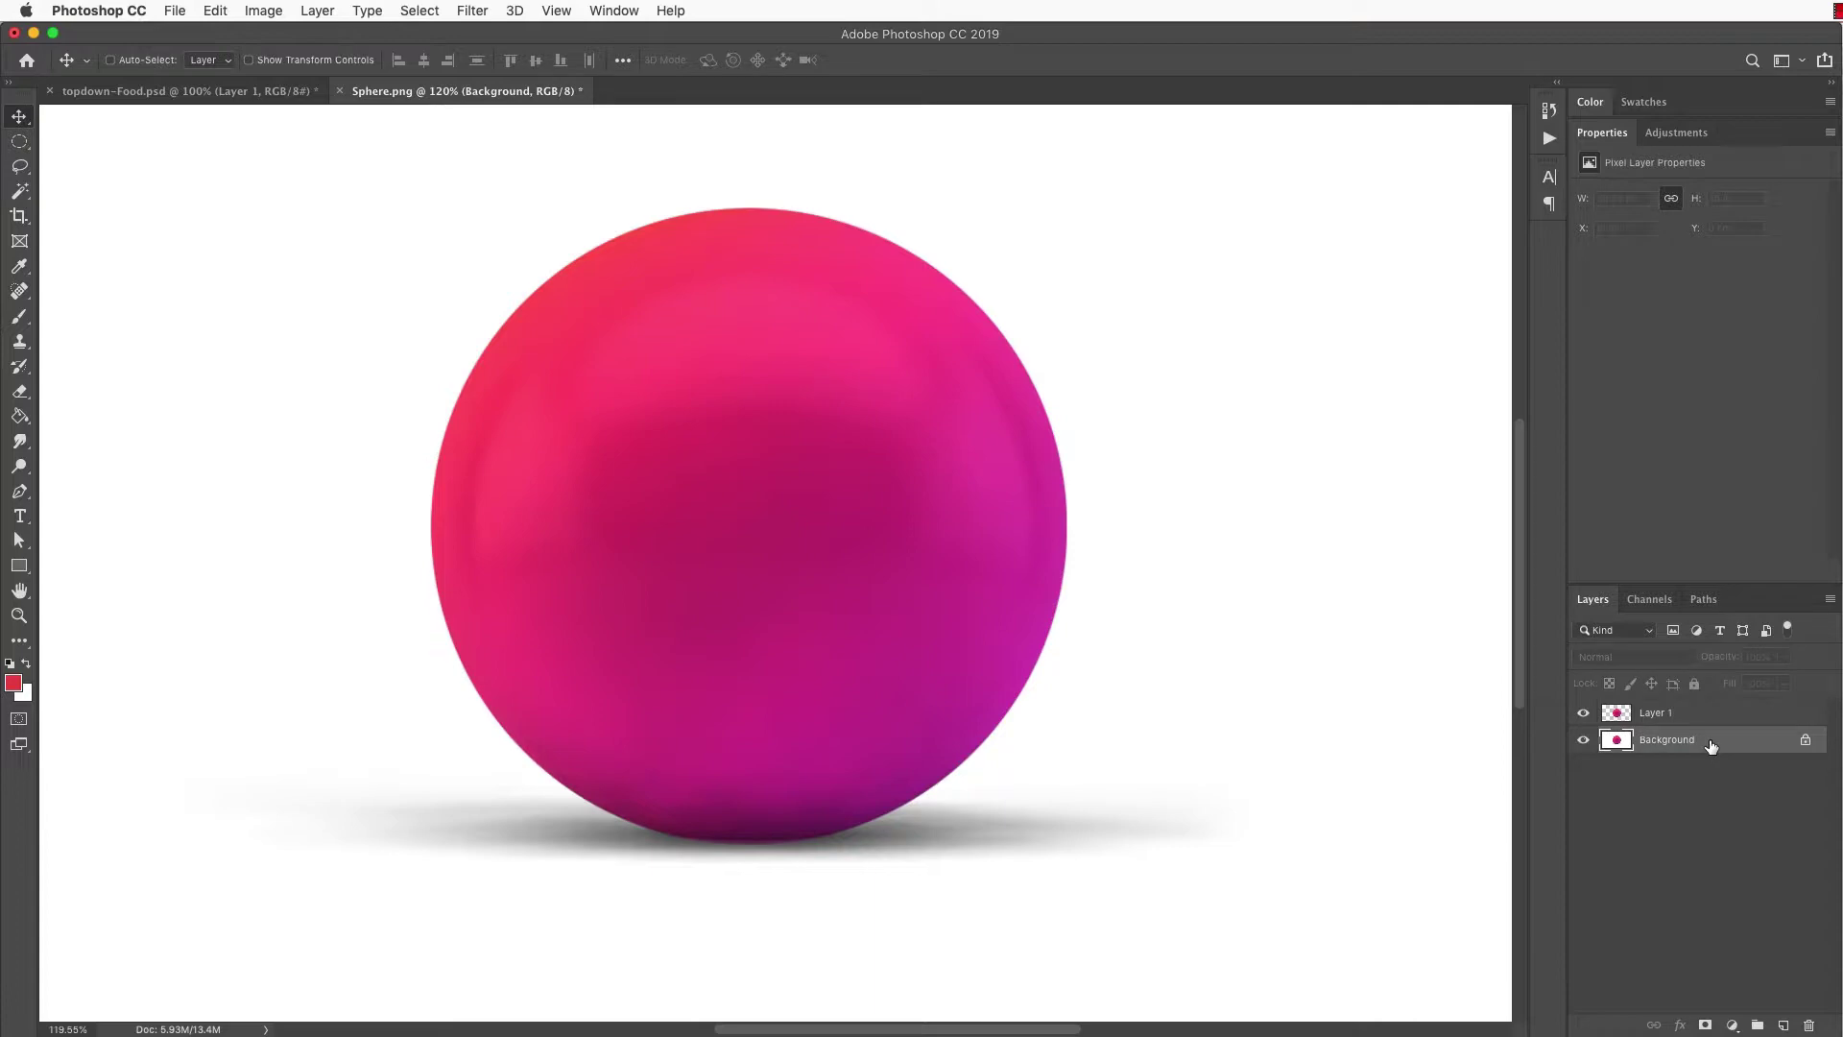
{"action": "left_click", "coordinate": [1783, 1026]}
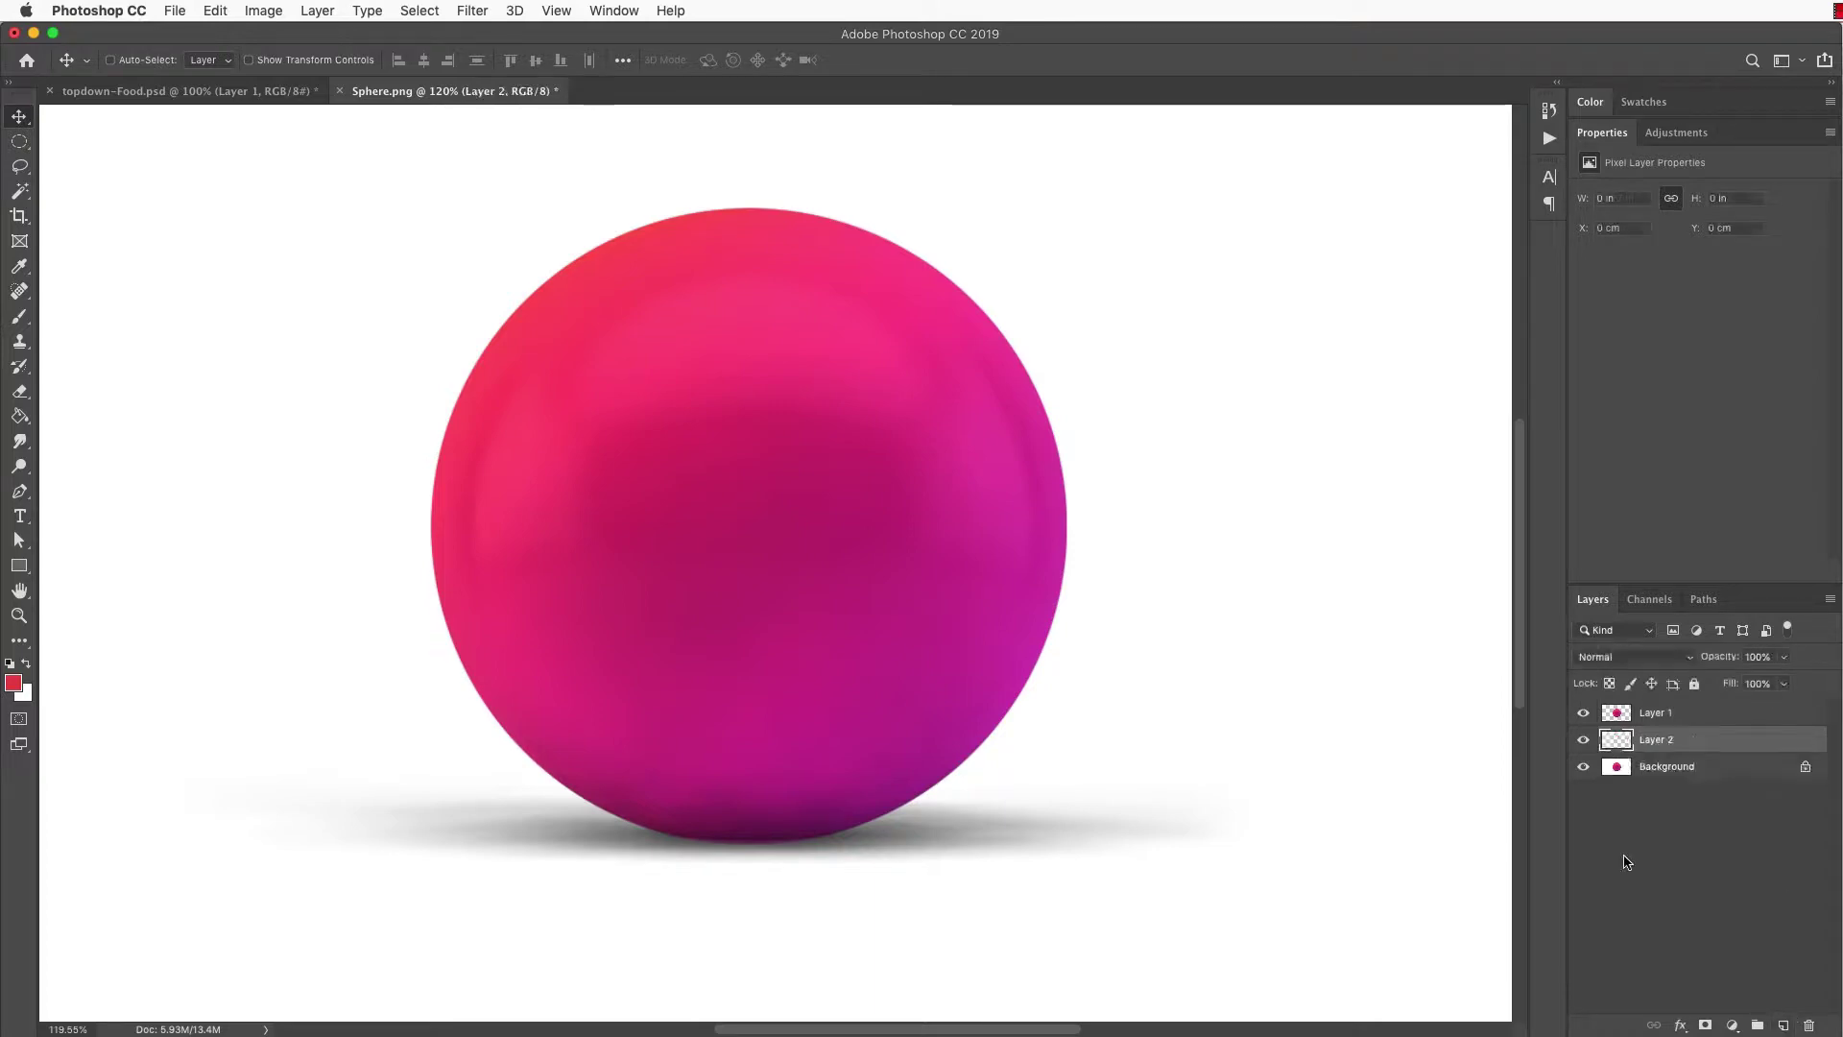
{"action": "left_click", "coordinate": [1584, 766]}
Step: Draw a wide elliptical selection across the sphere's lower part and fill it with black at 100% opacity
{"action": "left_click", "coordinate": [19, 141]}
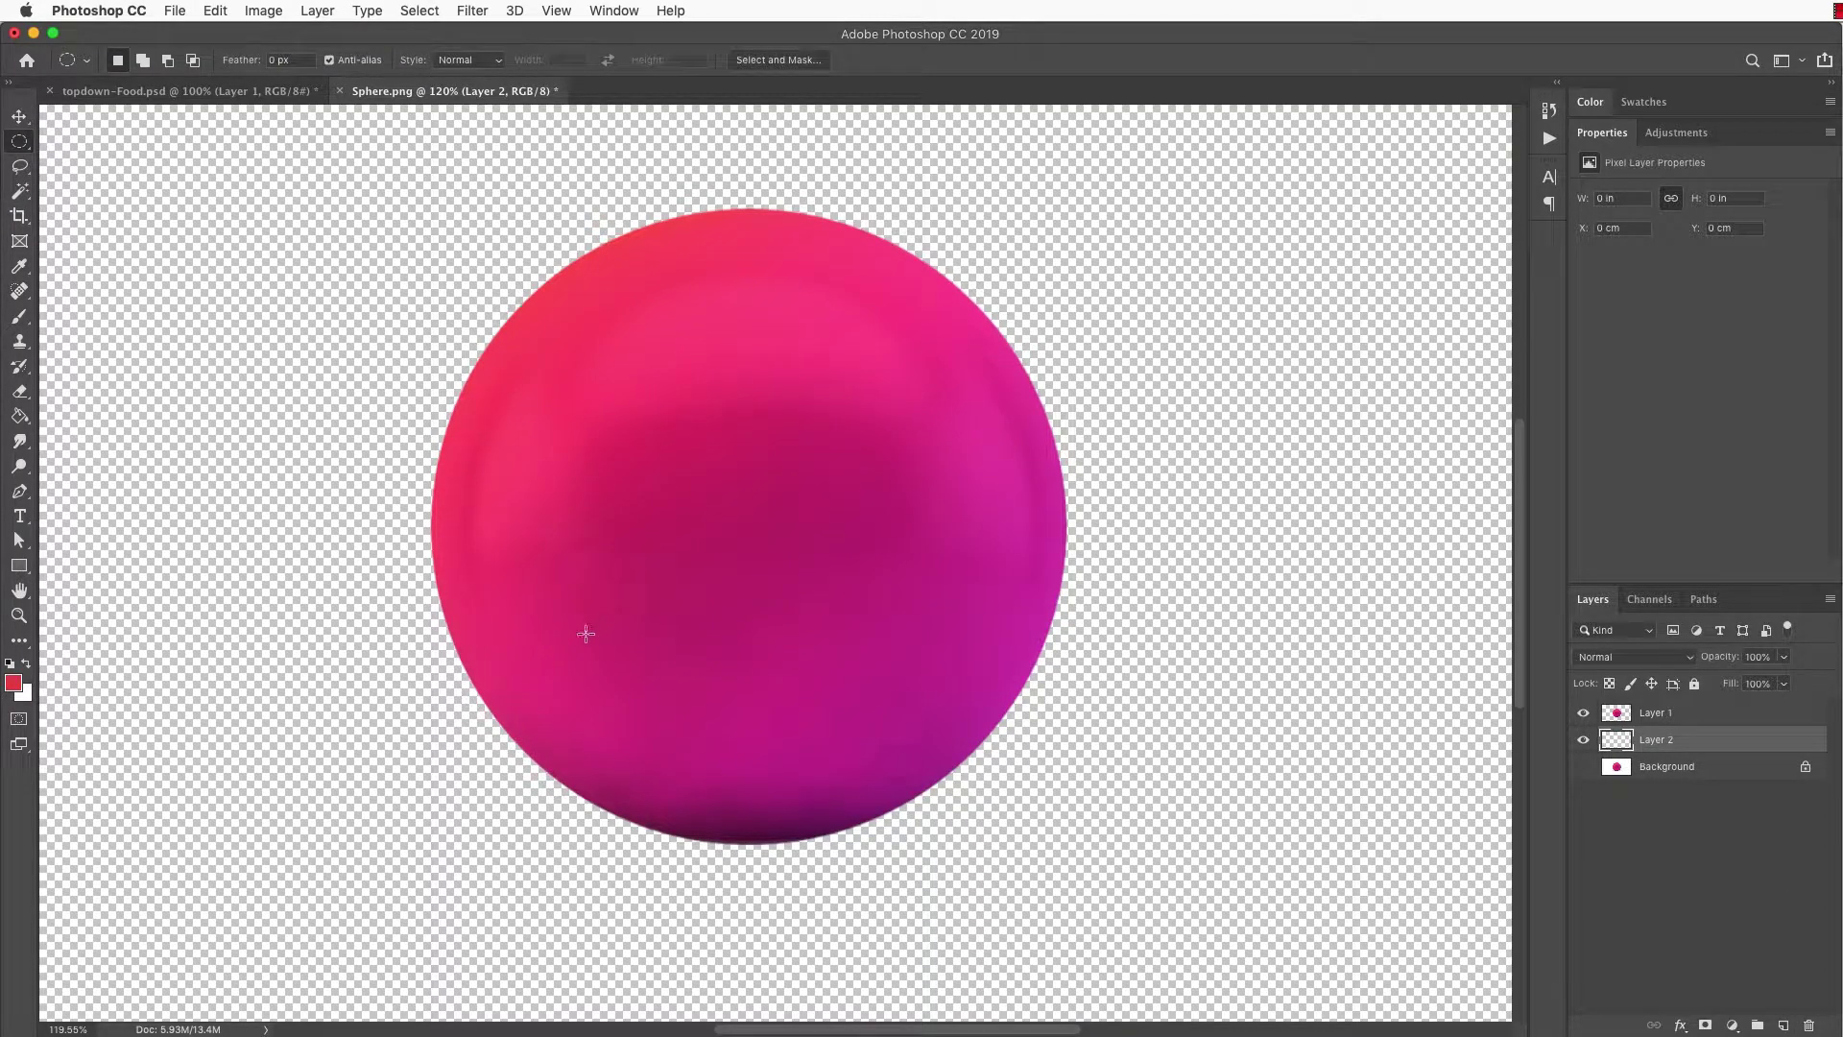
{"action": "left_click_drag", "start_coordinate": [586, 633], "coordinate": [1056, 807]}
{"action": "right_click", "coordinate": [958, 741]}
{"action": "left_click", "coordinate": [969, 980]}
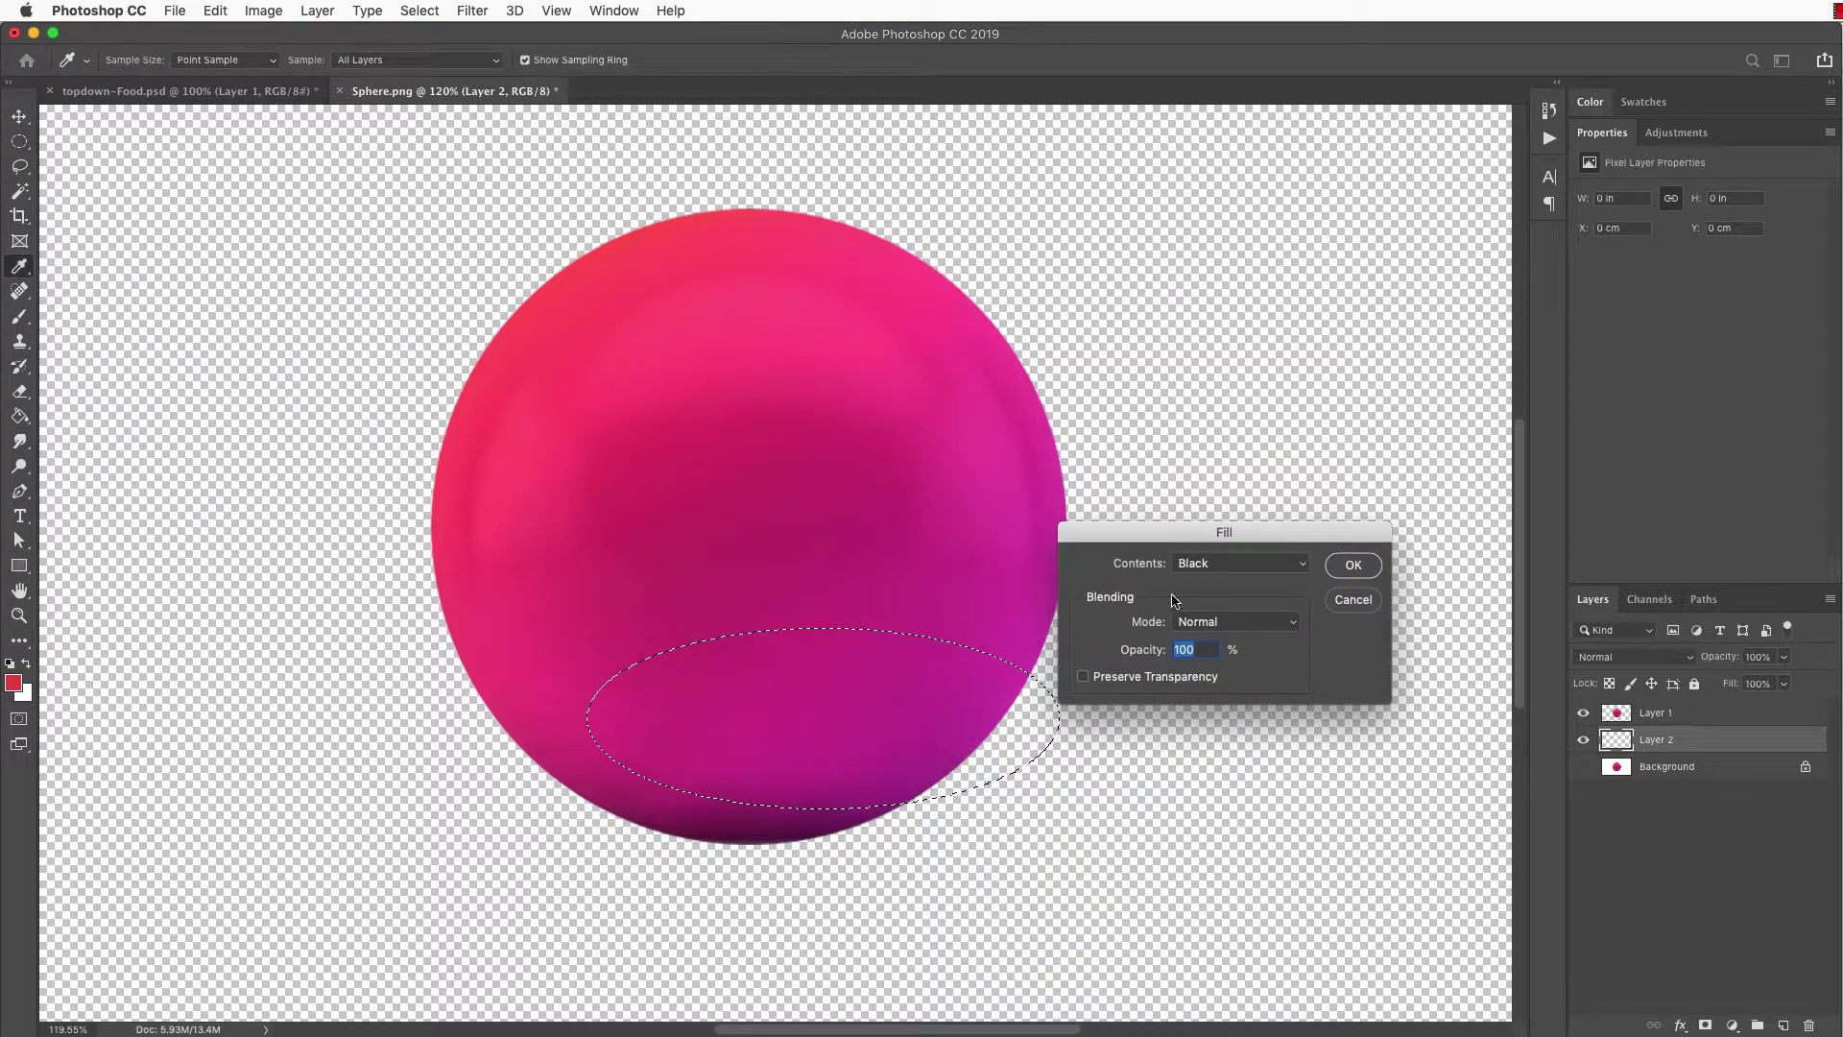
{"action": "left_click", "coordinate": [1353, 564]}
Step: Flatten the black ellipse to about 14.53 by 1.94 cm and place it beneath the sphere as a shadow
{"action": "key", "text": "ctrl+t"}
{"action": "left_click_drag", "start_coordinate": [824, 626], "coordinate": [840, 757]}
{"action": "left_click_drag", "start_coordinate": [875, 784], "coordinate": [791, 835]}
{"action": "key", "text": "Return"}
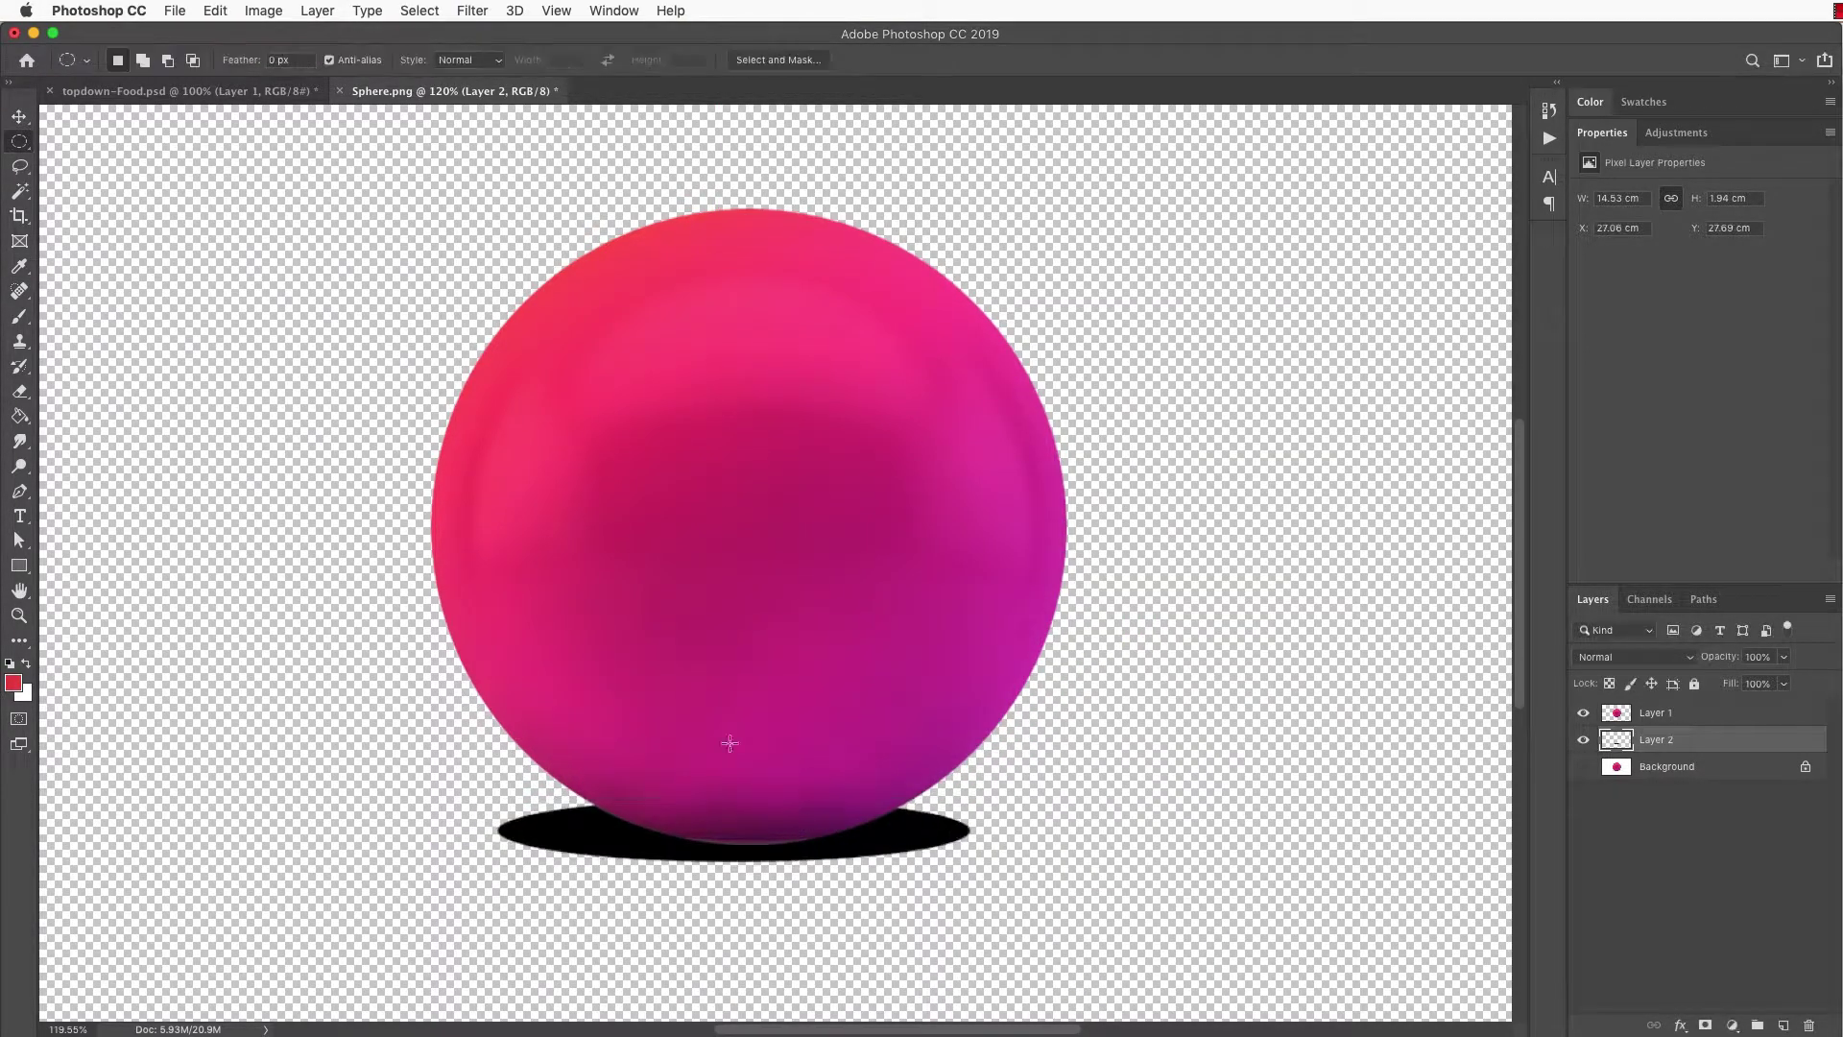
Step: Apply a Motion Blur to the black ellipse layer
{"action": "left_click", "coordinate": [466, 11]}
{"action": "mouse_move", "coordinate": [535, 239]}
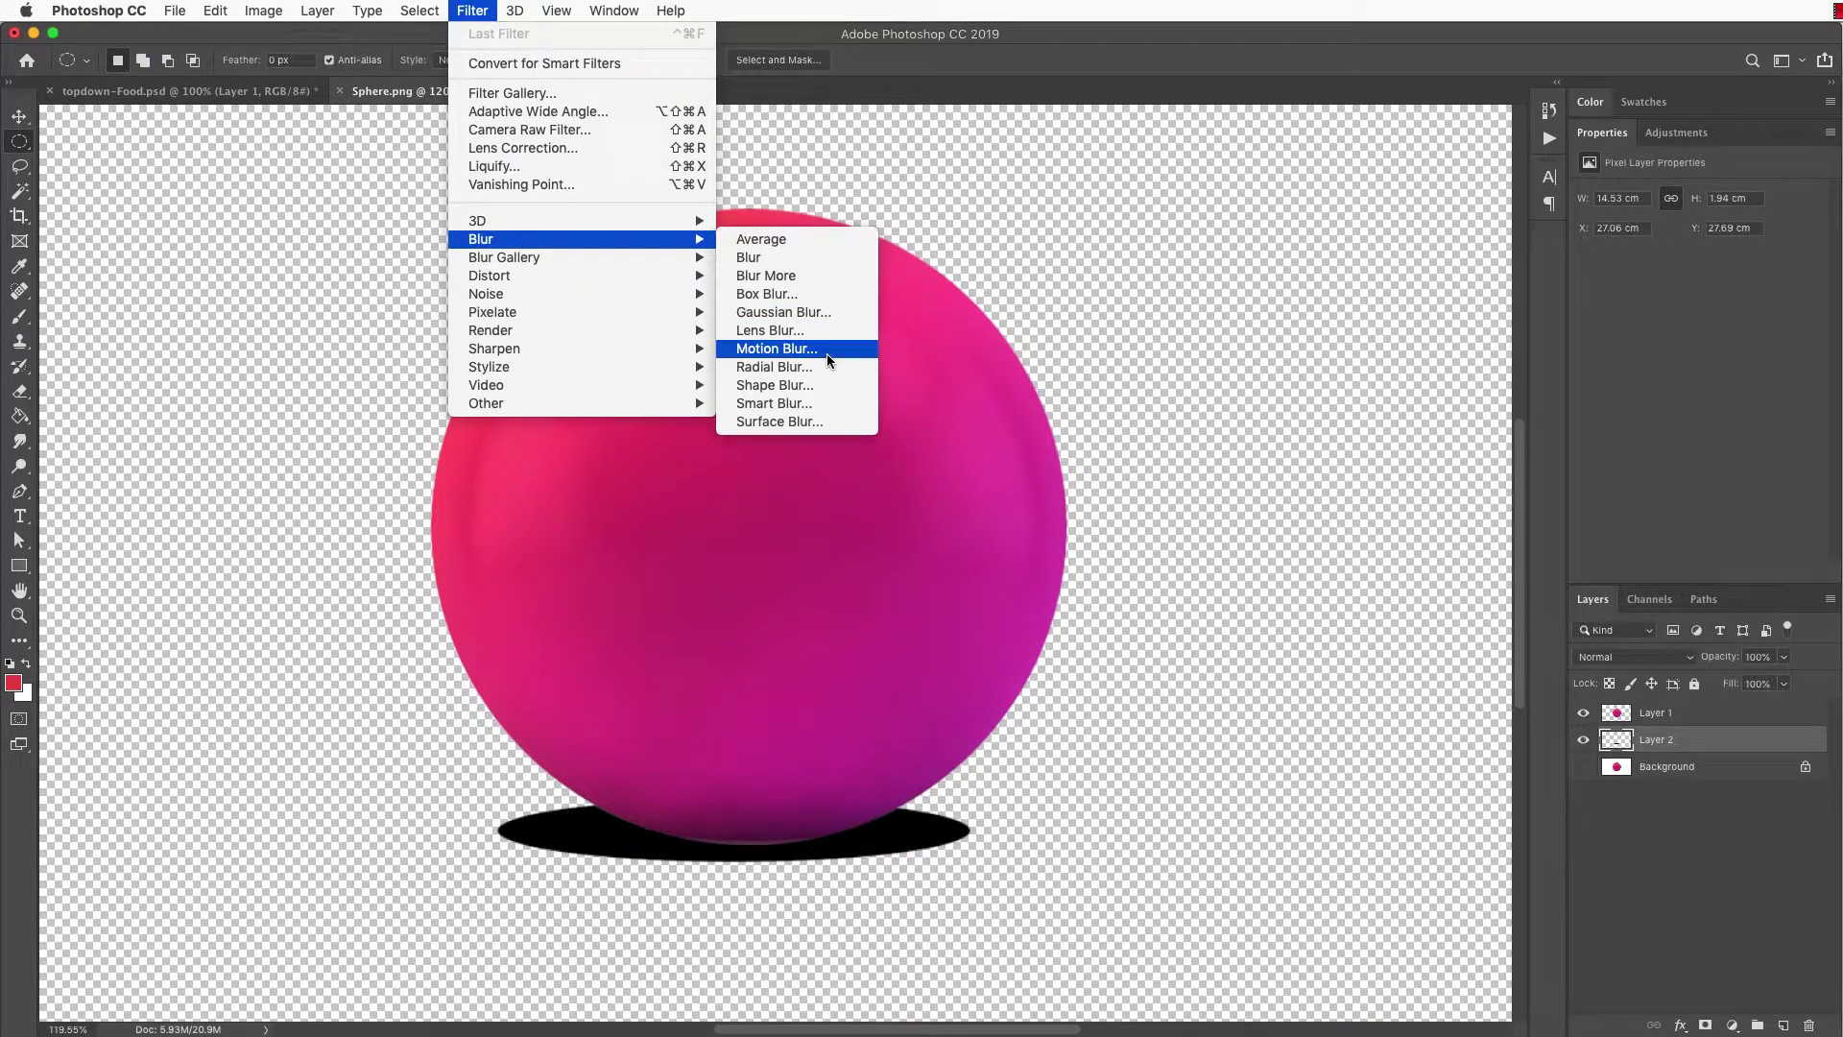
{"action": "left_click", "coordinate": [831, 355]}
{"action": "left_click", "coordinate": [1327, 504]}
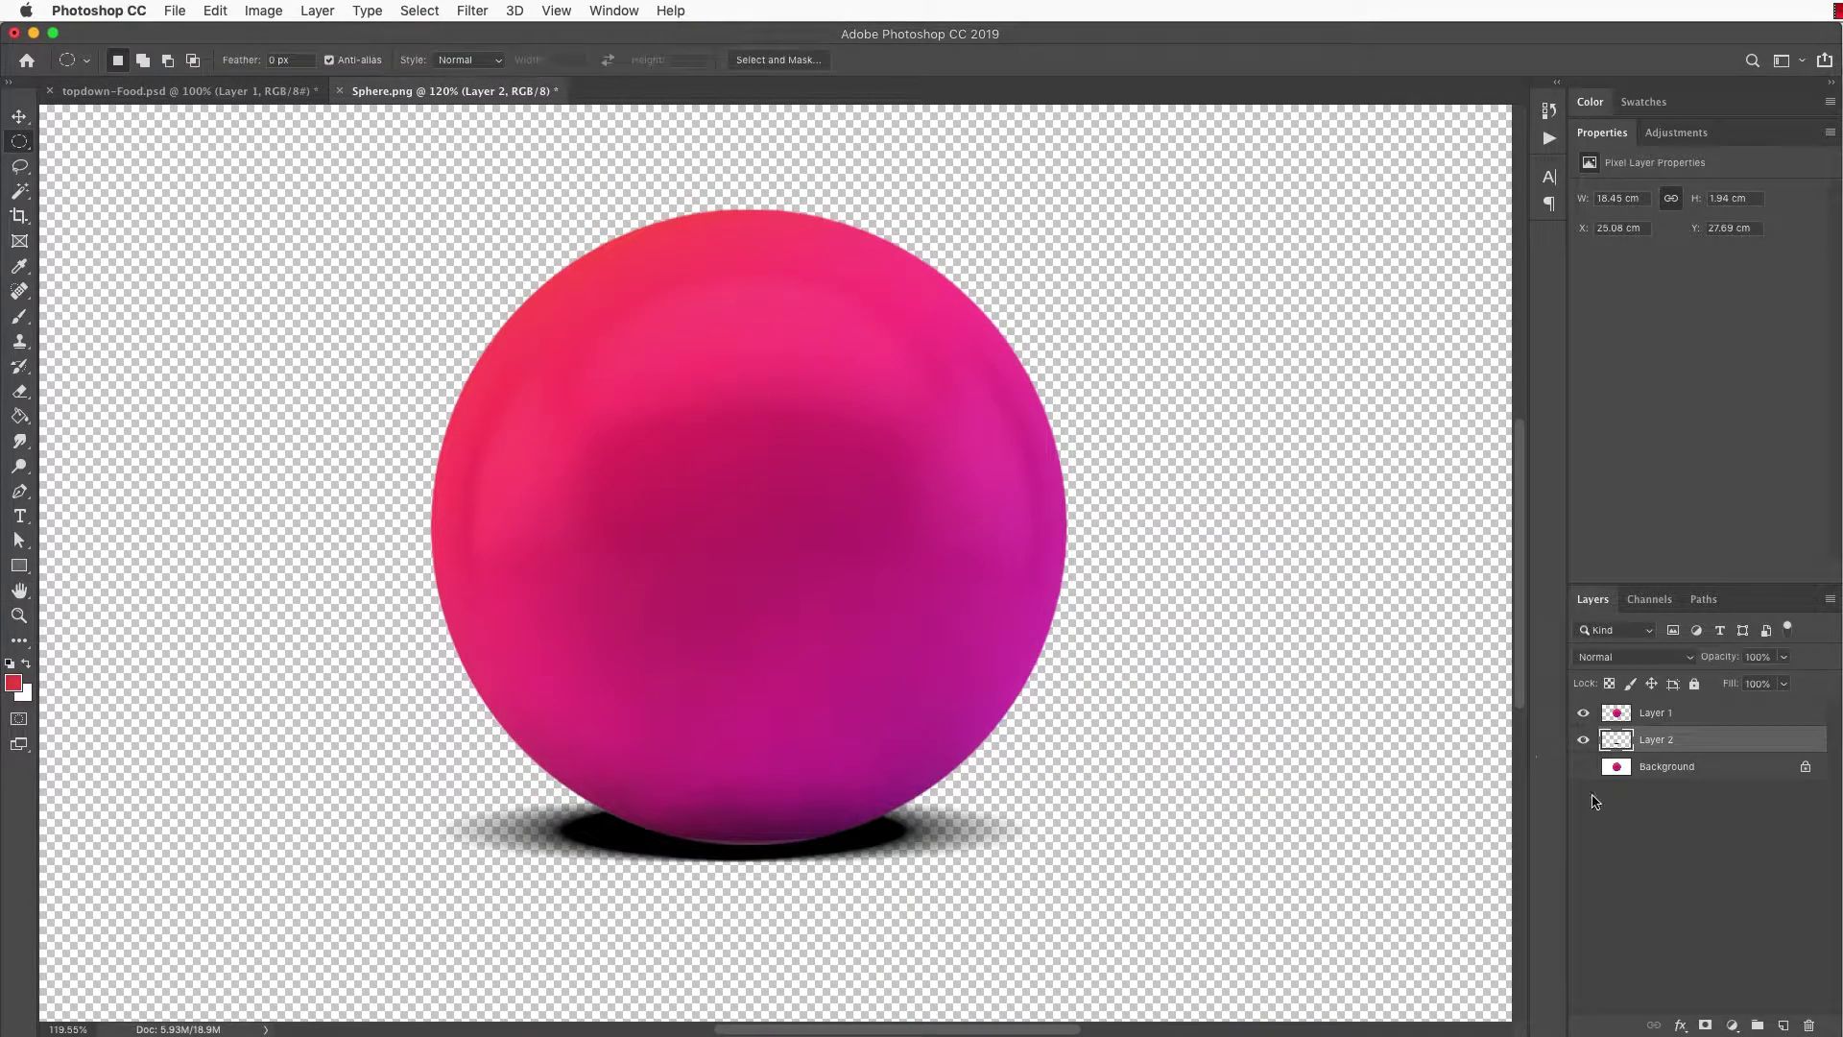
Step: Delete the artificial shadow layer and show the Background layer again
{"action": "left_click", "coordinate": [1809, 1026]}
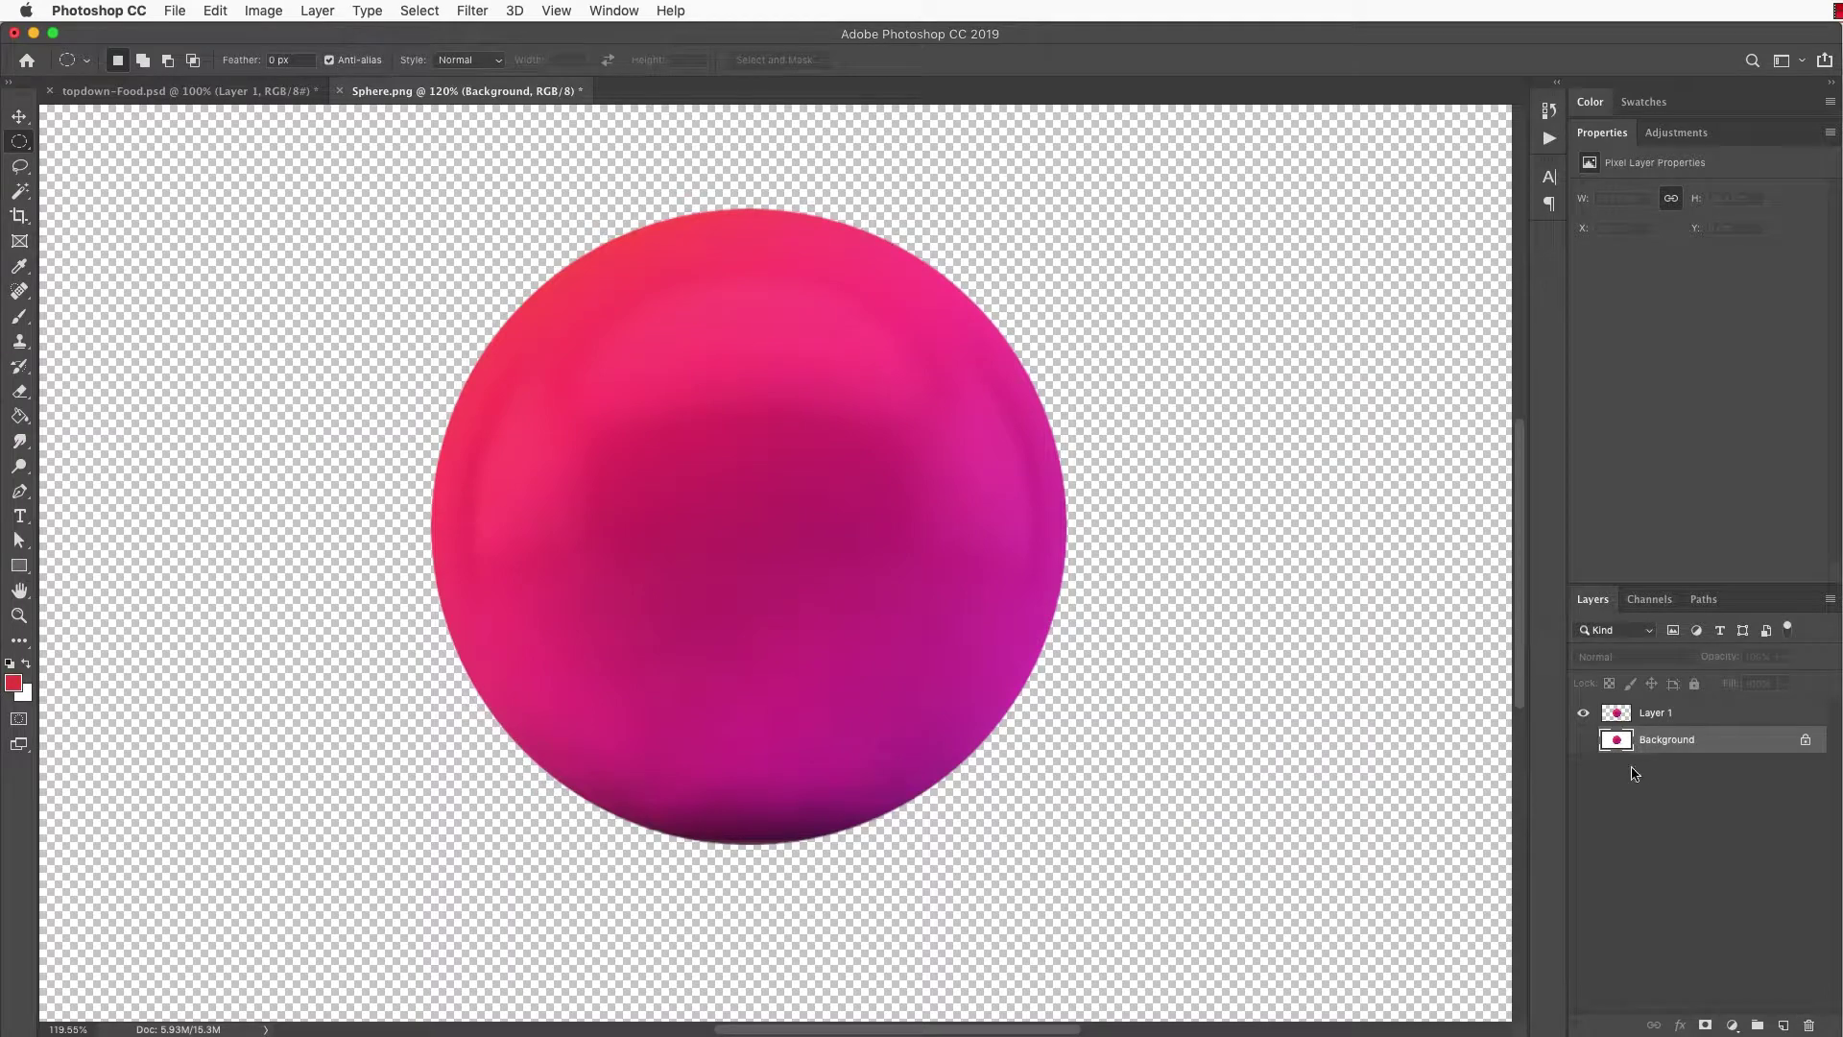
{"action": "left_click", "coordinate": [1583, 741]}
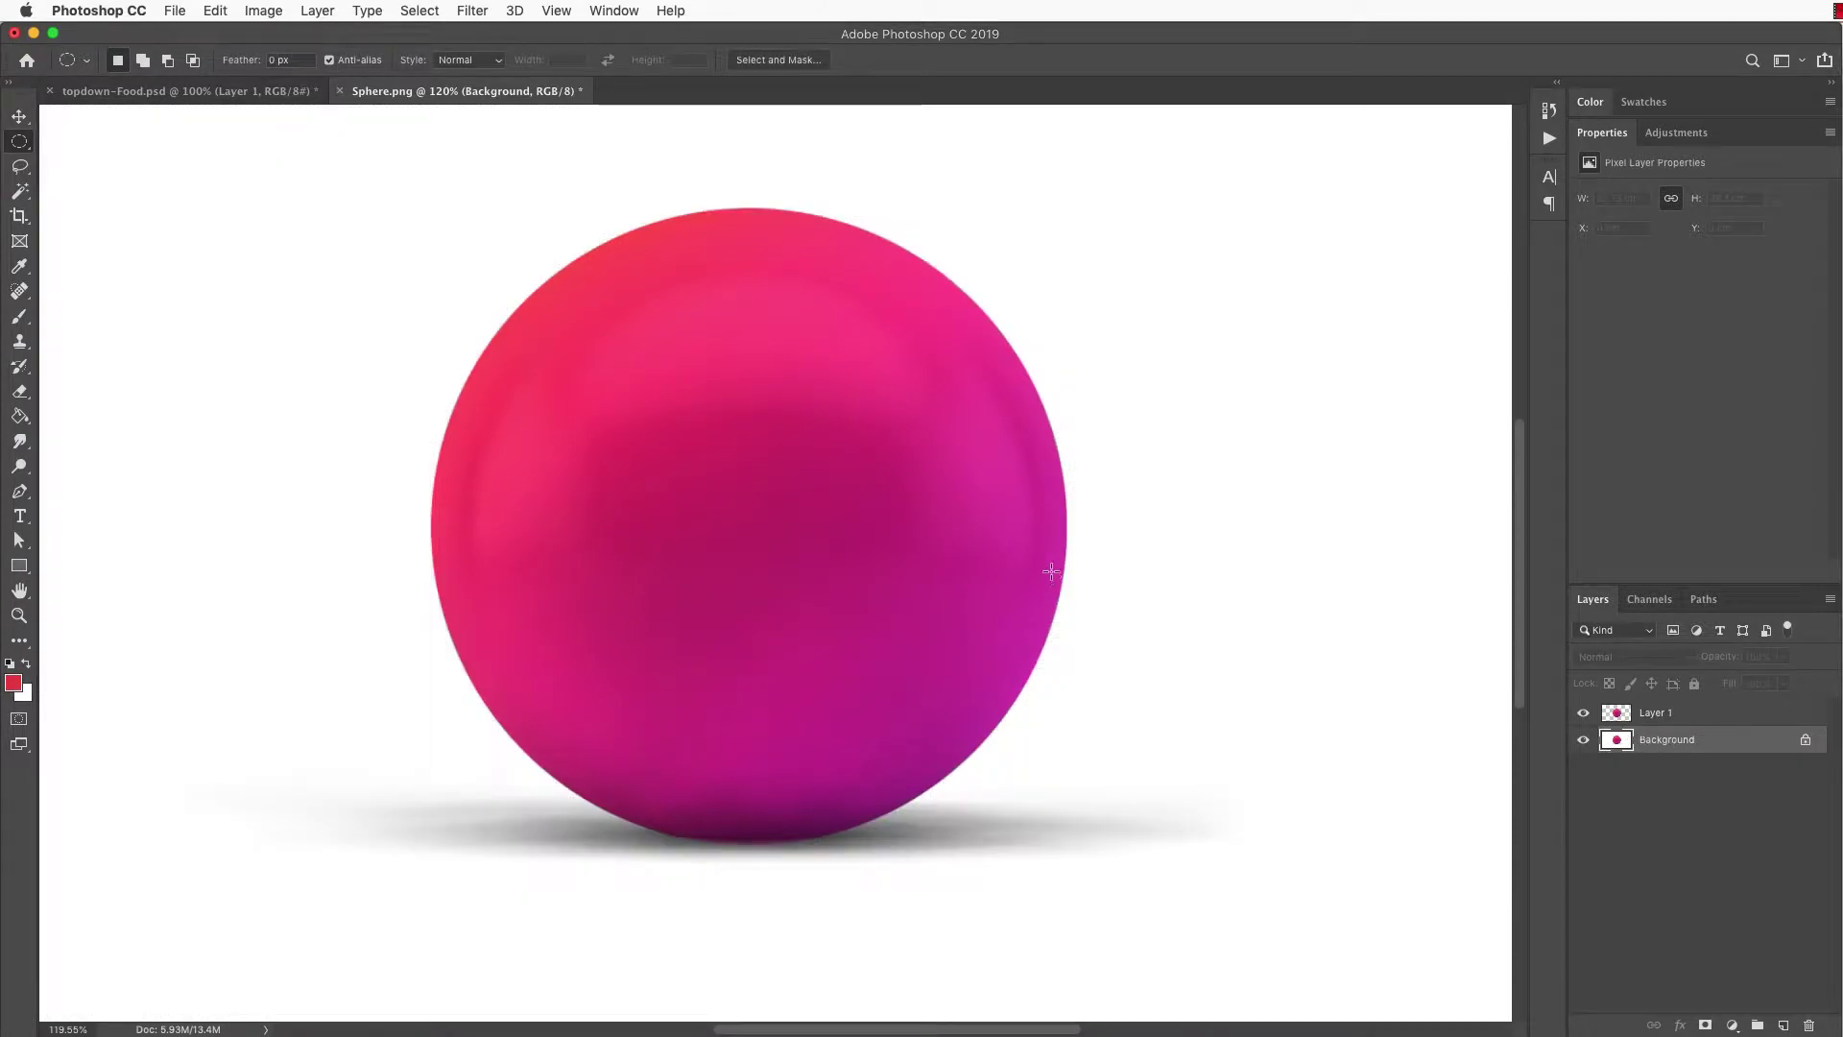
Step: Select the entire Background image and copy it into a new alpha channel
{"action": "key", "text": "super+0"}
{"action": "key", "text": "super+a"}
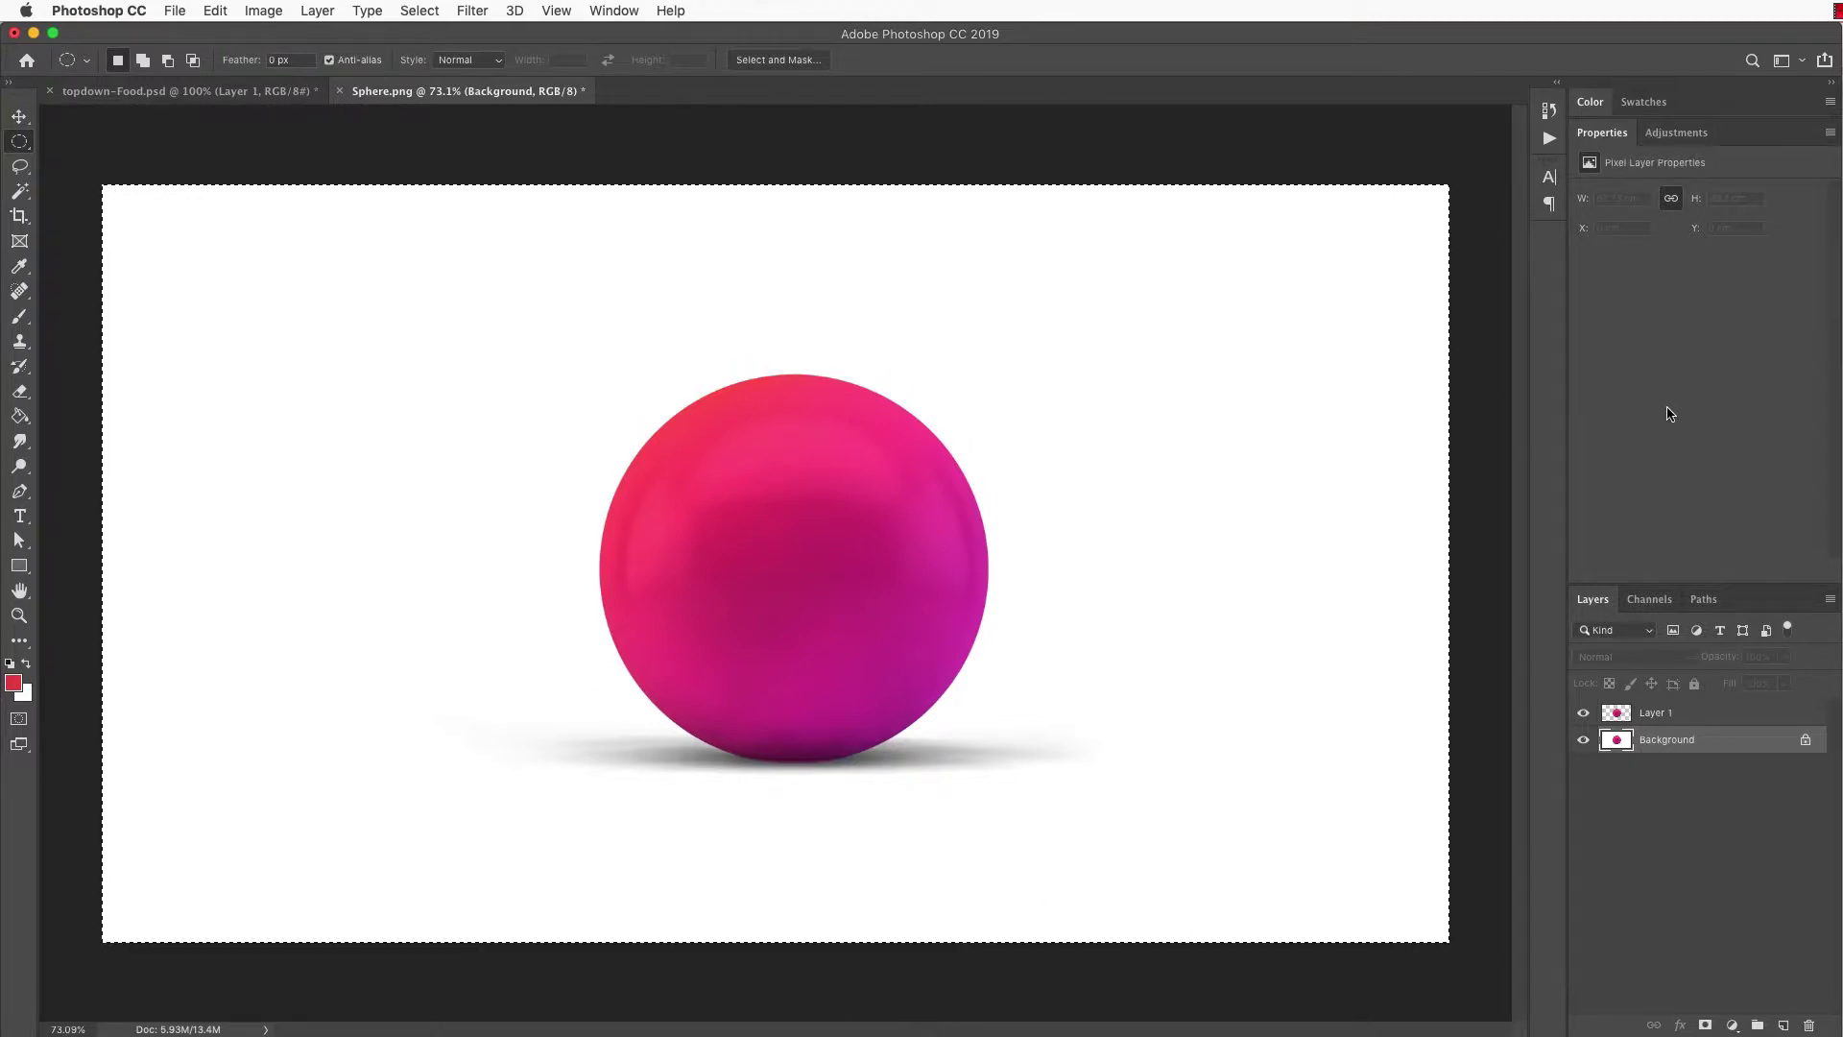
{"action": "left_click", "coordinate": [1649, 599]}
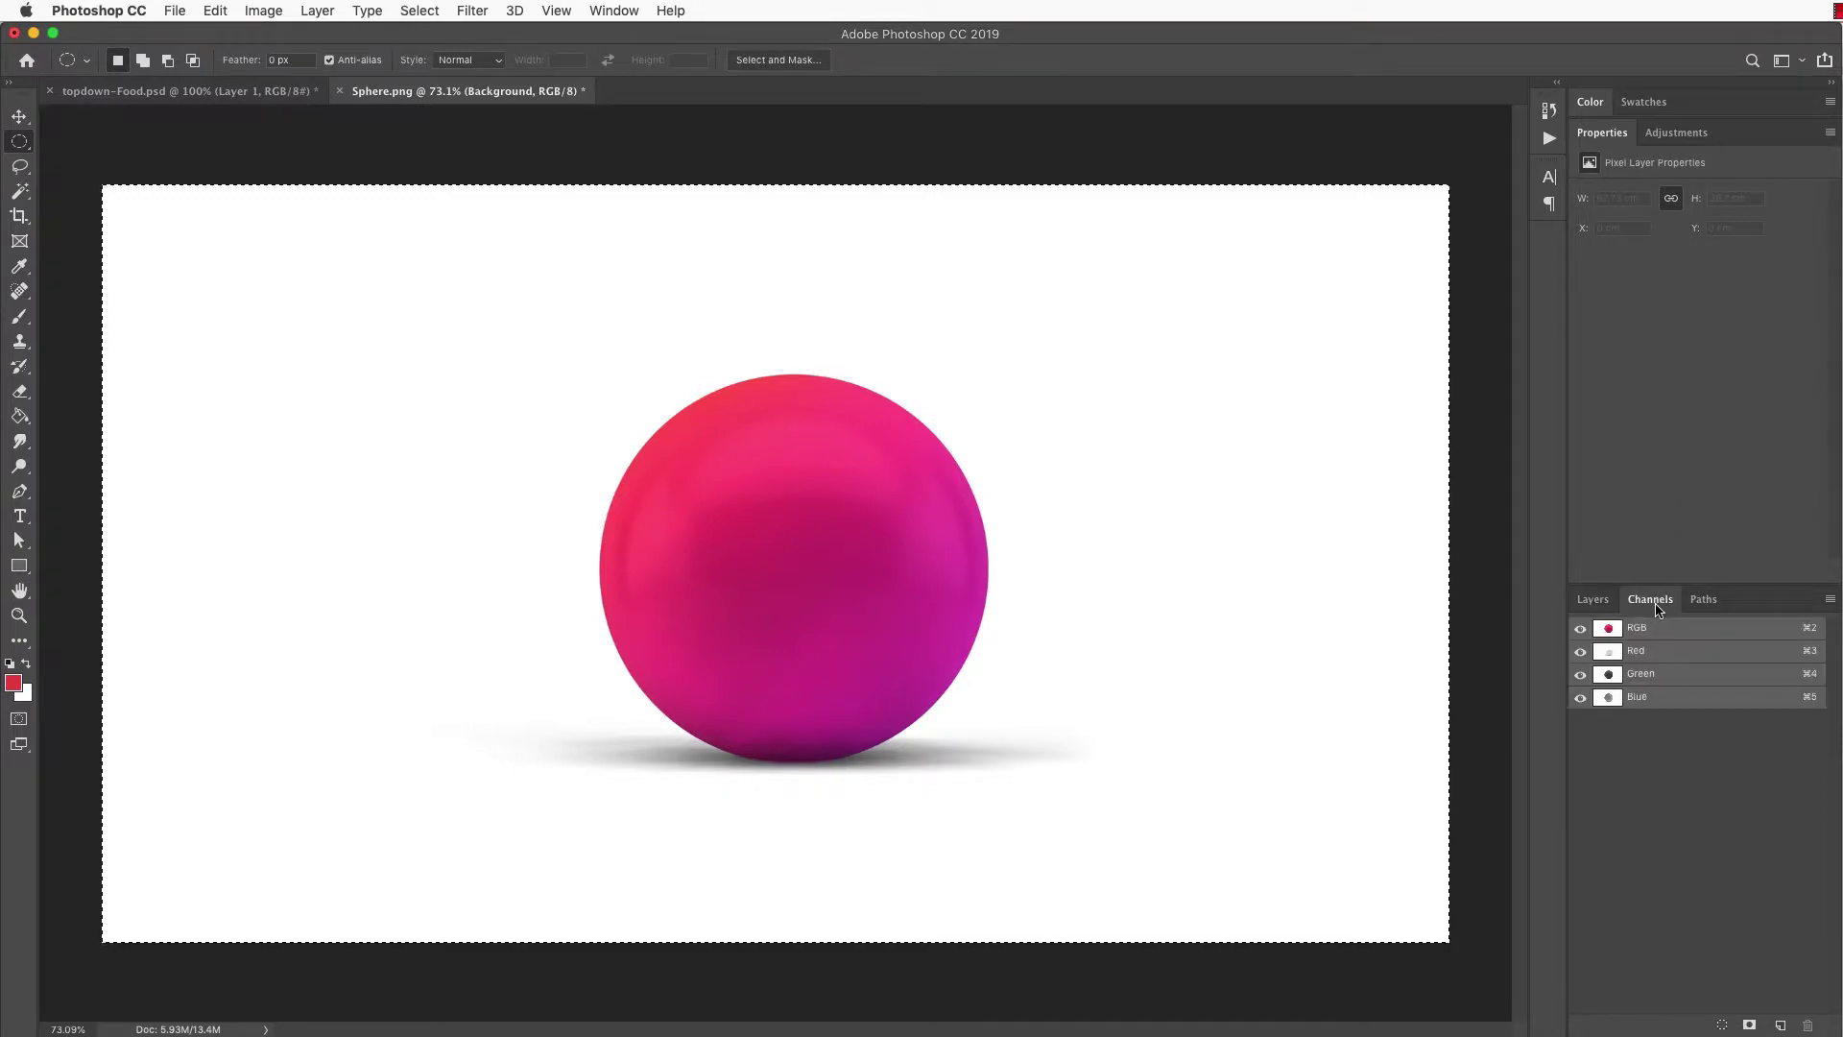
{"action": "left_click", "coordinate": [1778, 1023]}
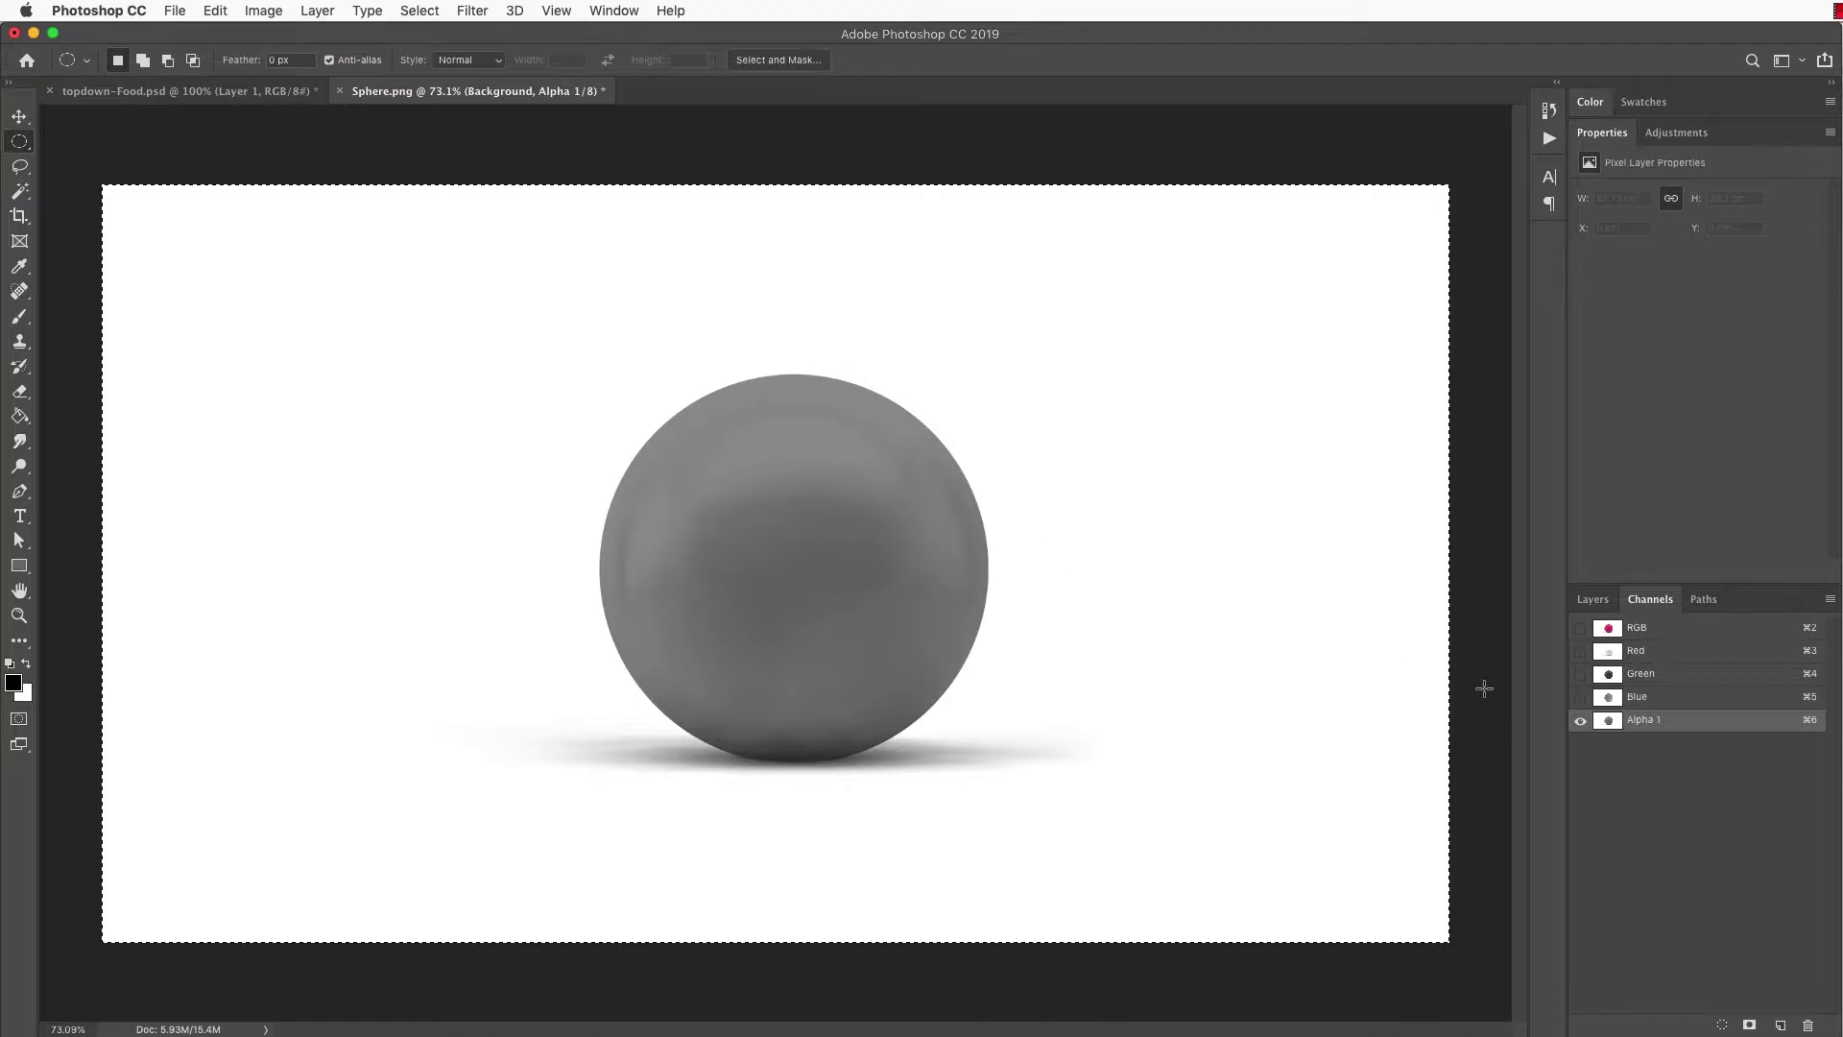
Step: Show the RGB channels, hide Alpha 1, and load Alpha 1 as a selection
{"action": "left_click", "coordinate": [1581, 628]}
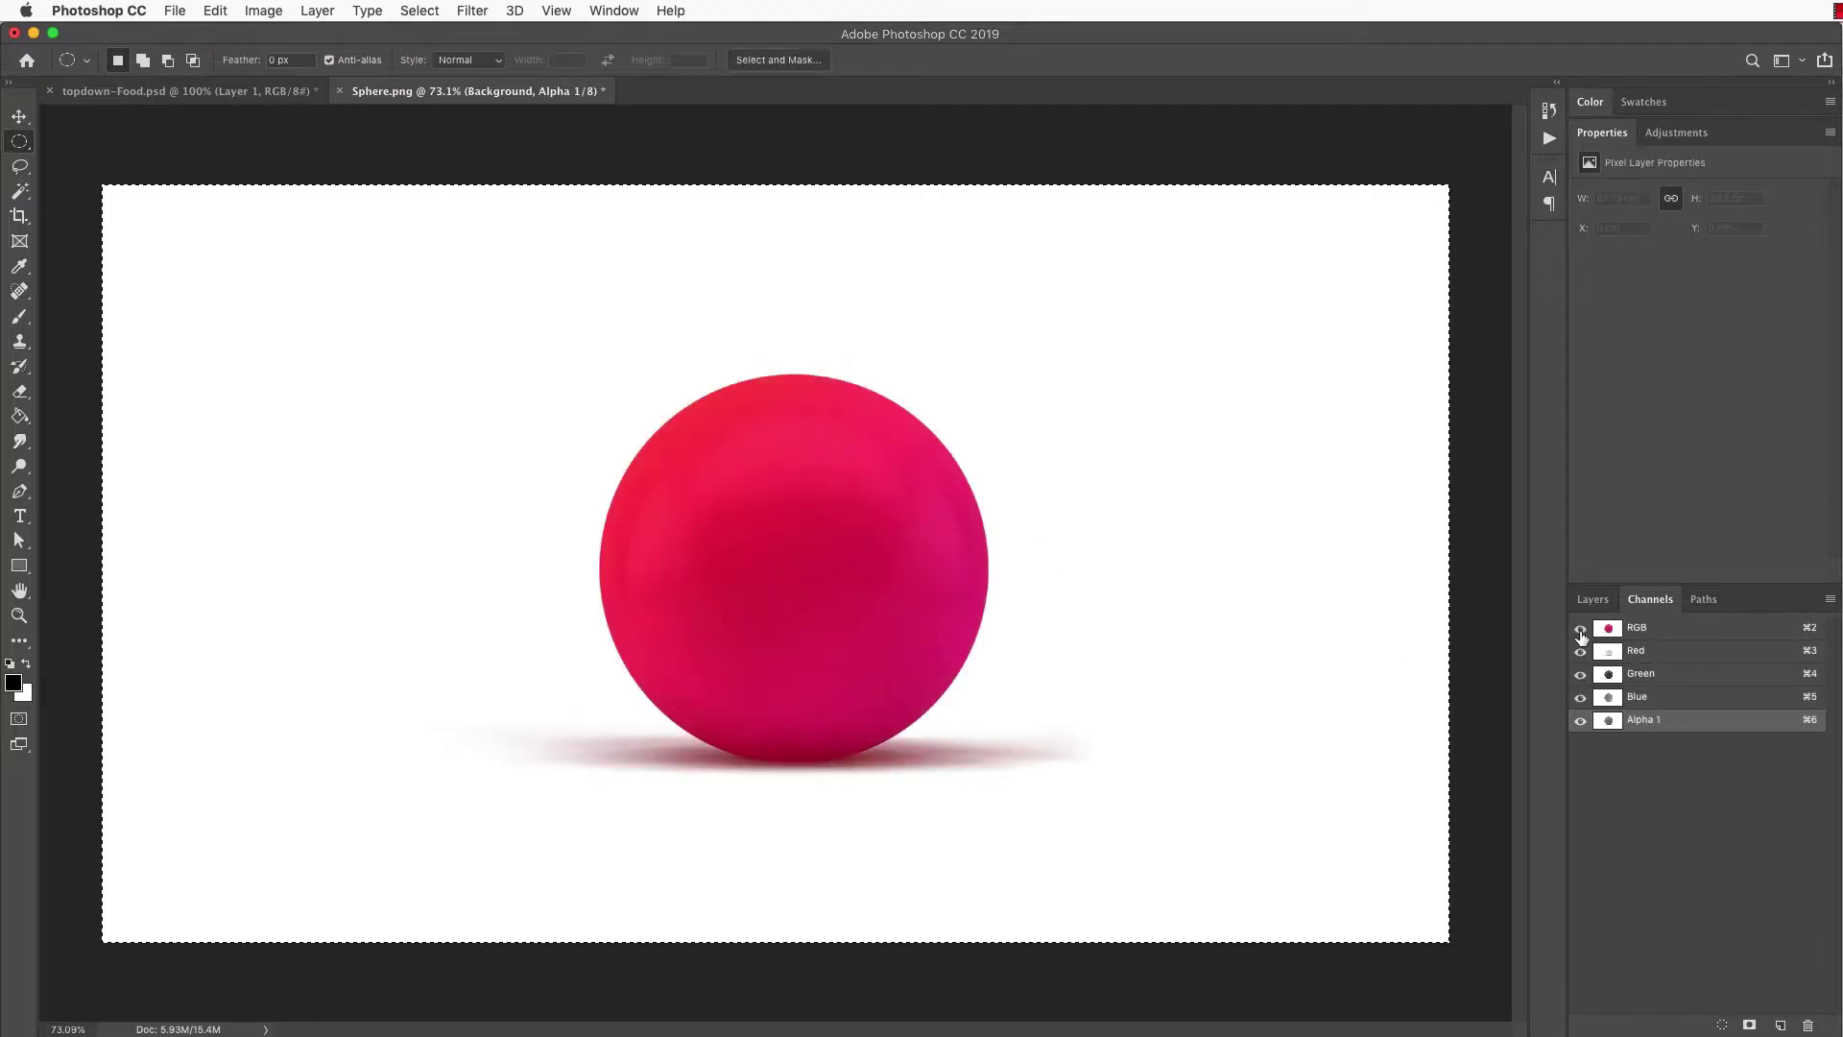
{"action": "left_click", "coordinate": [1580, 720]}
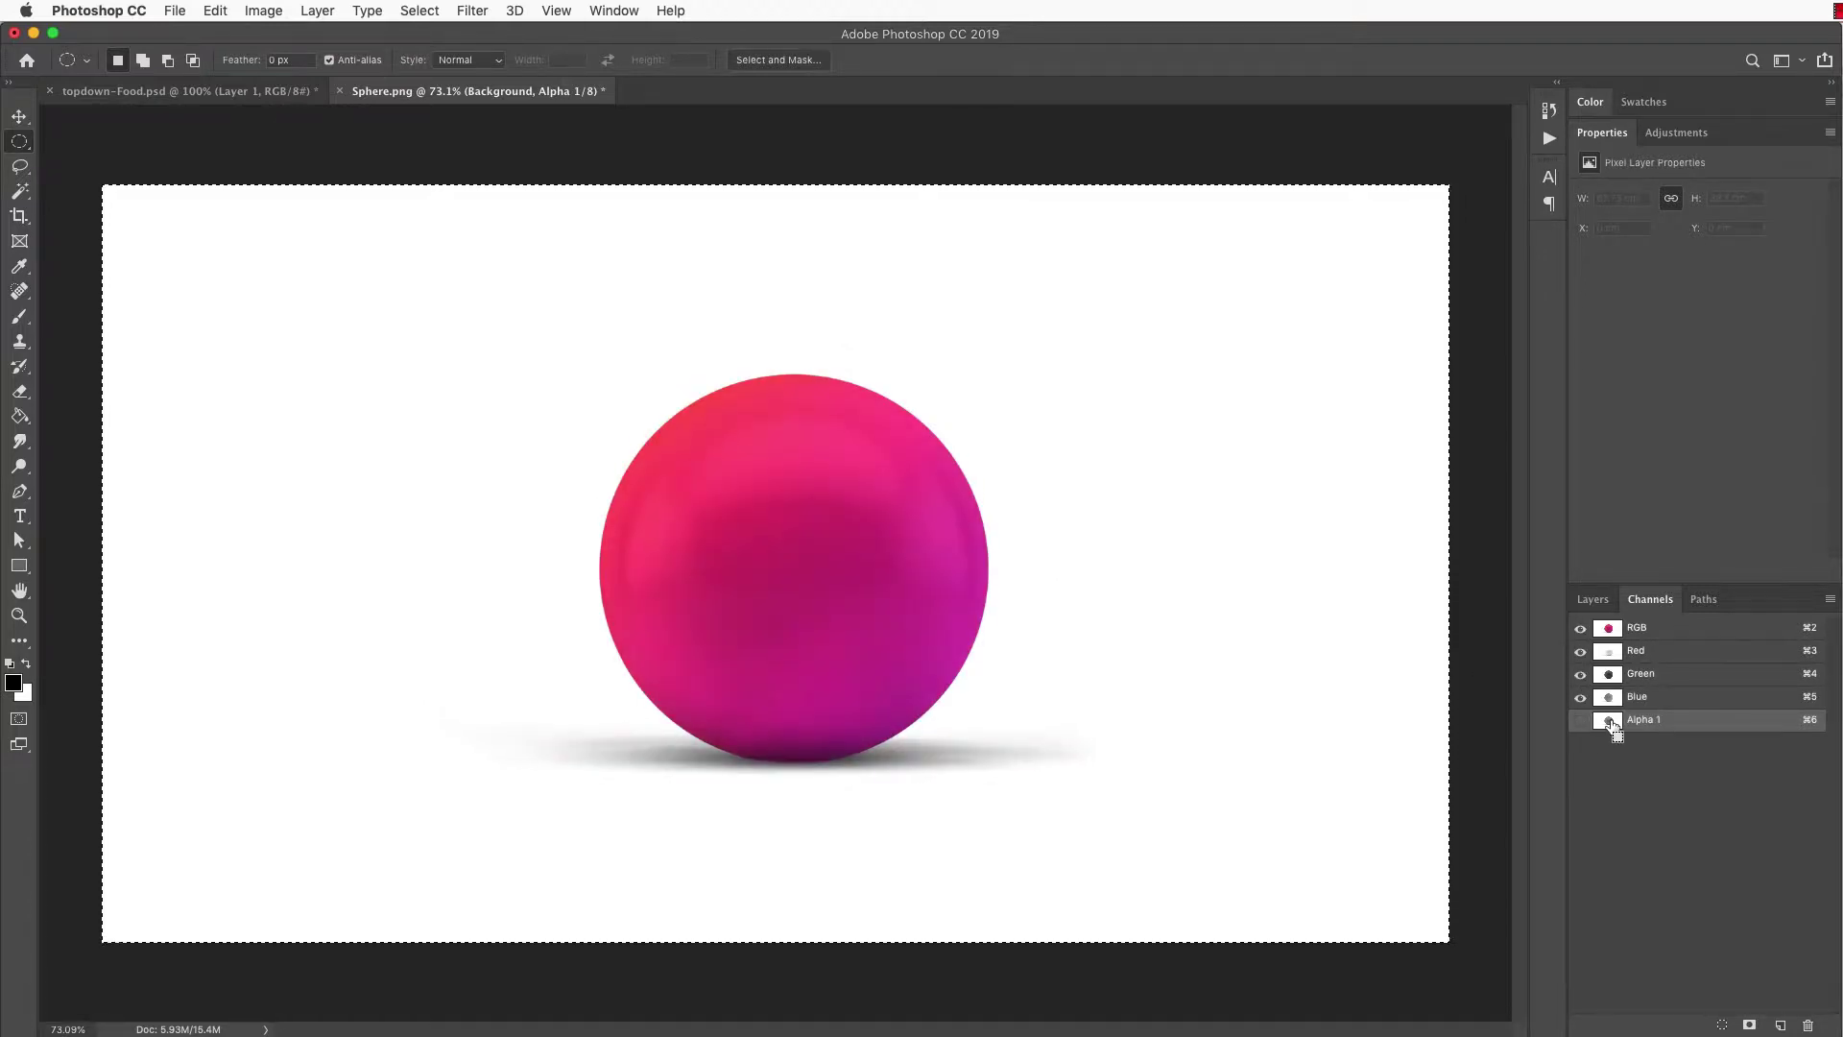
{"action": "left_click", "coordinate": [1612, 726], "text": "super"}
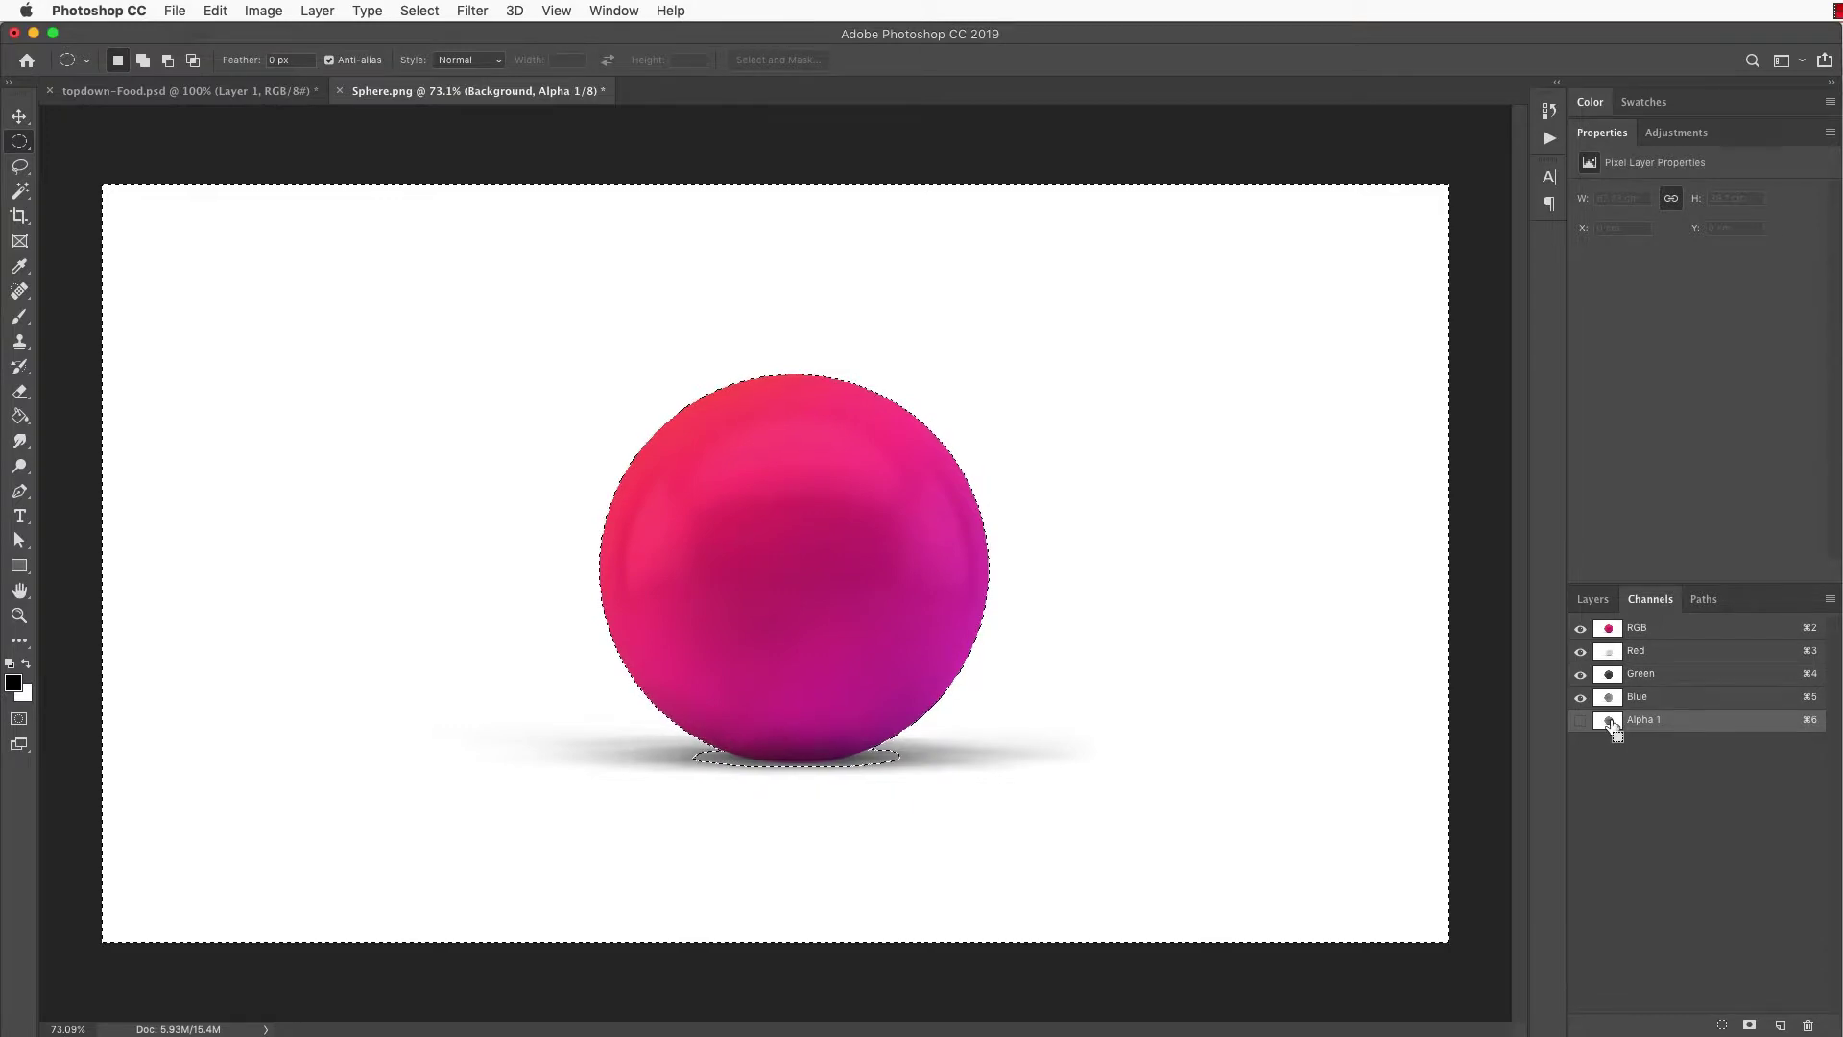
Step: Add an empty layer above the Background and invert the selection to cover the dark areas
{"action": "left_click", "coordinate": [1594, 600]}
{"action": "left_click", "coordinate": [1781, 1025]}
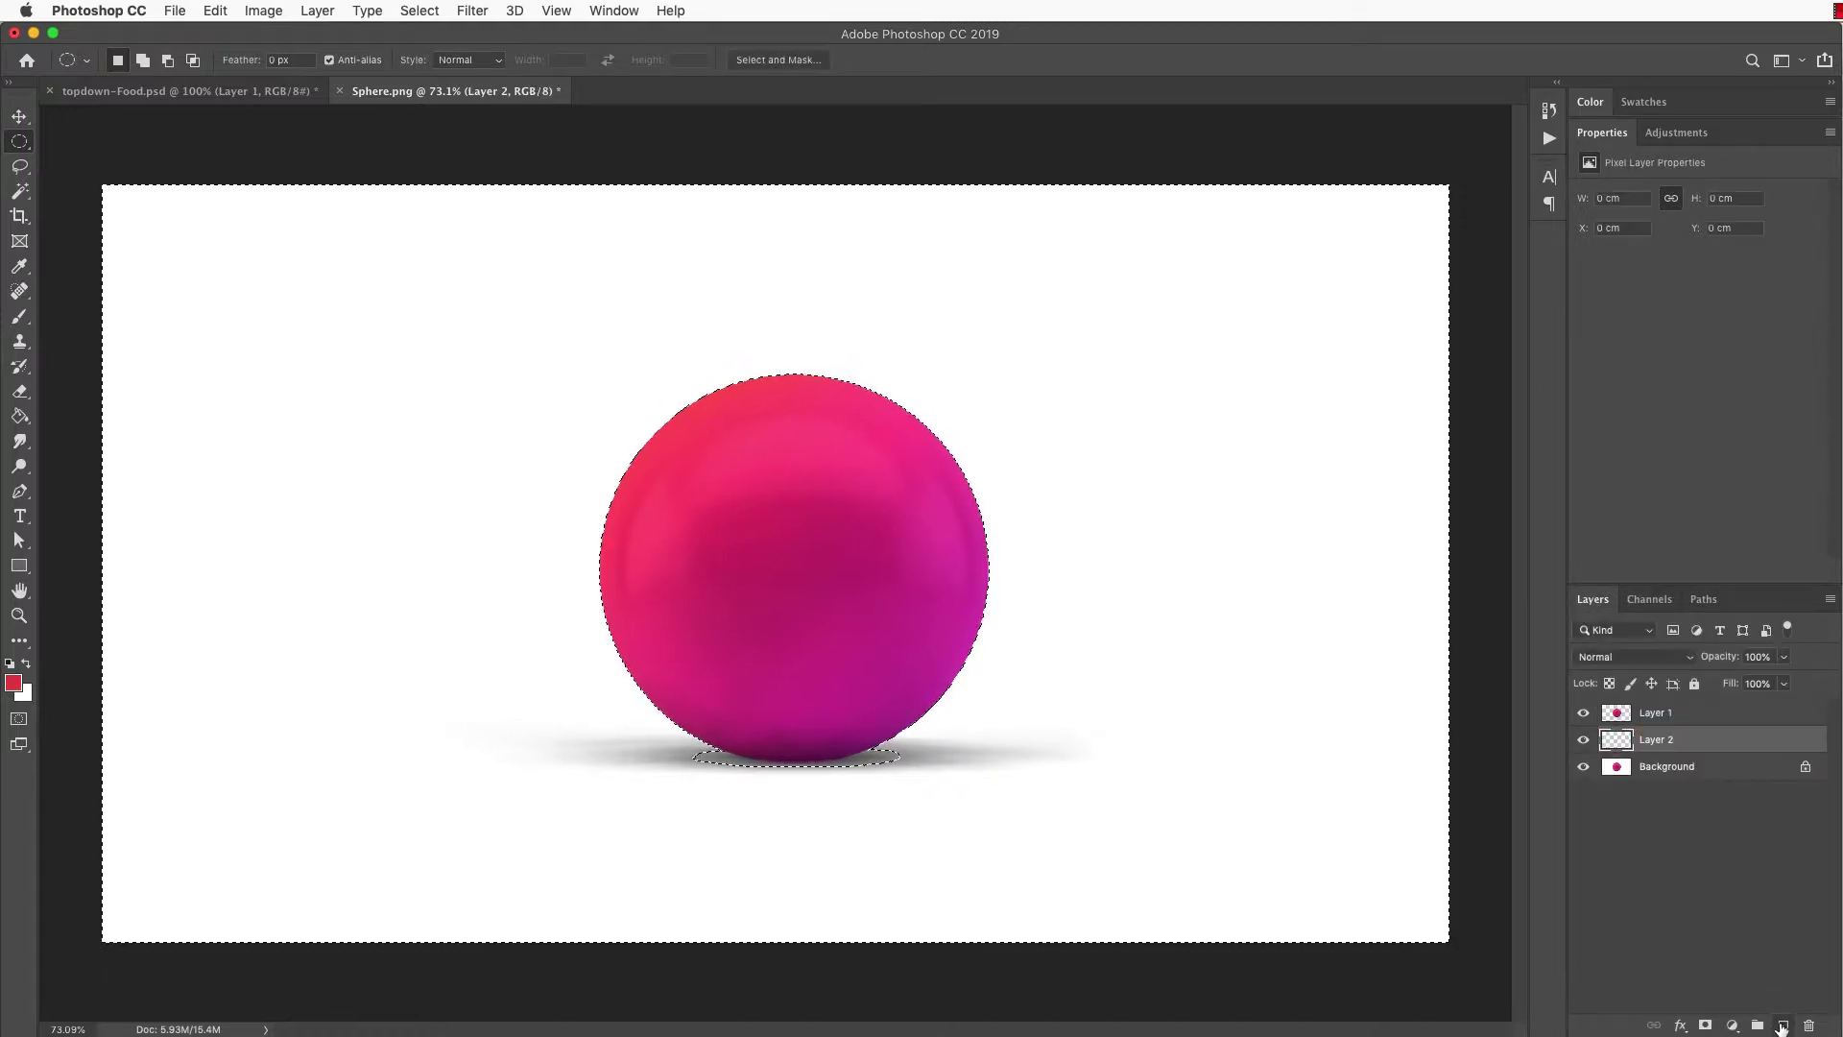
{"action": "left_click", "coordinate": [421, 10]}
{"action": "left_click", "coordinate": [434, 89]}
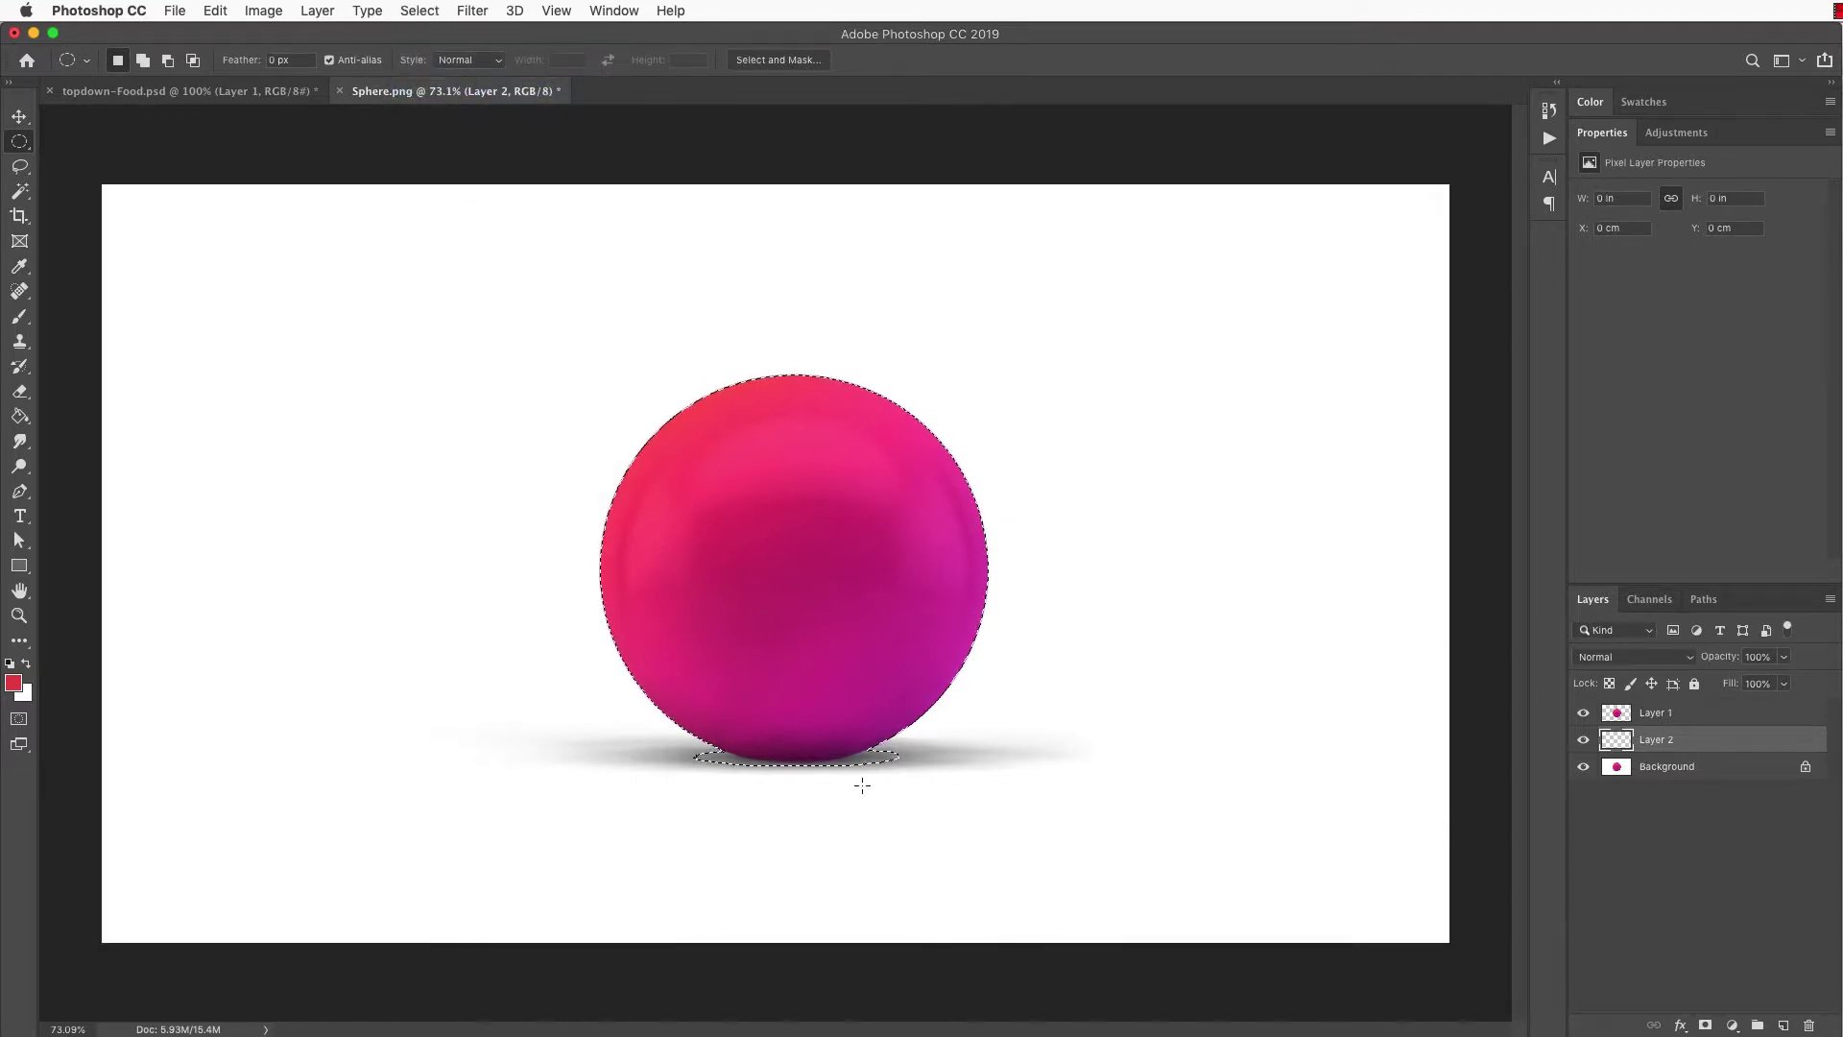
Step: Fill the selection on the new layer with black in Normal mode at 100% opacity, and return to the marquee tool
{"action": "right_click", "coordinate": [797, 672]}
{"action": "left_click", "coordinate": [889, 912]}
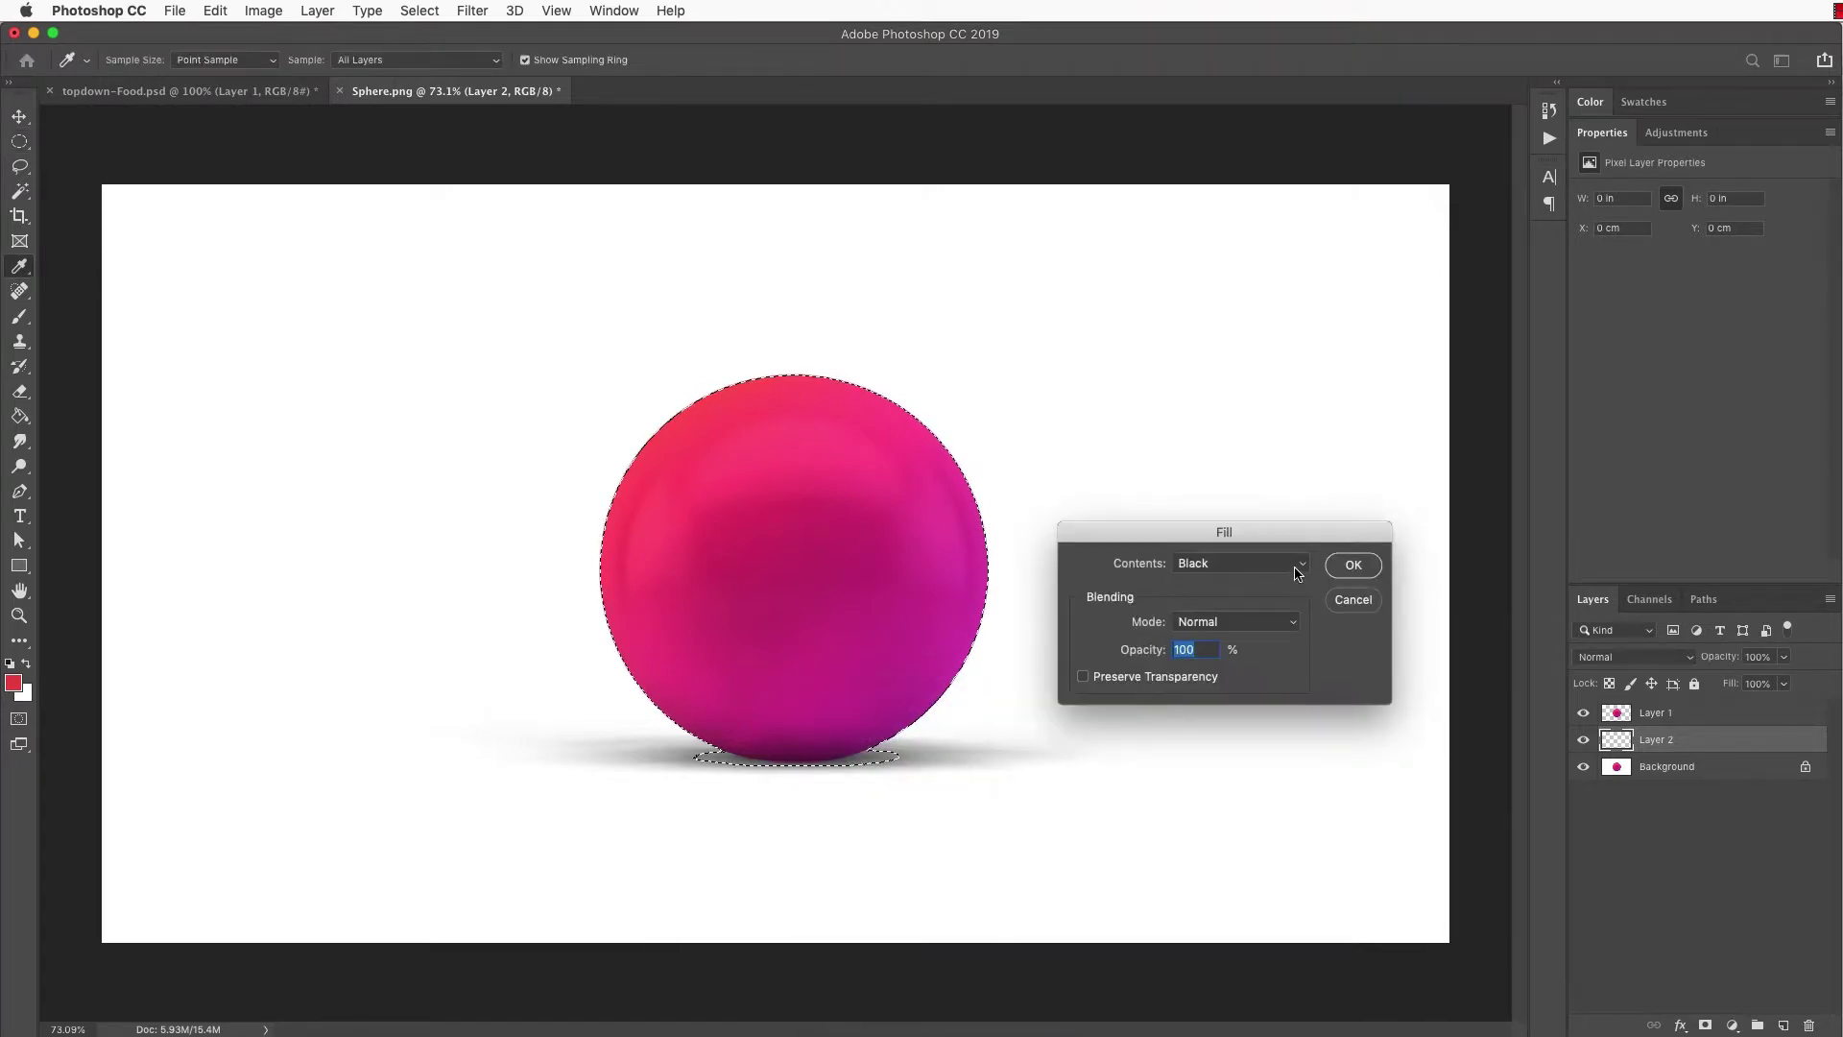
{"action": "left_click", "coordinate": [1241, 567]}
{"action": "left_click", "coordinate": [1237, 564]}
{"action": "left_click", "coordinate": [1356, 567]}
{"action": "key", "text": "m"}
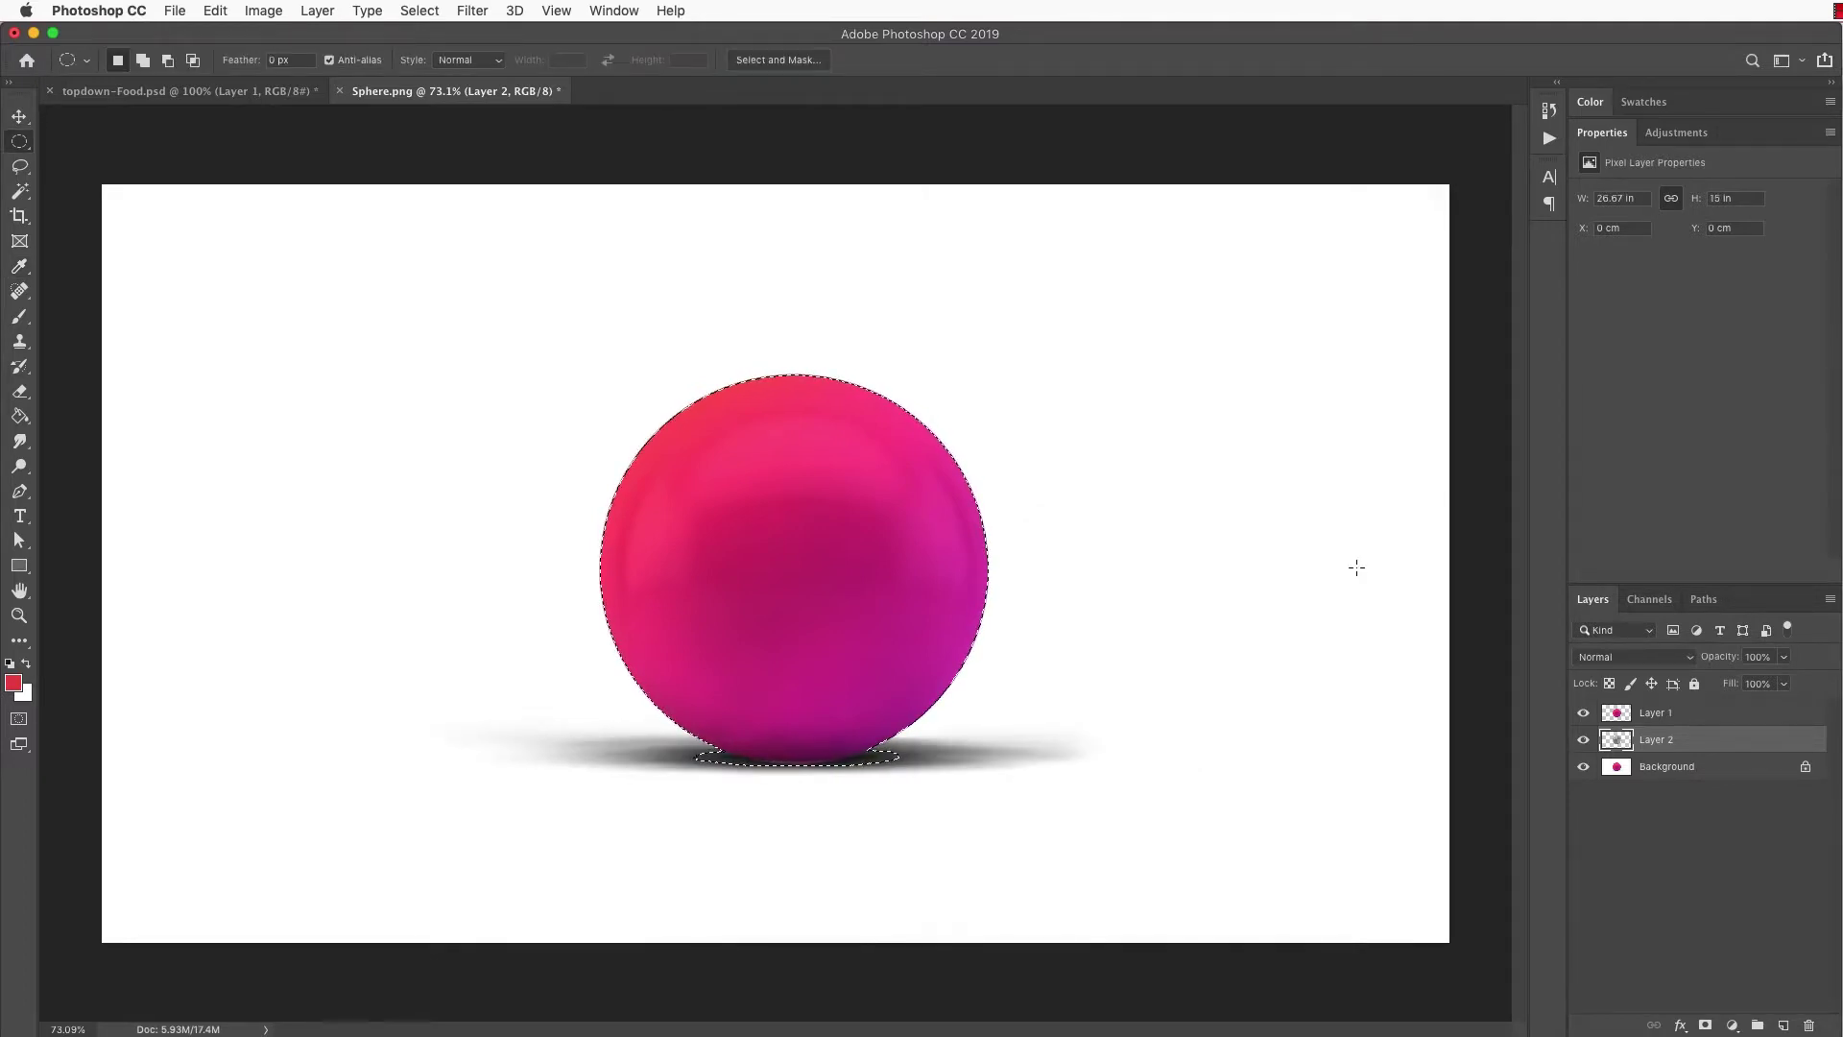
Step: Clear the selection, hide the Background layer and make it the active layer
{"action": "key", "text": "ctrl+d"}
{"action": "left_click", "coordinate": [1583, 767]}
{"action": "left_click", "coordinate": [1662, 774]}
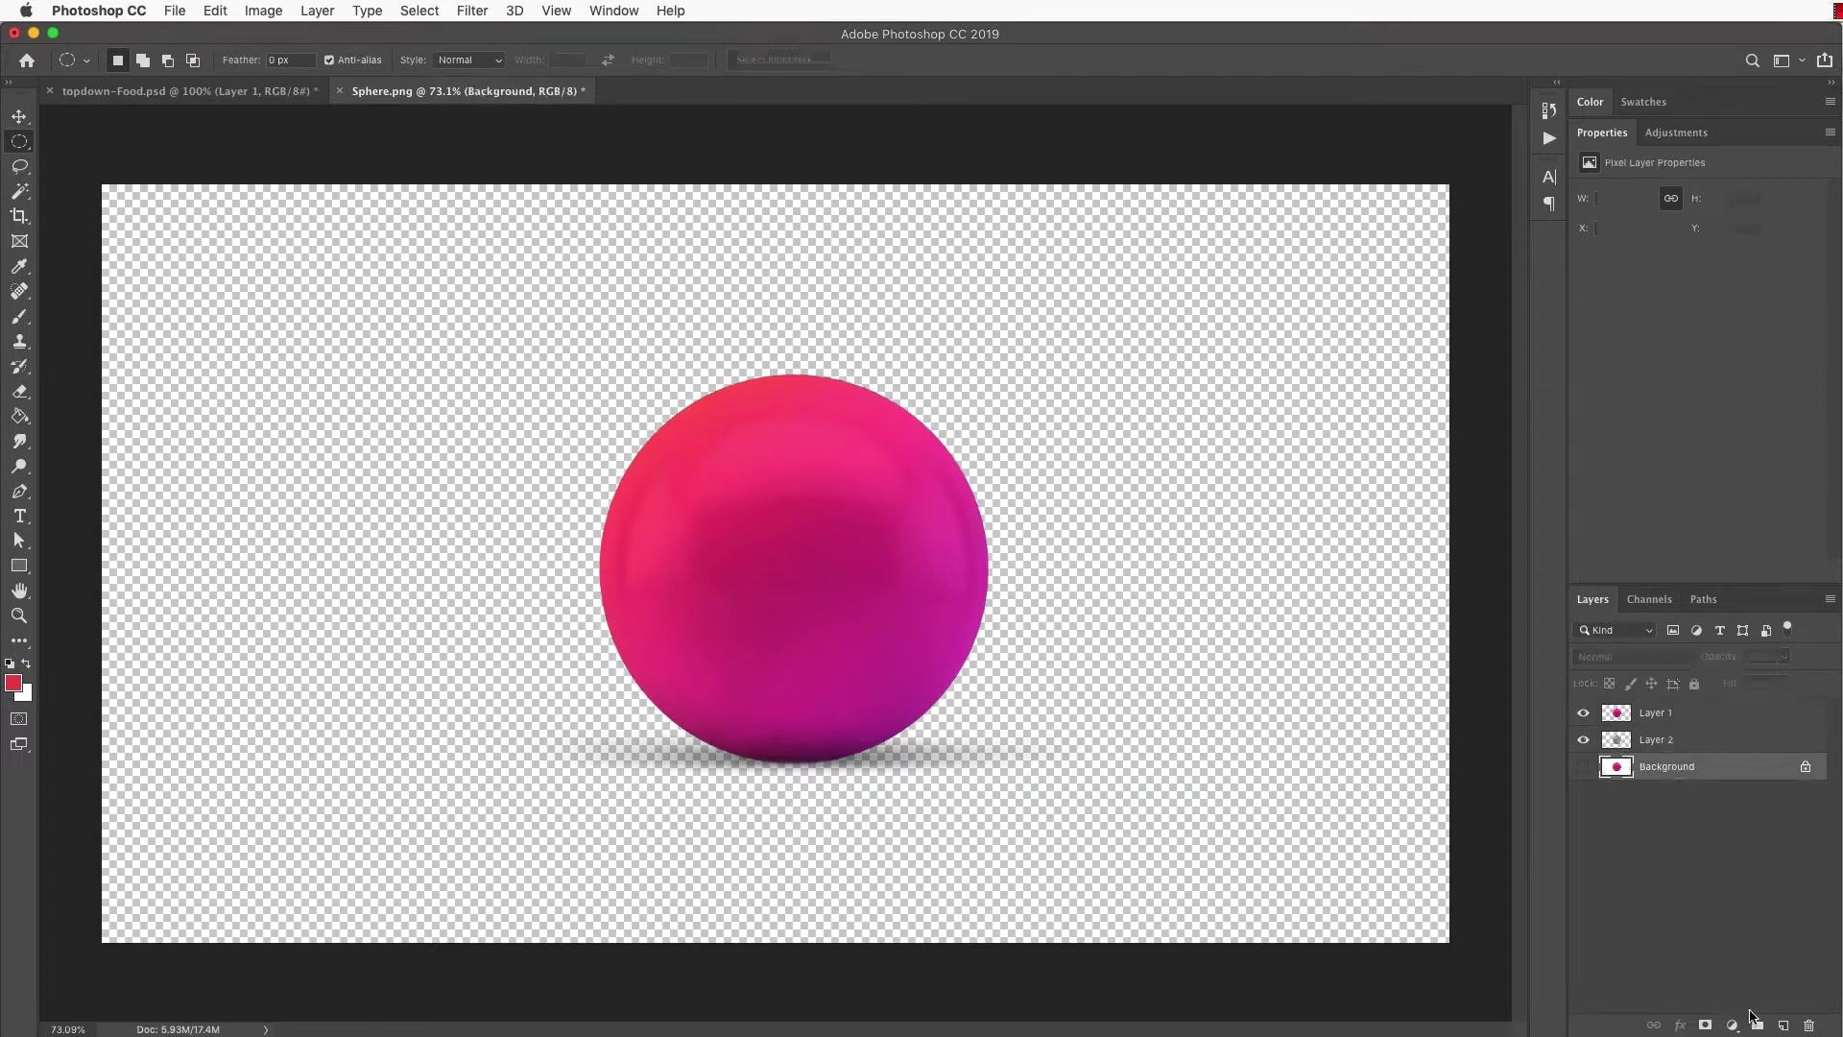
Step: Add an empty layer directly above the hidden Background and fill it with light cyan using the Paint Bucket
{"action": "left_click", "coordinate": [1783, 1026]}
{"action": "key", "text": "i"}
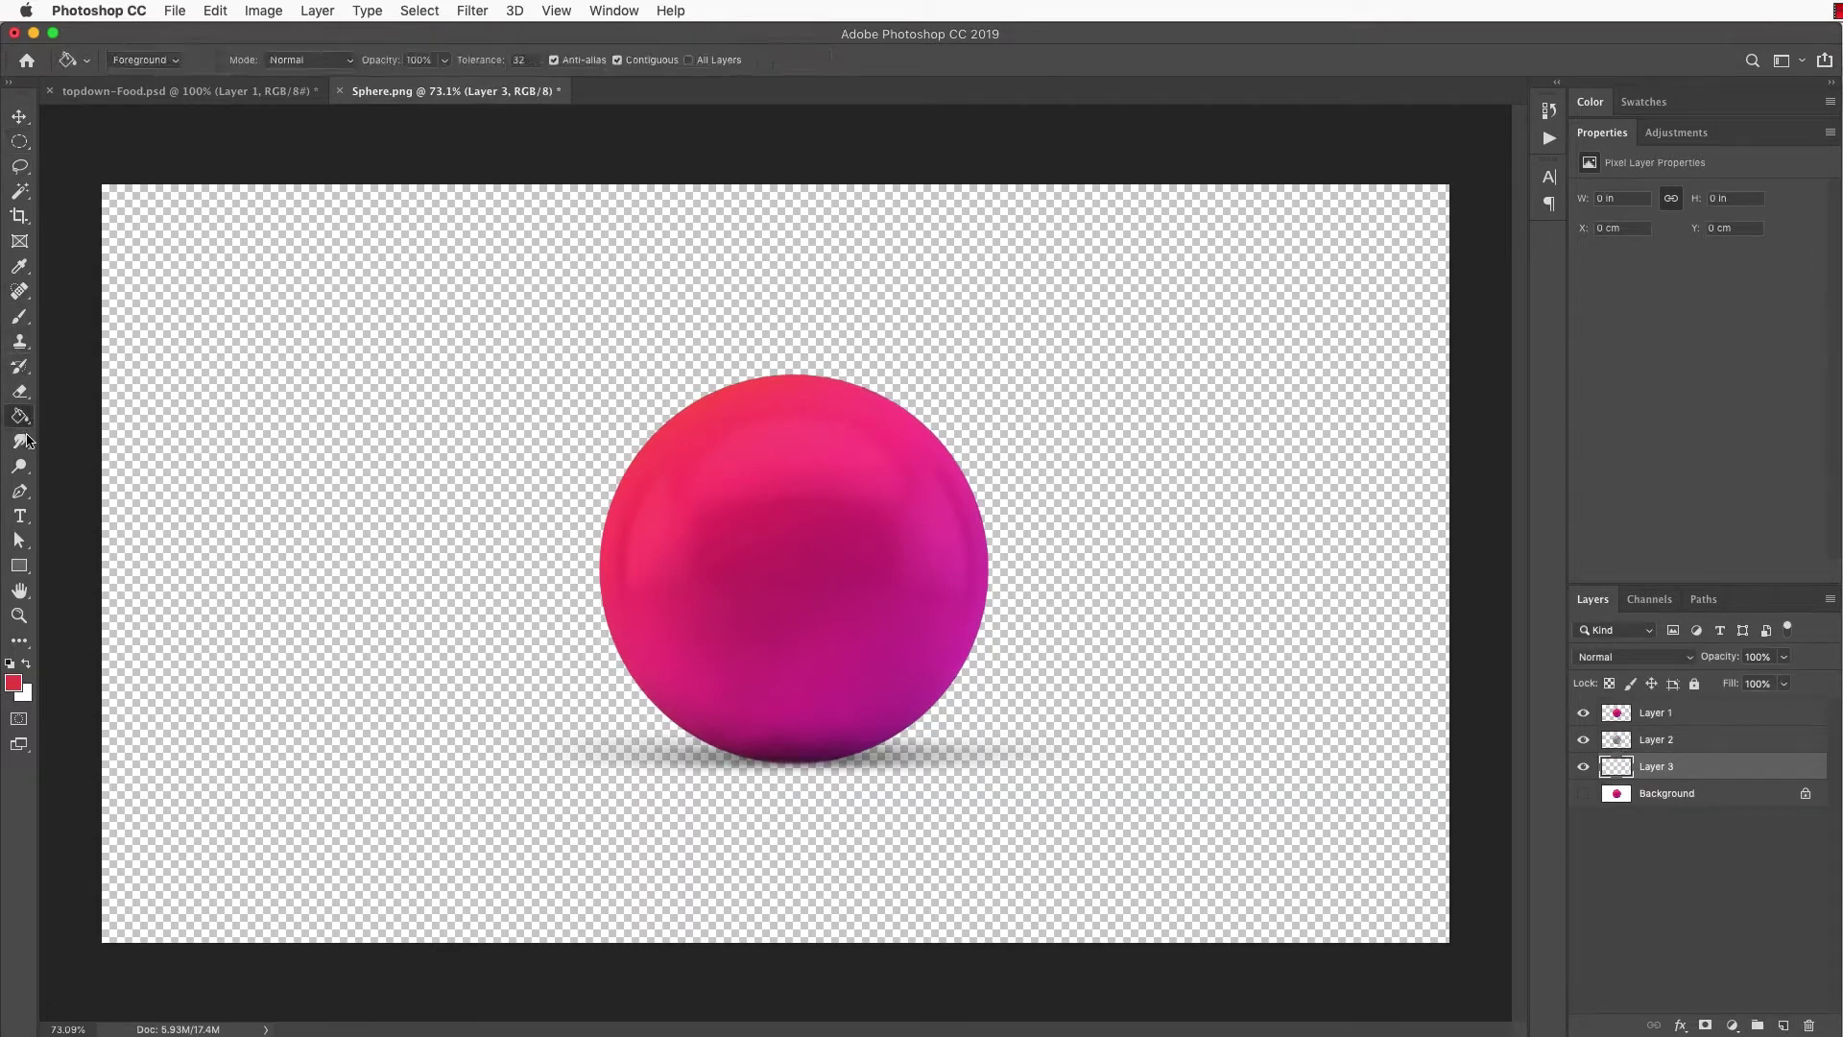
{"action": "left_click", "coordinate": [14, 682]}
{"action": "left_click", "coordinate": [509, 796]}
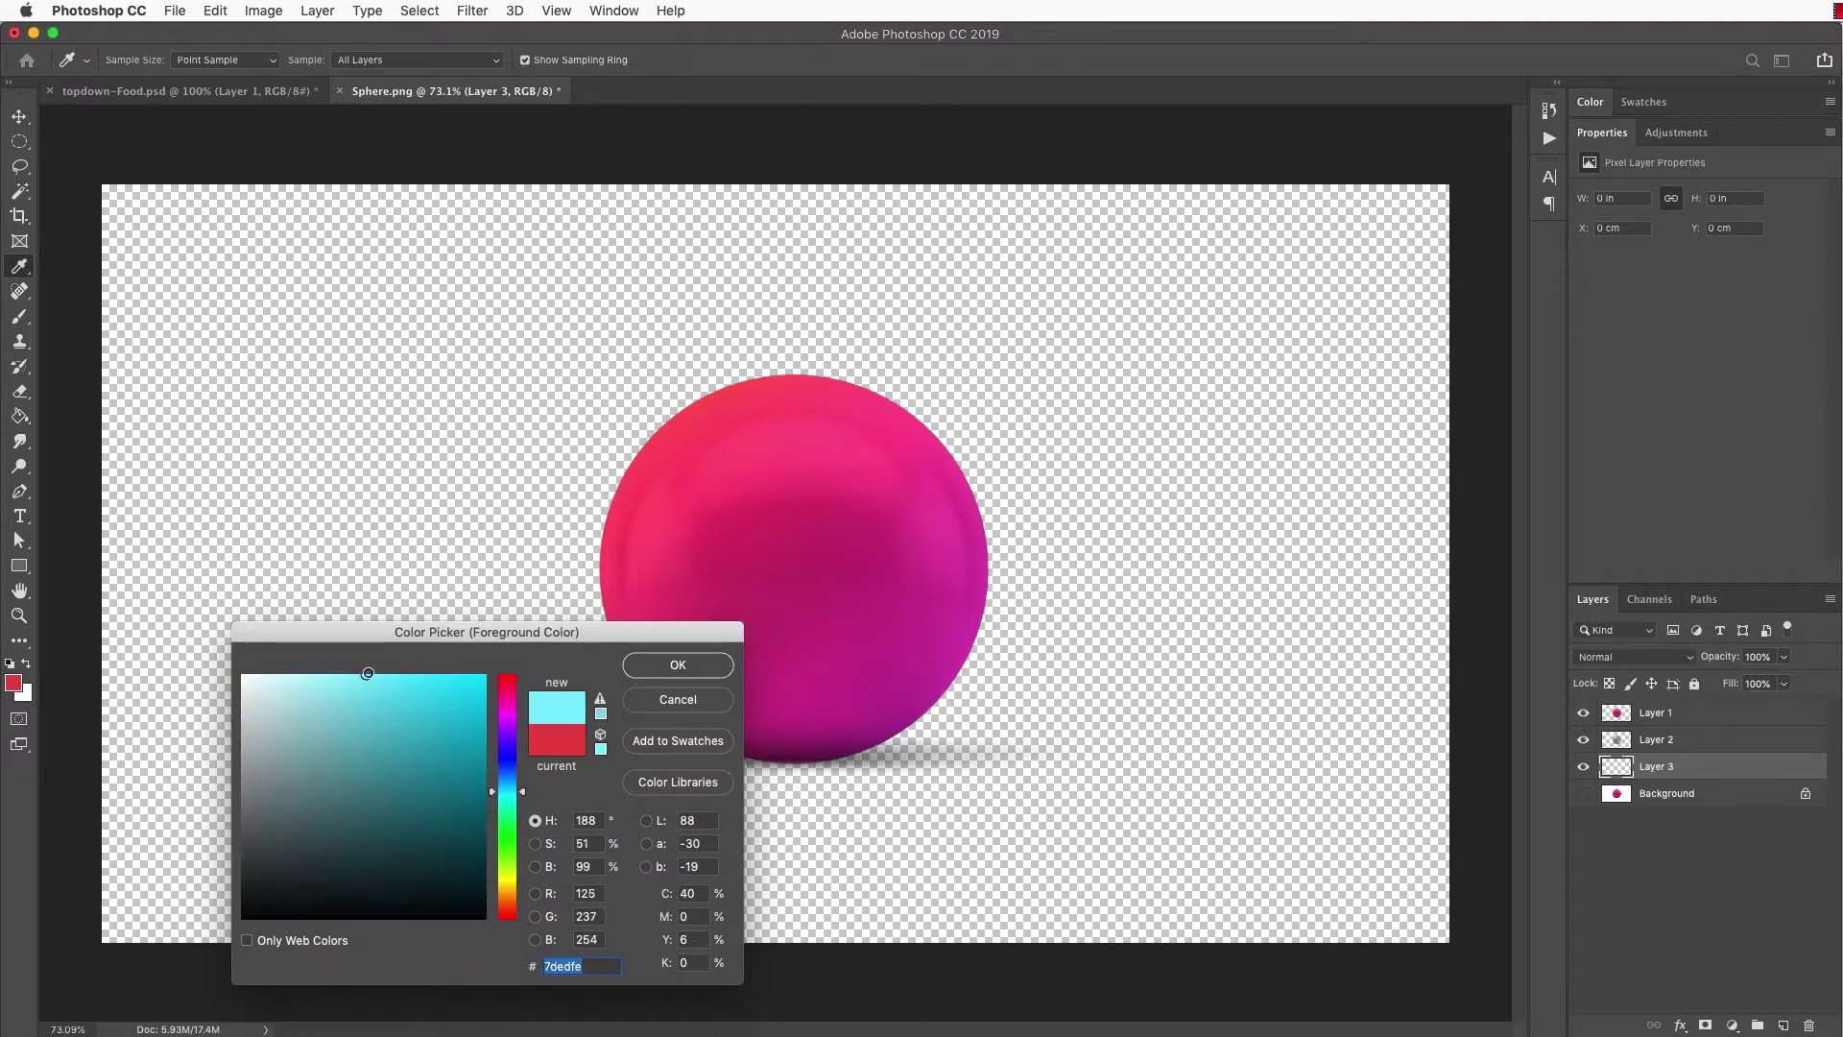
{"action": "left_click", "coordinate": [678, 664]}
{"action": "key", "text": "g"}
{"action": "left_click", "coordinate": [498, 573]}
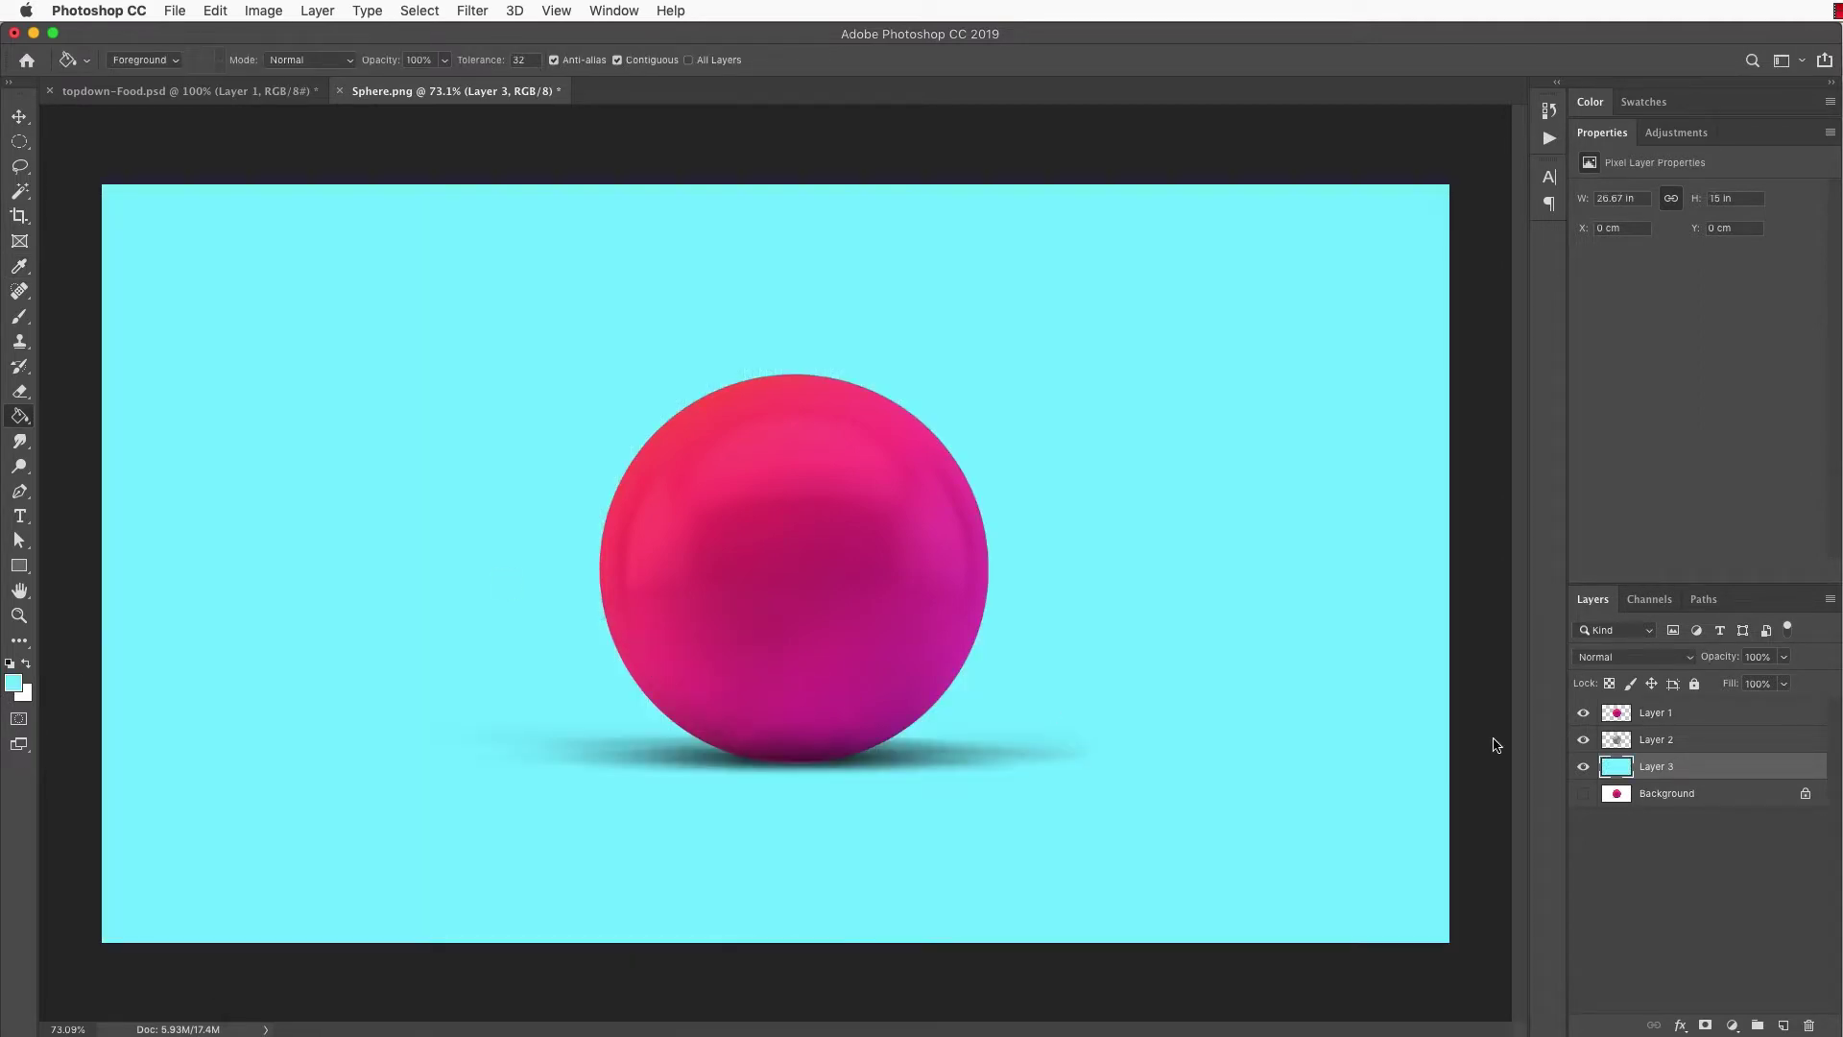
Step: Convert the Background into a regular layer with the default name and delete it
{"action": "double_click", "coordinate": [1673, 794]}
{"action": "key", "text": "Return"}
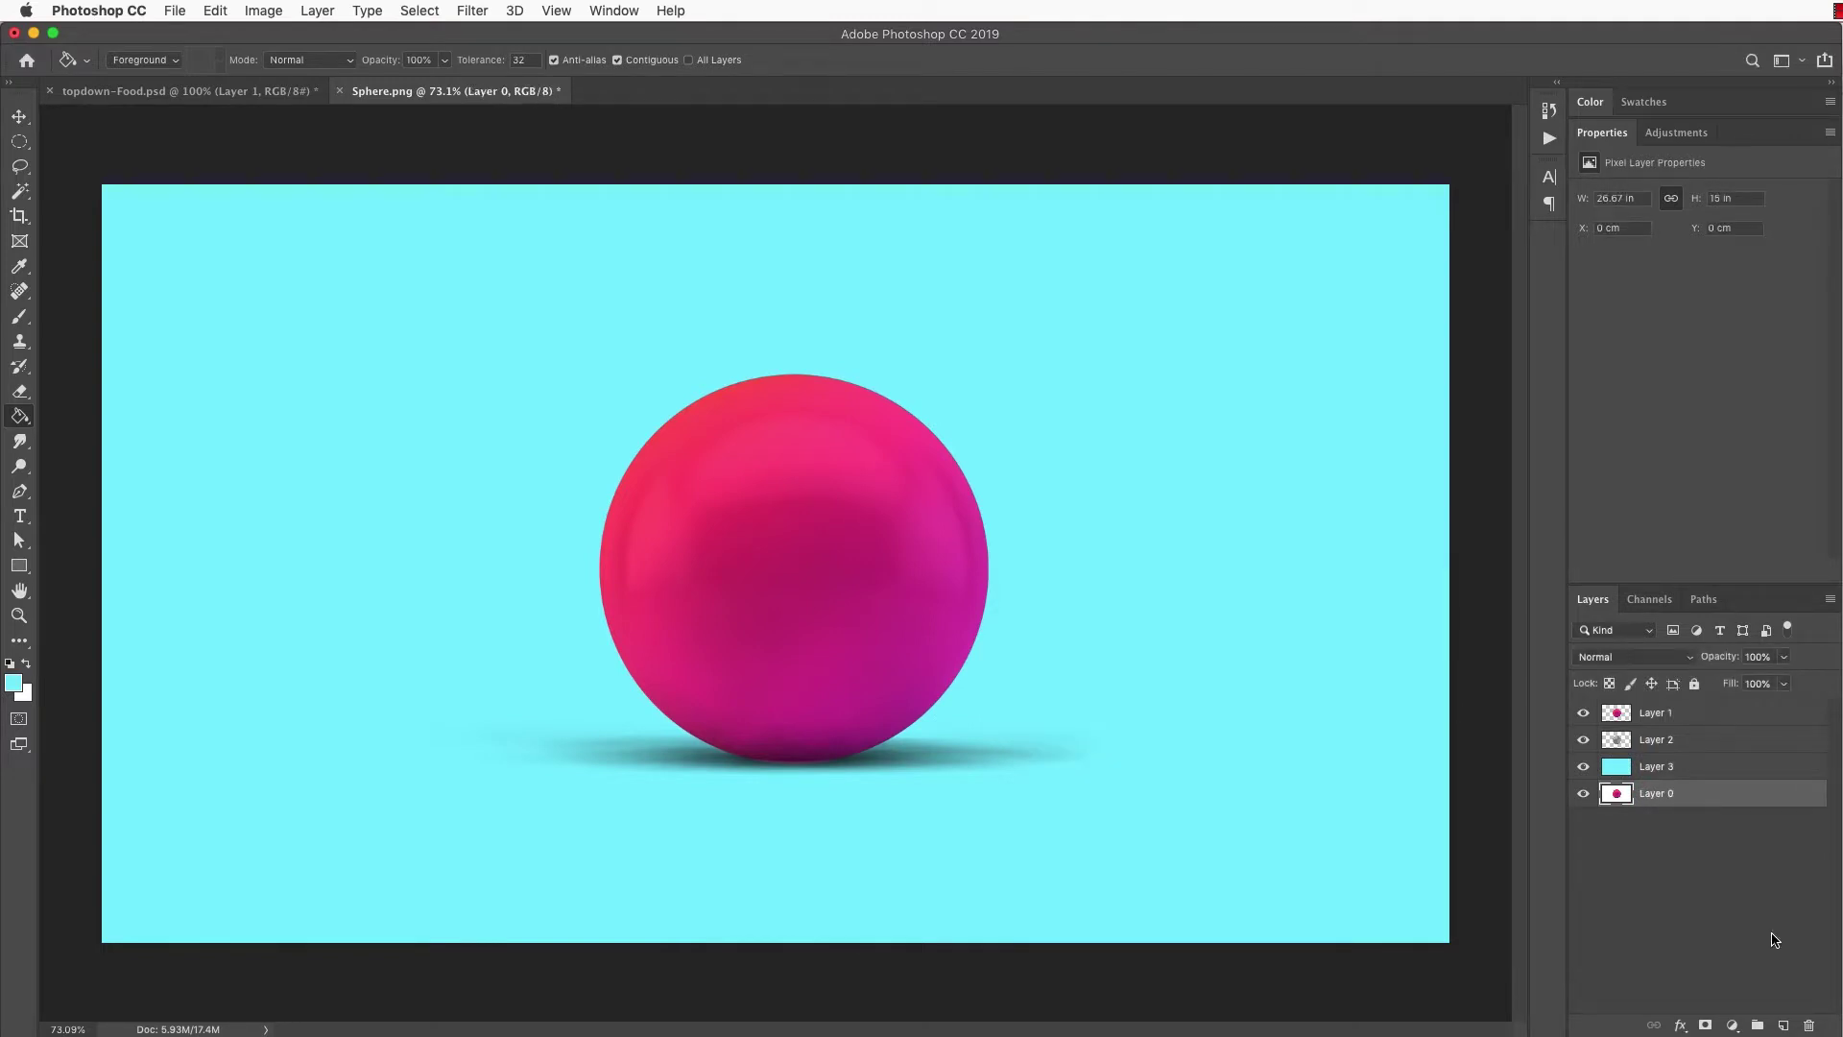
{"action": "left_click", "coordinate": [1811, 1027]}
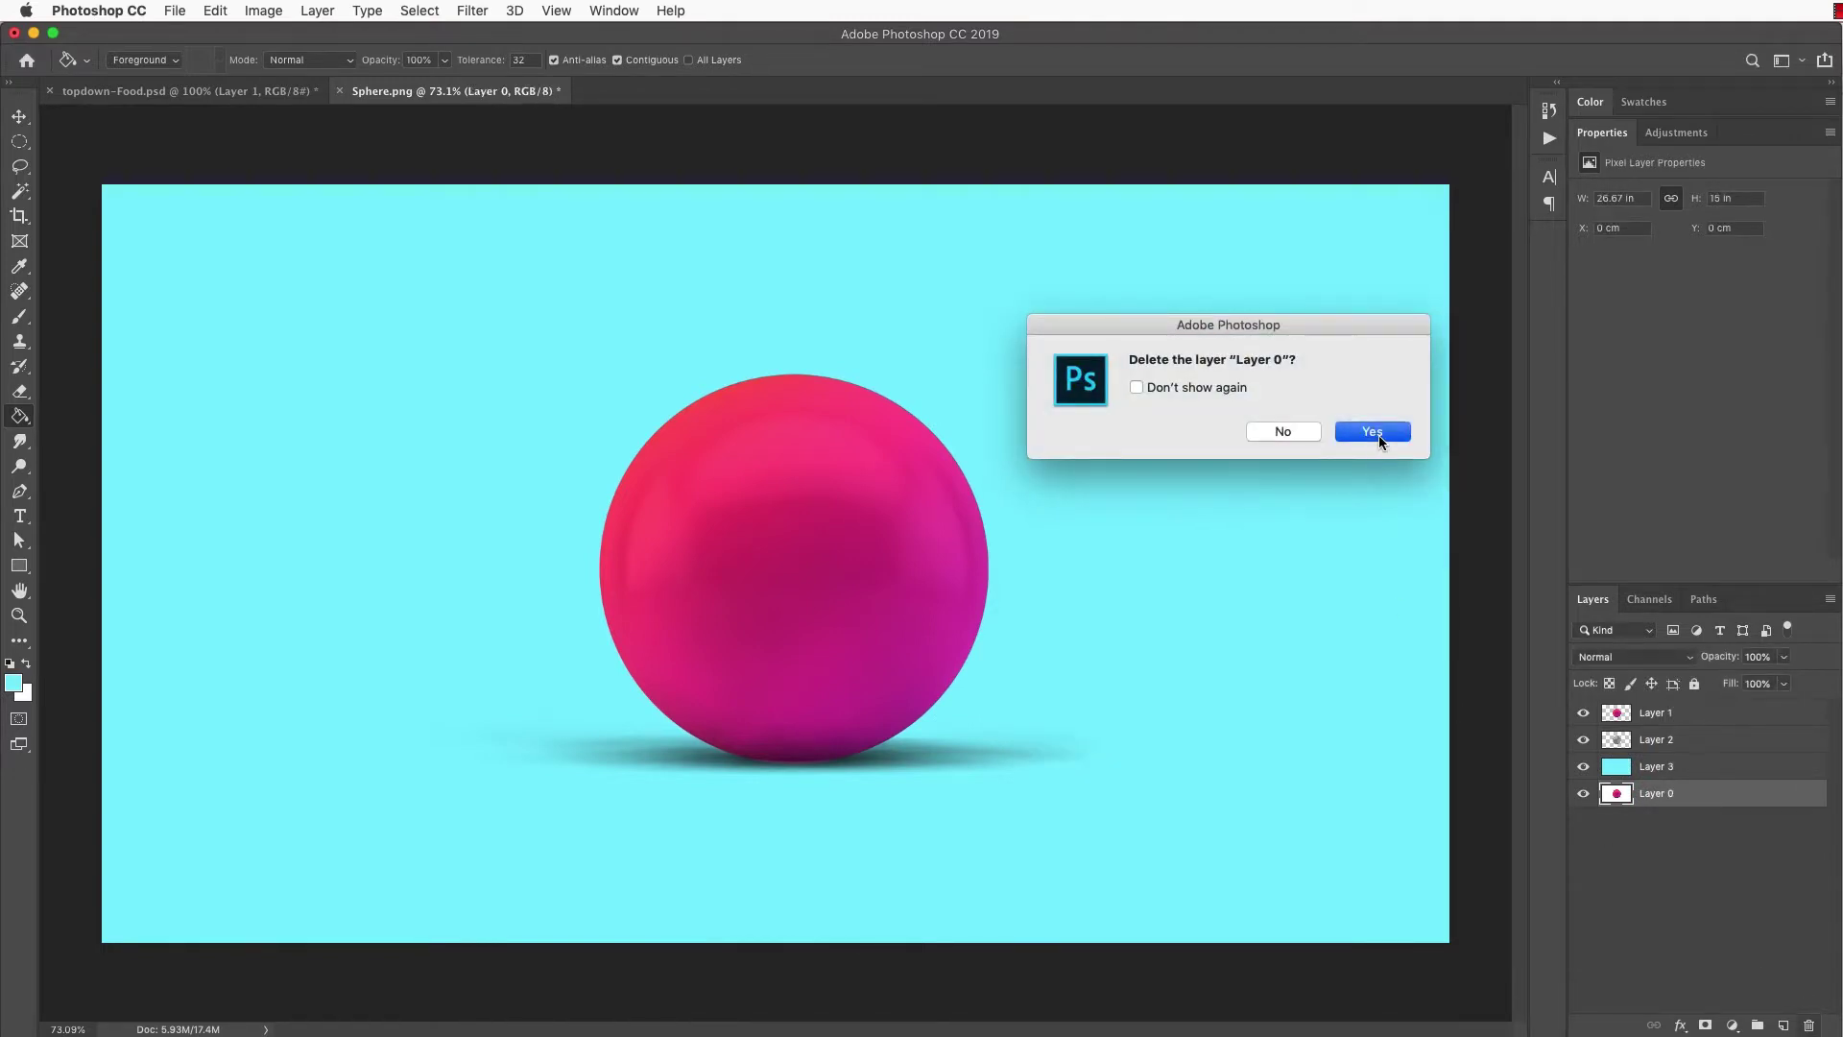
{"action": "left_click", "coordinate": [1374, 432]}
Step: Rename the black-filled layer as Shadow and toggle the sphere layer's visibility to inspect the shadow alone
{"action": "double_click", "coordinate": [1653, 743]}
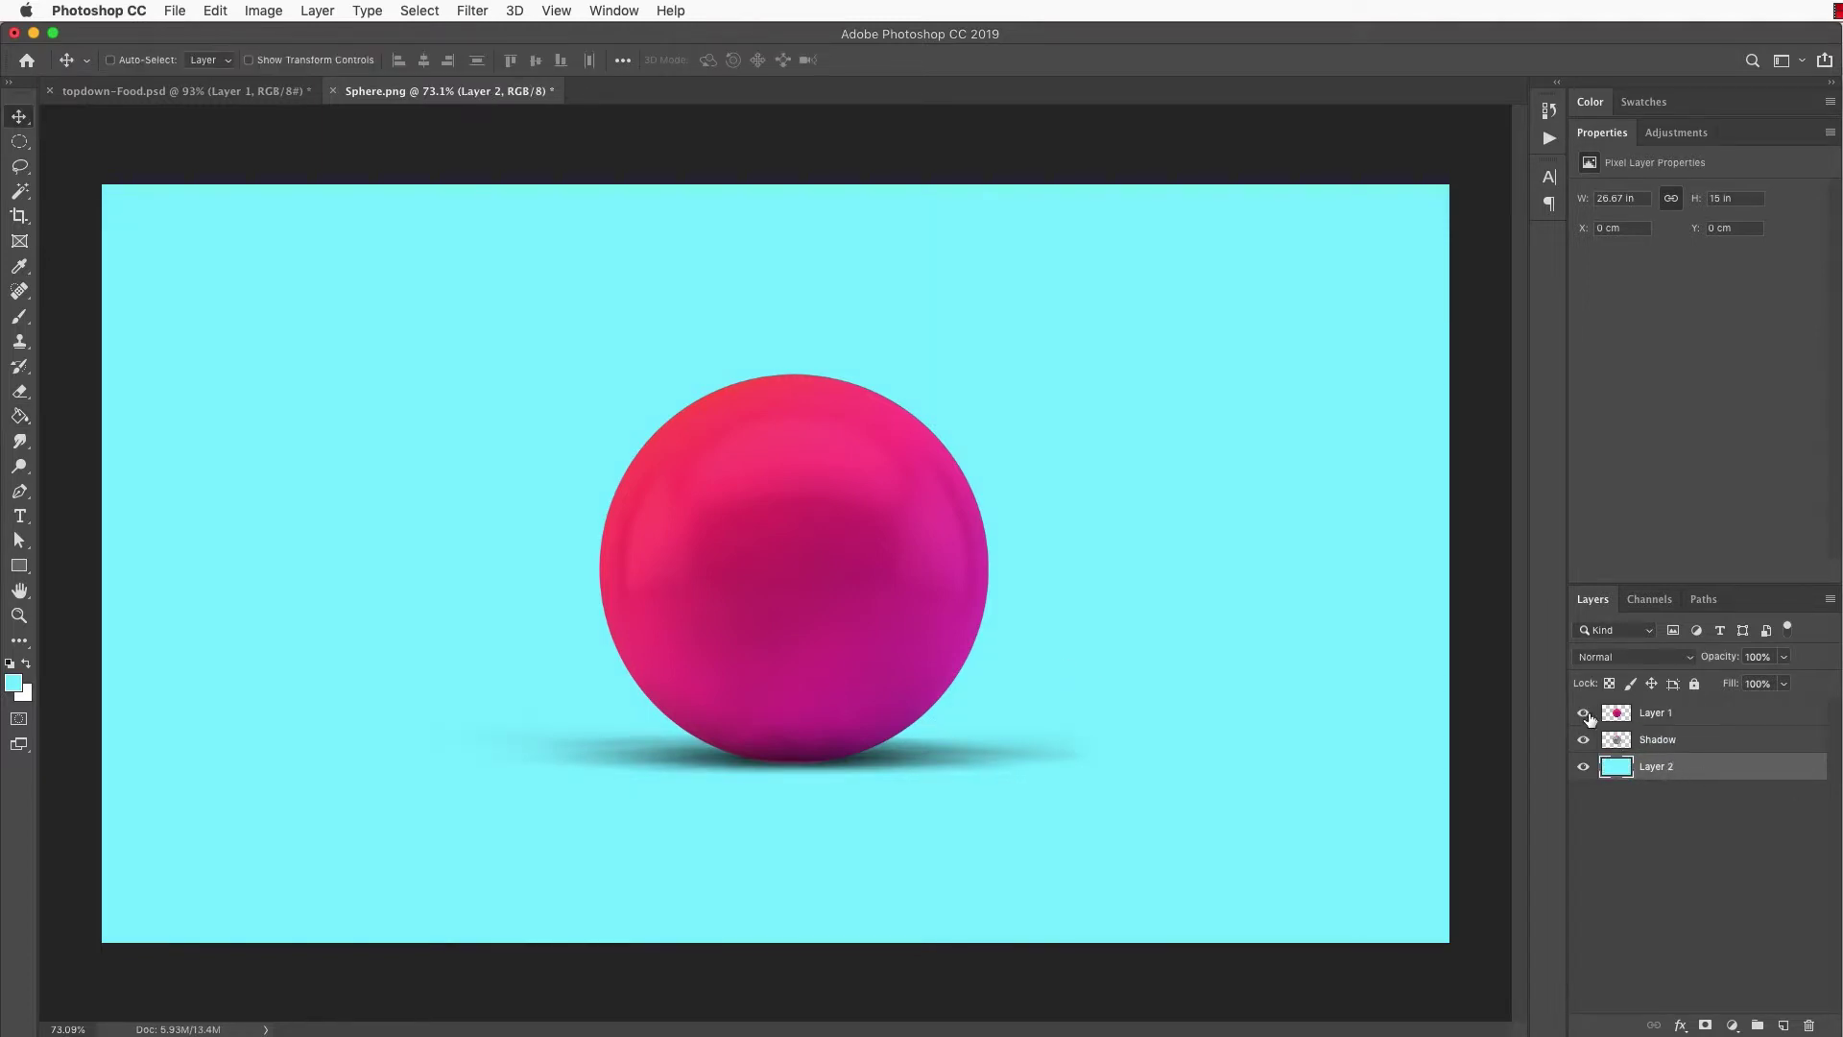
{"action": "left_click", "coordinate": [1585, 713]}
{"action": "left_click", "coordinate": [1697, 745]}
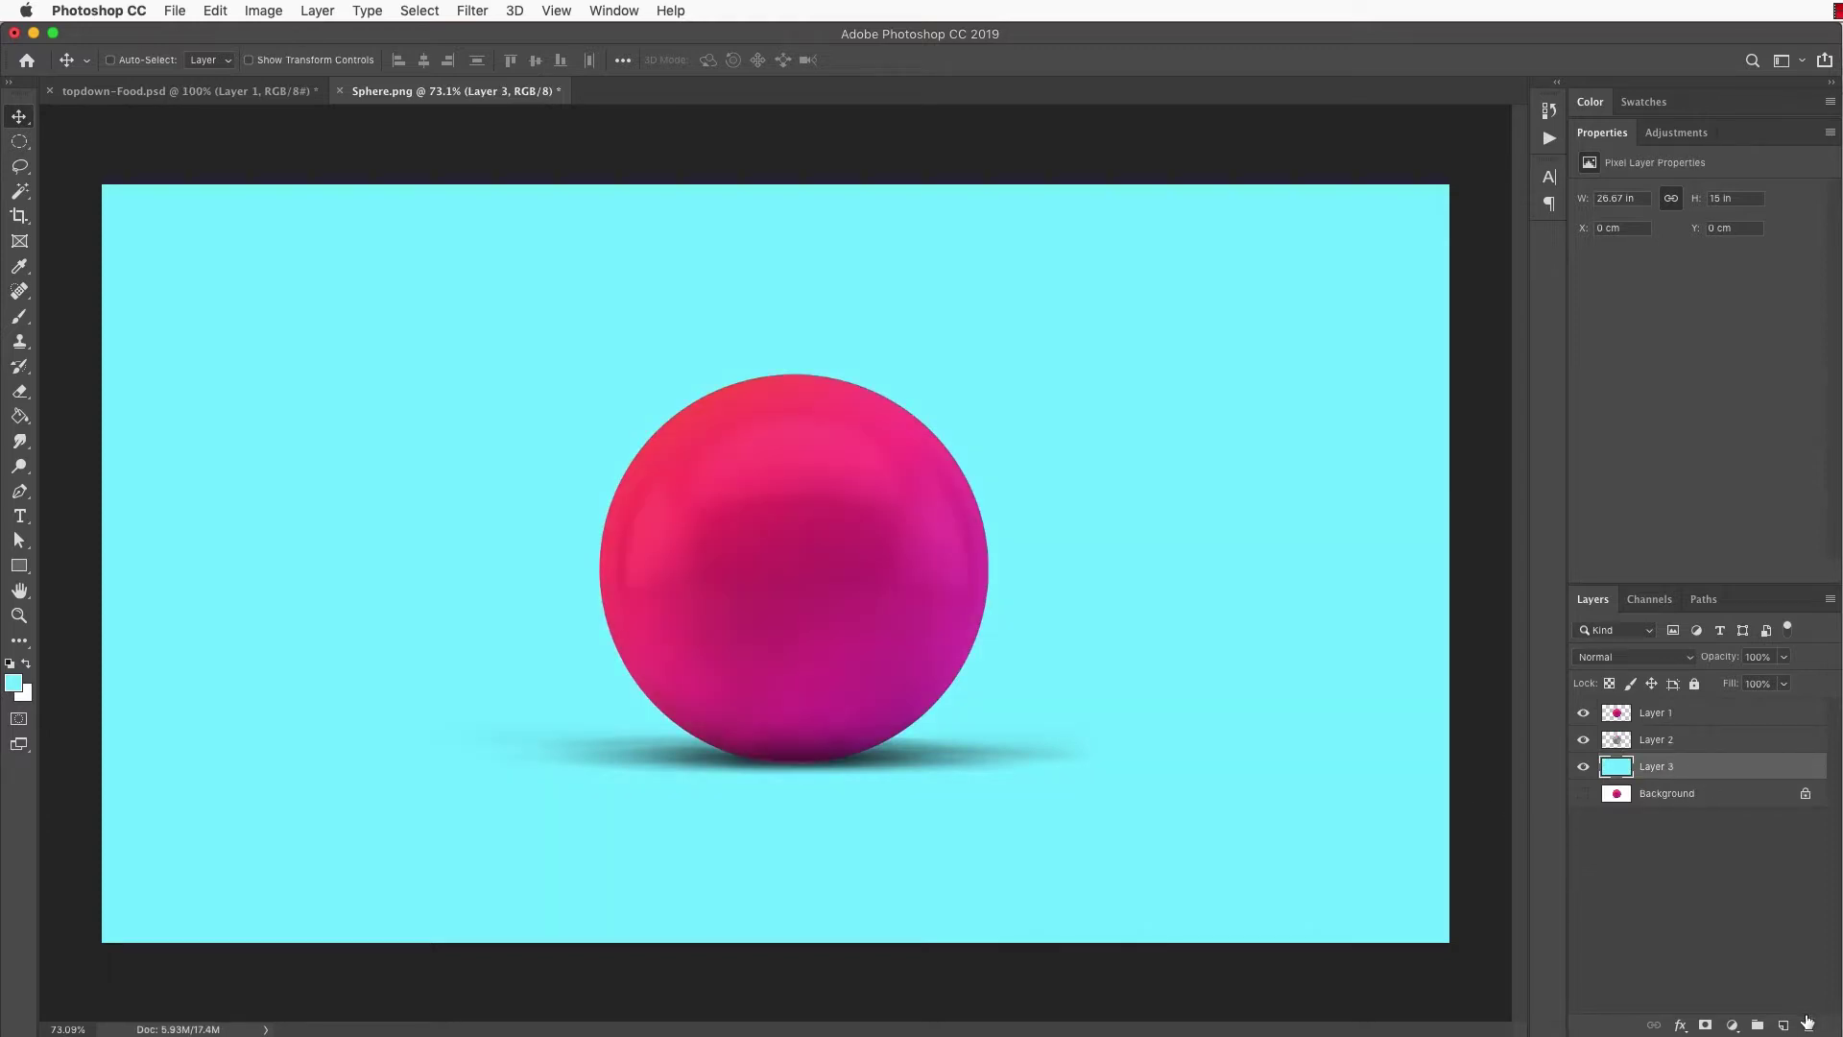
Step: Delete the cyan layer and the black-filled shadow layer, and show the Background again
{"action": "left_click", "coordinate": [1808, 1022]}
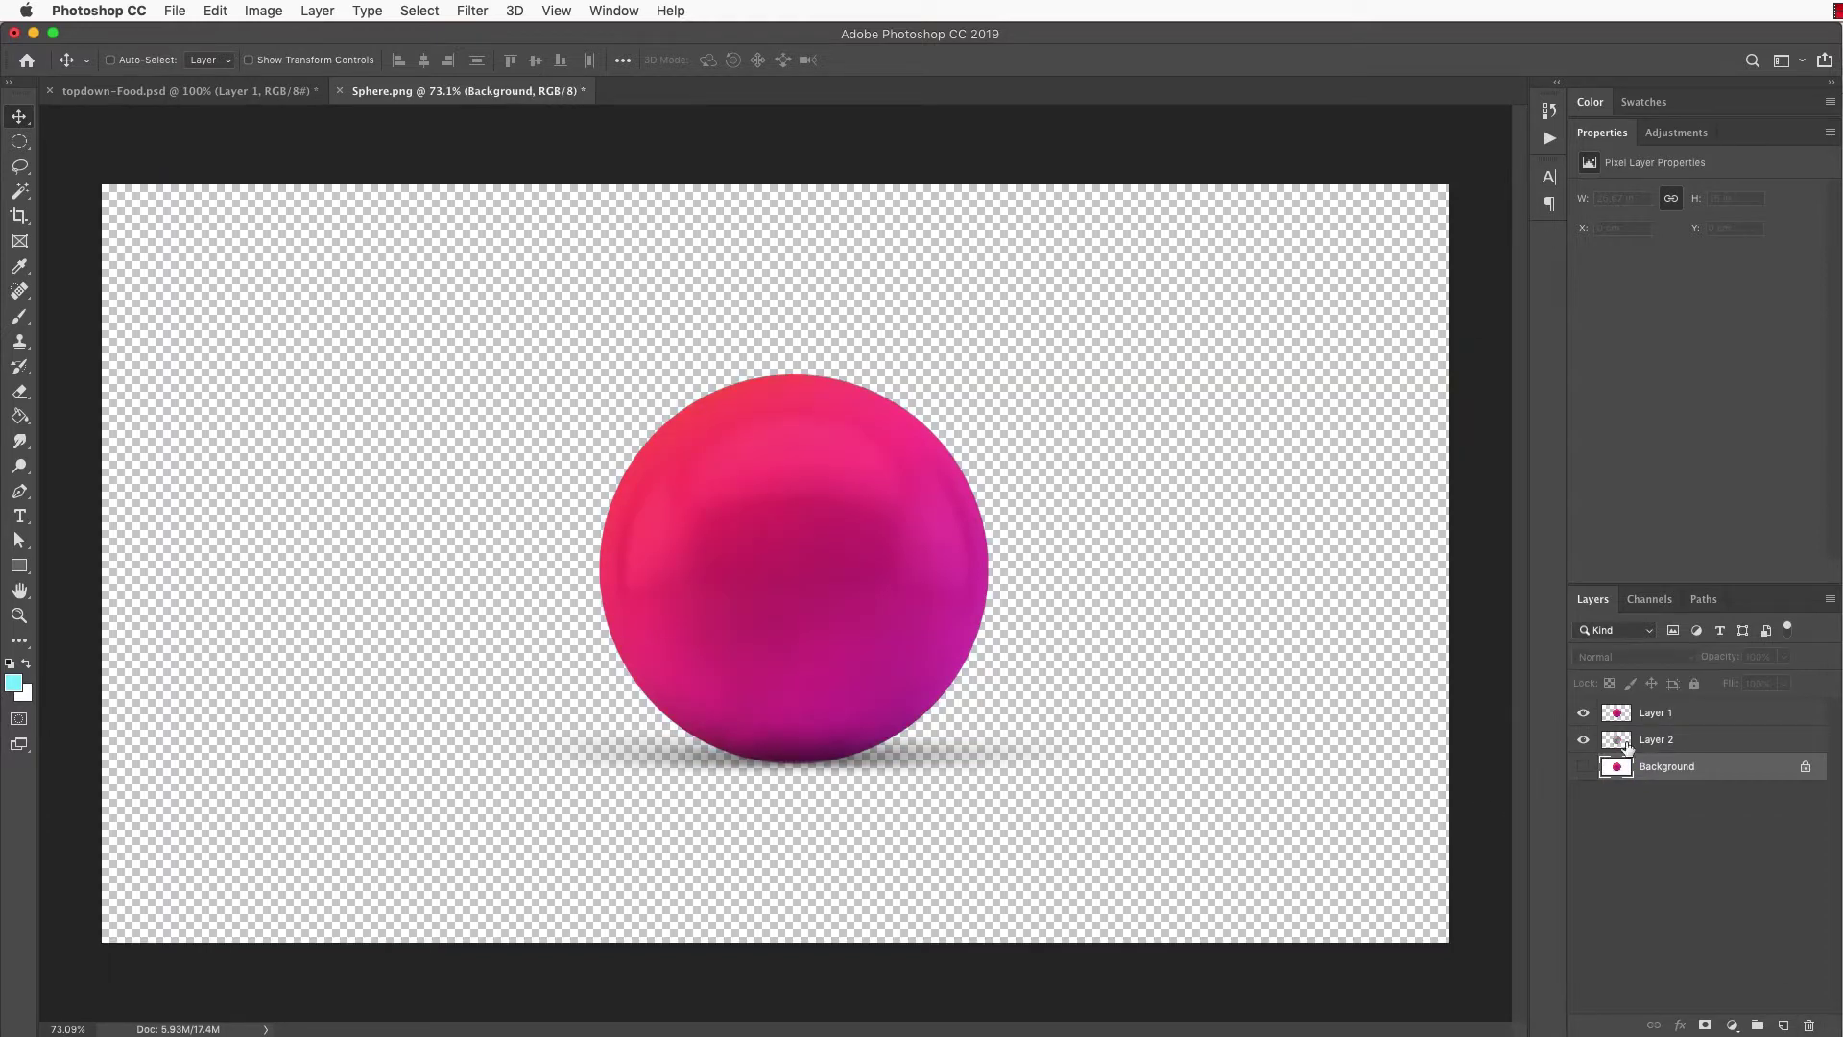
{"action": "left_click", "coordinate": [1628, 739]}
{"action": "left_click", "coordinate": [1808, 1023]}
{"action": "key", "text": "Return"}
{"action": "left_click", "coordinate": [1583, 740]}
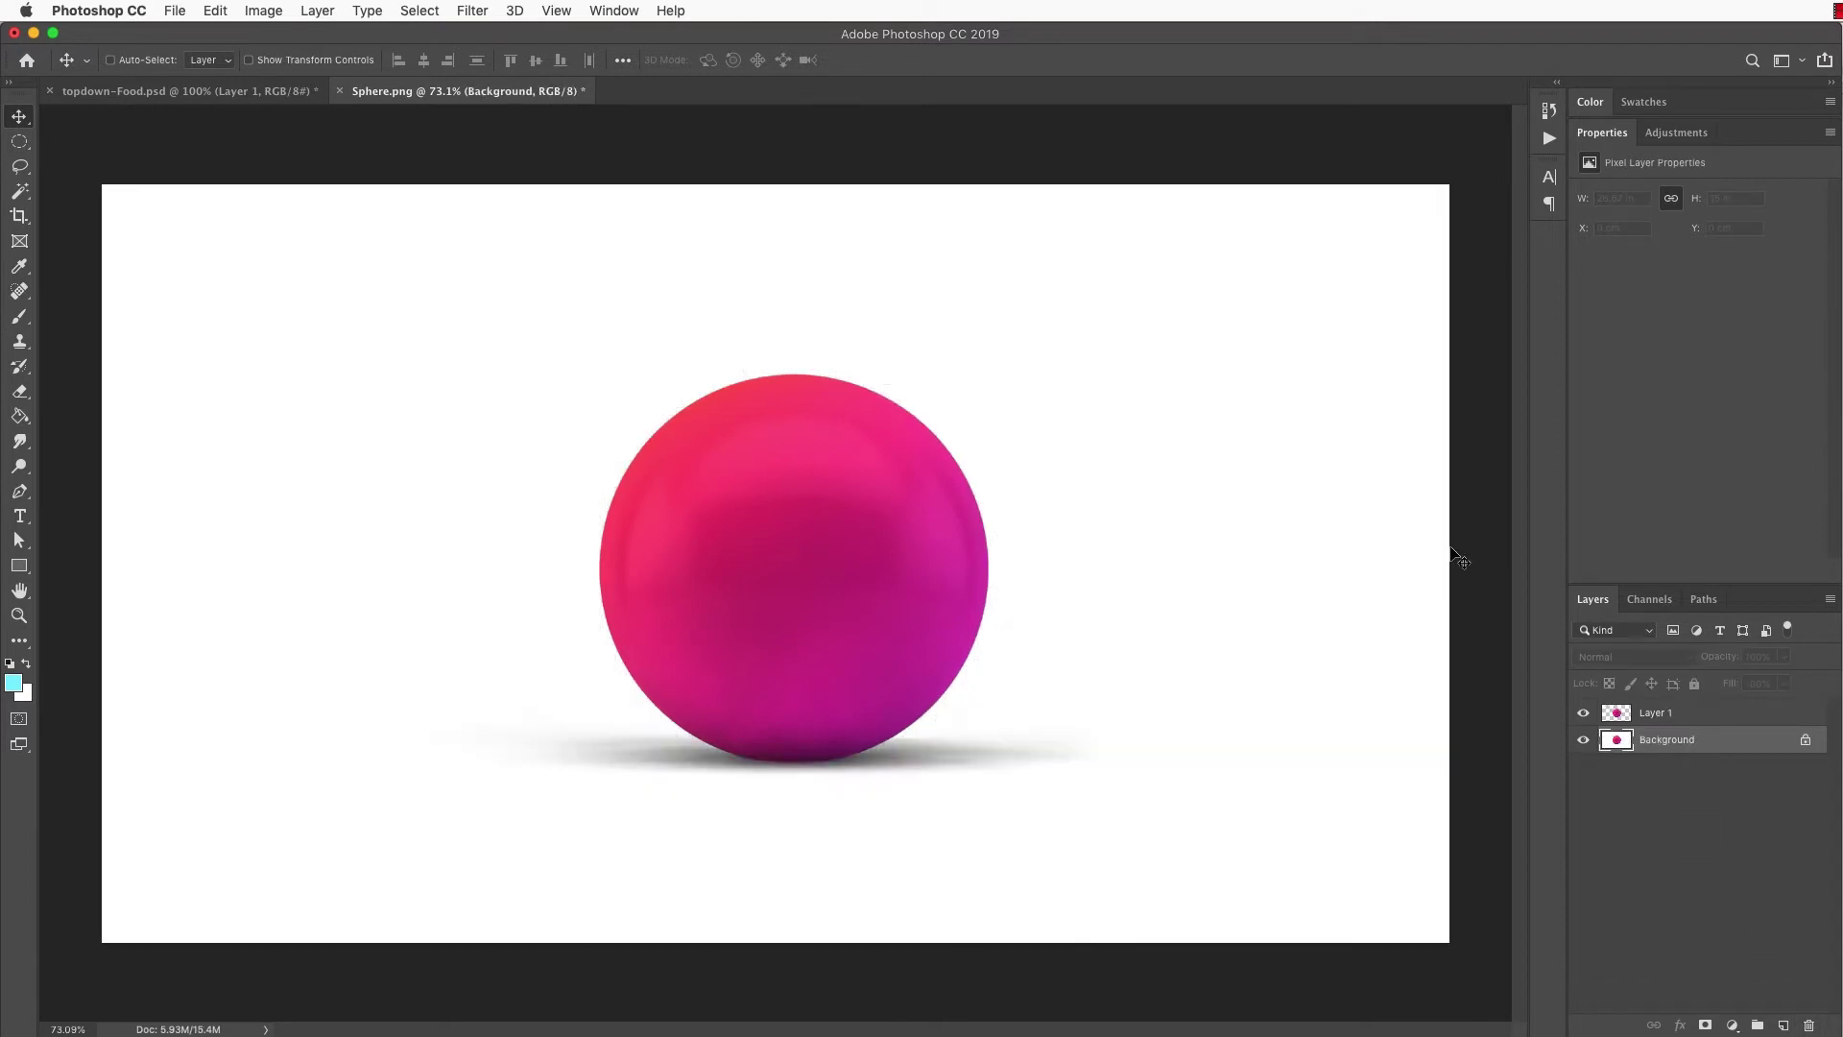
Step: Load the action set DesignProTools.atn into the available actions
{"action": "left_click", "coordinate": [611, 10]}
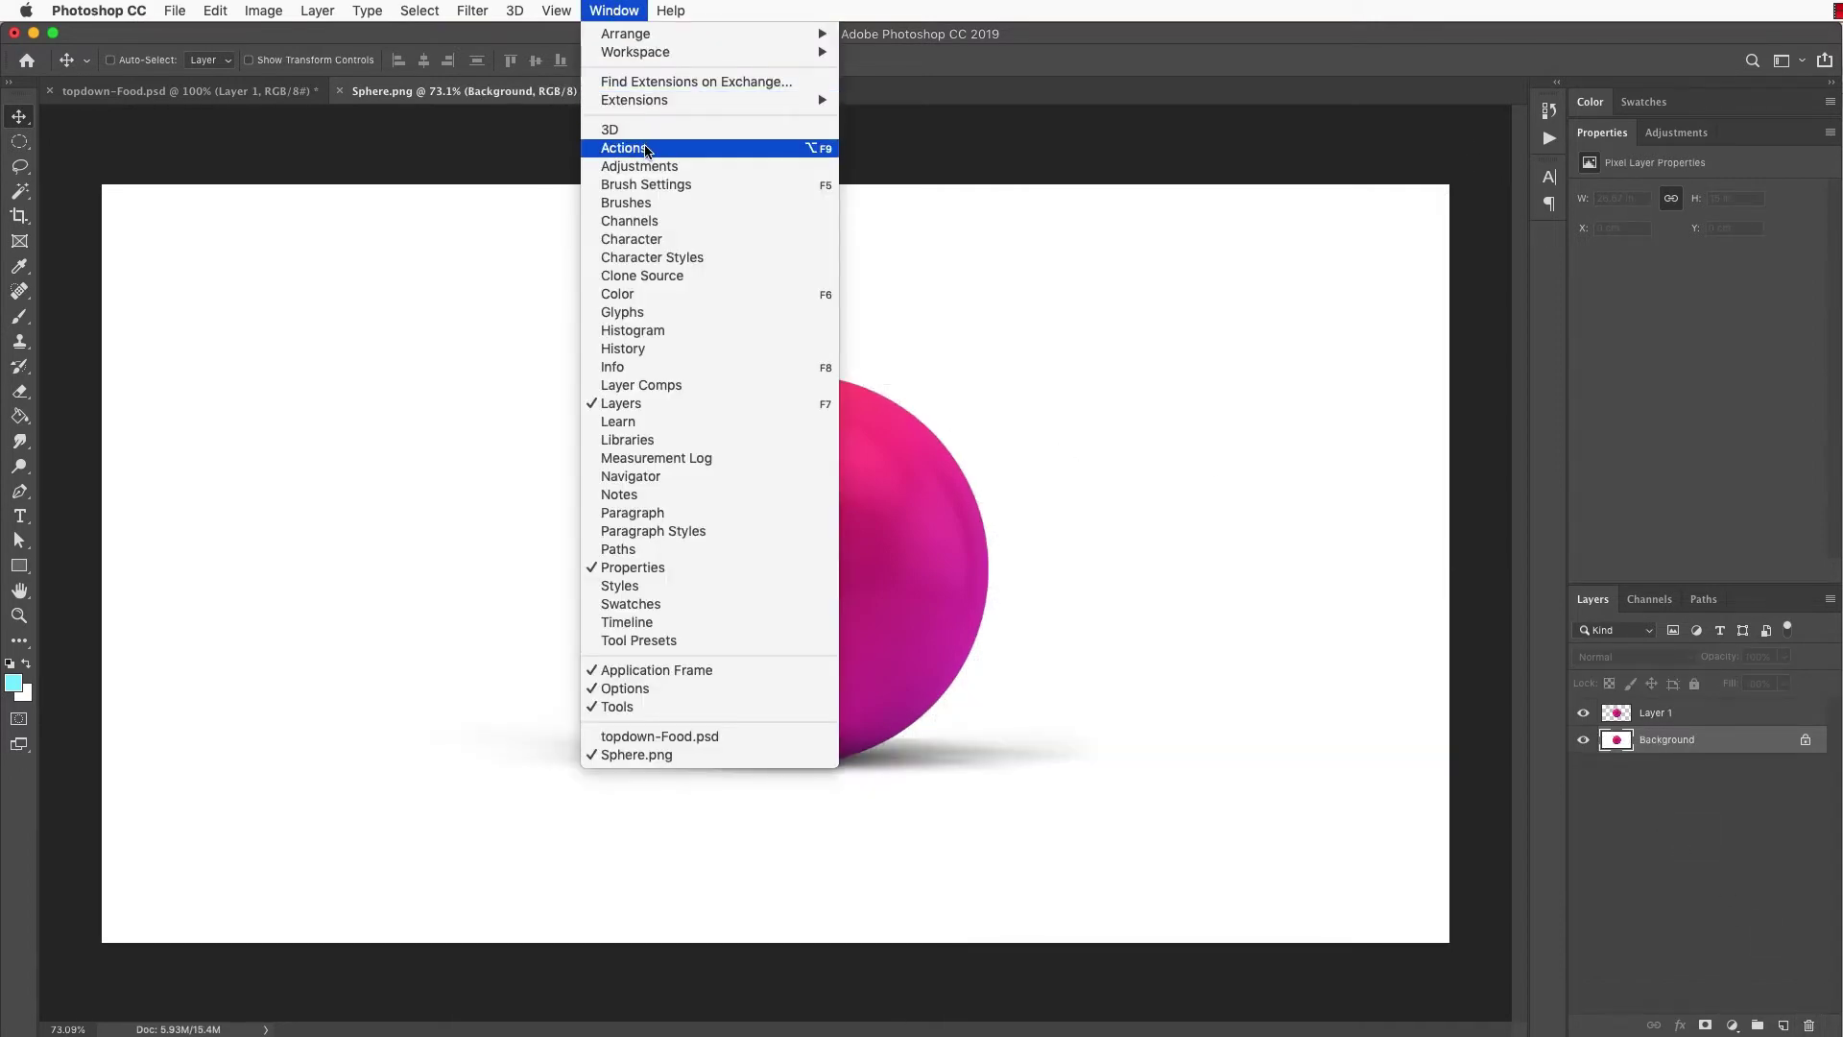
{"action": "left_click", "coordinate": [641, 148]}
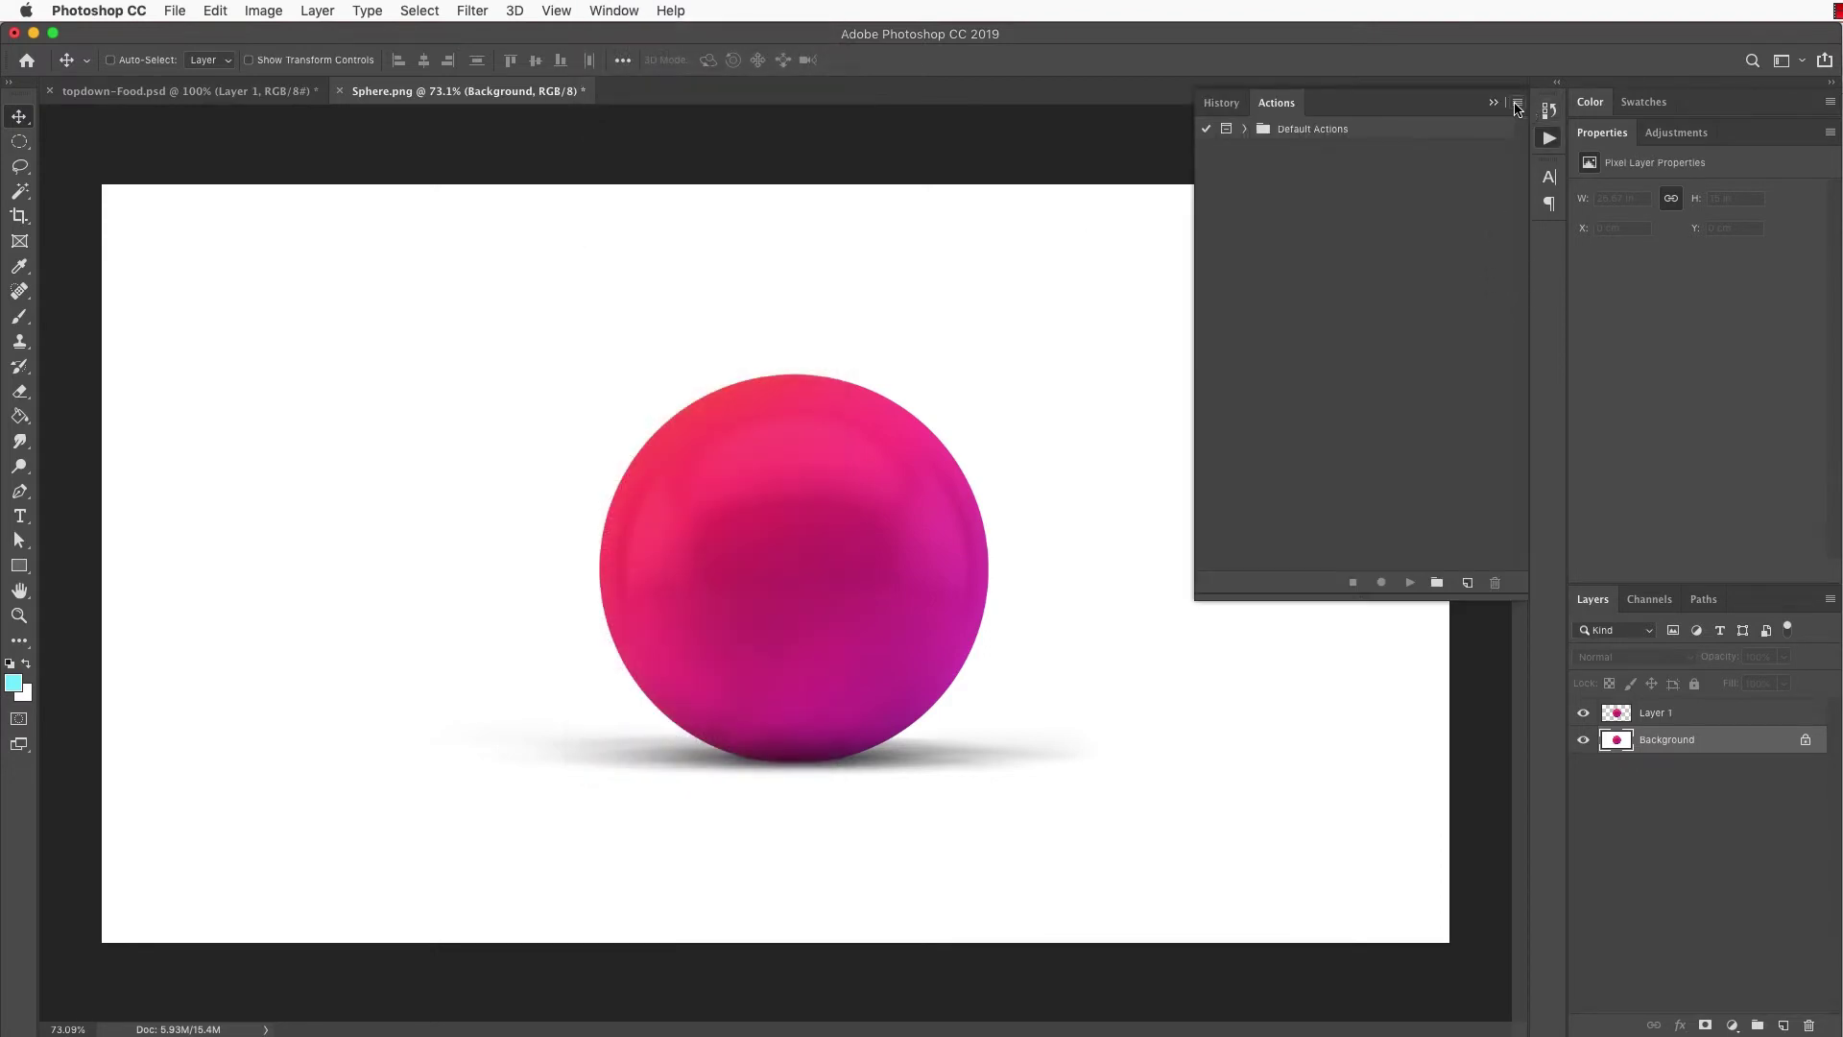
{"action": "left_click", "coordinate": [1517, 108]}
{"action": "left_click", "coordinate": [1561, 471]}
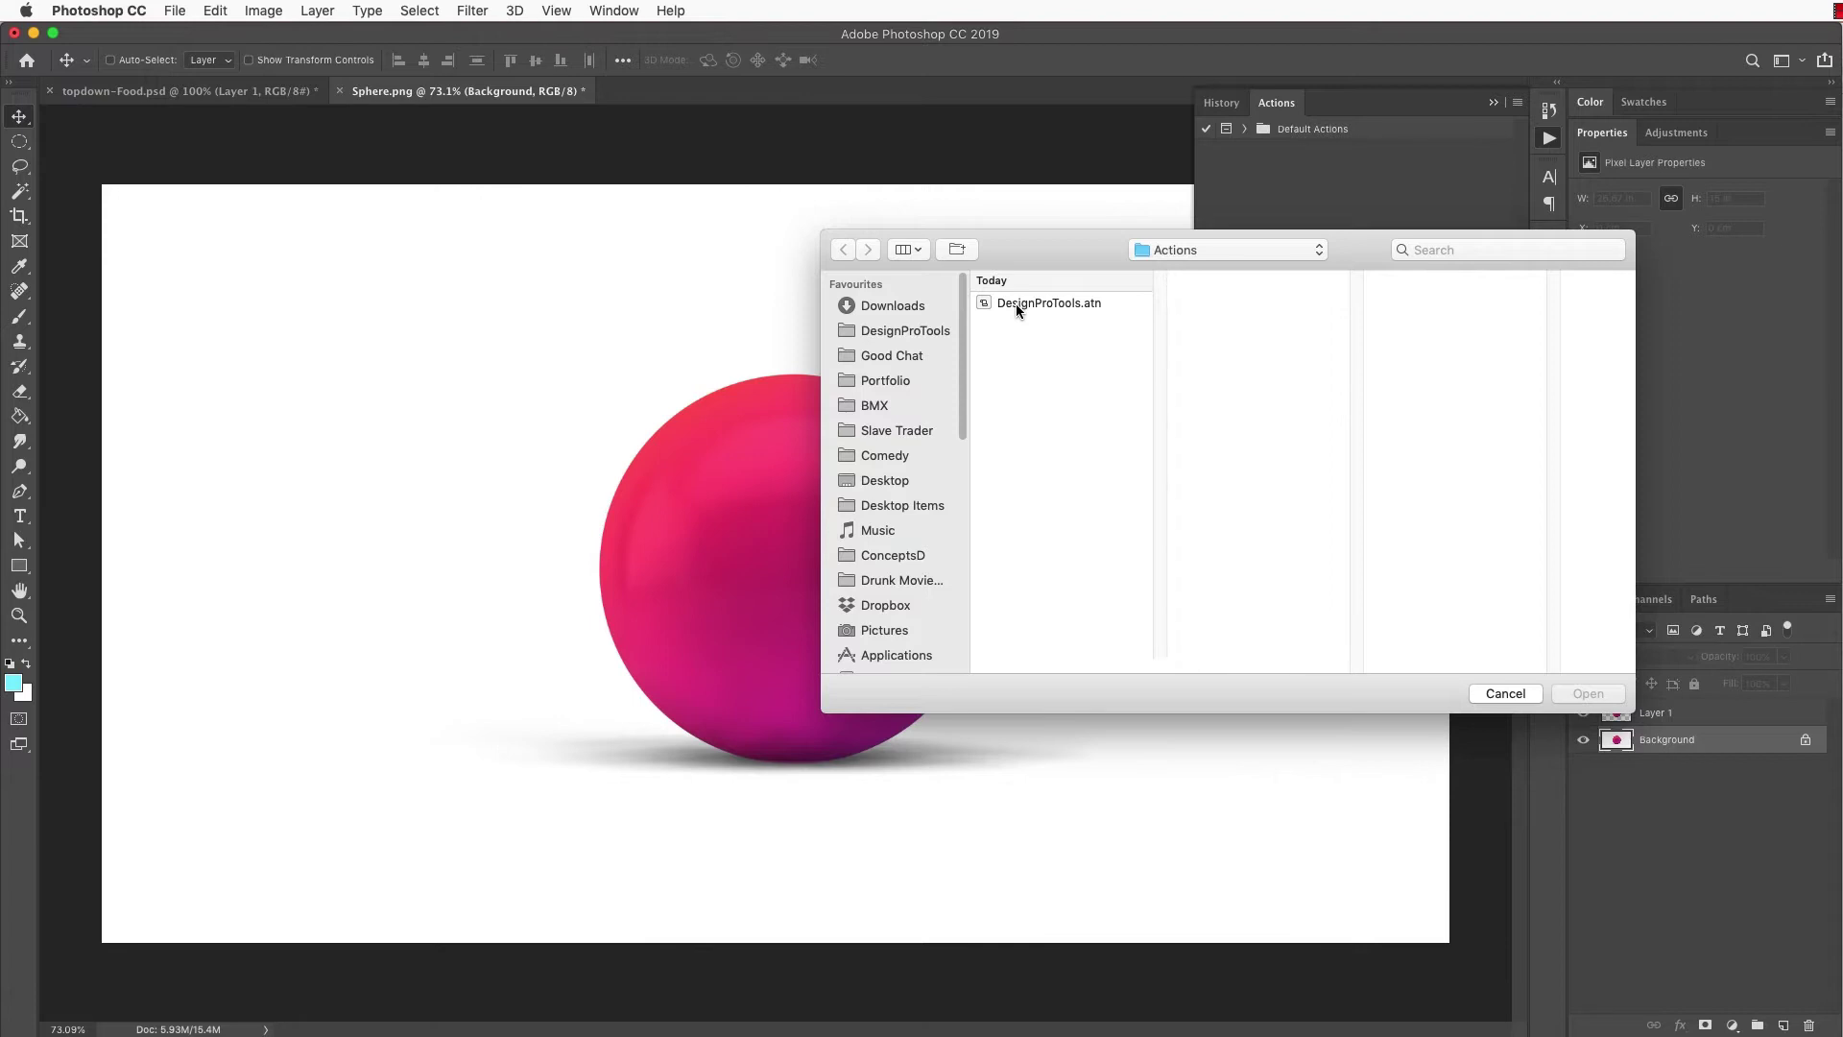
{"action": "double_click", "coordinate": [1016, 304]}
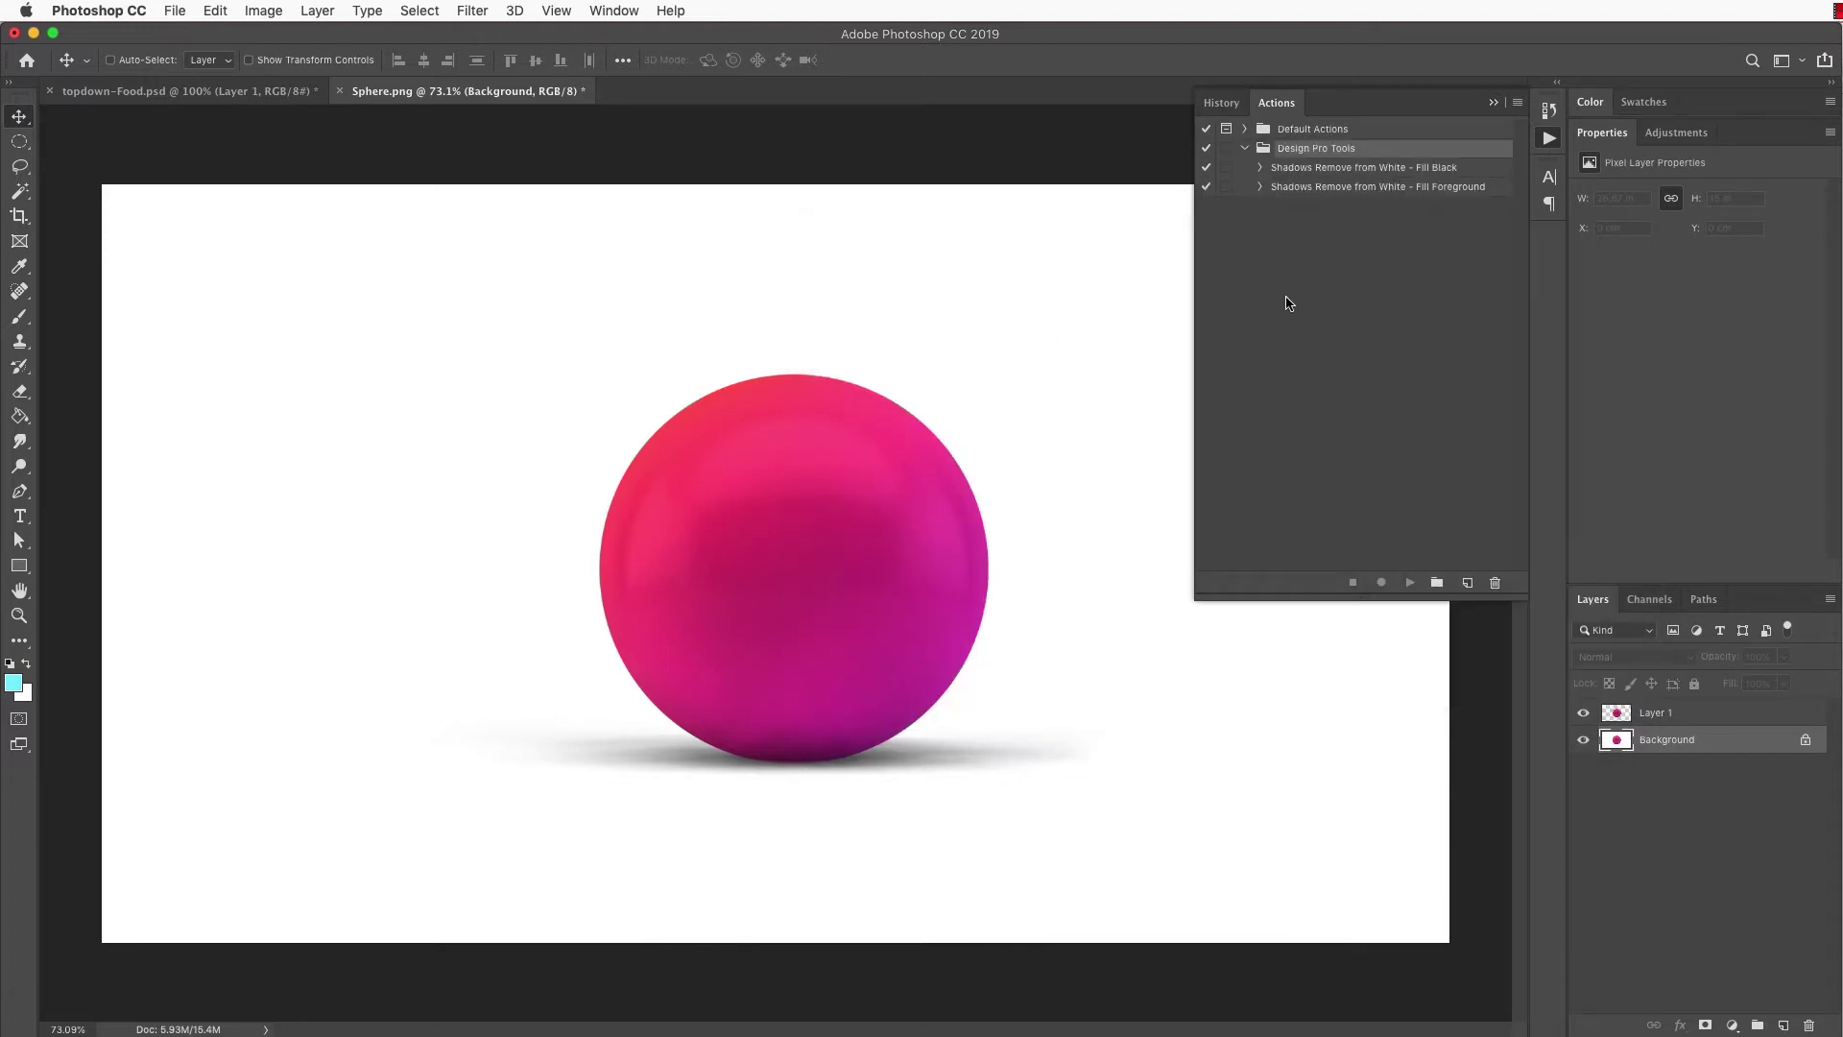
Step: Convert the Background into a regular layer and run the "Shadows Remove from White - Fill Black" action on it
{"action": "left_click", "coordinate": [1377, 169]}
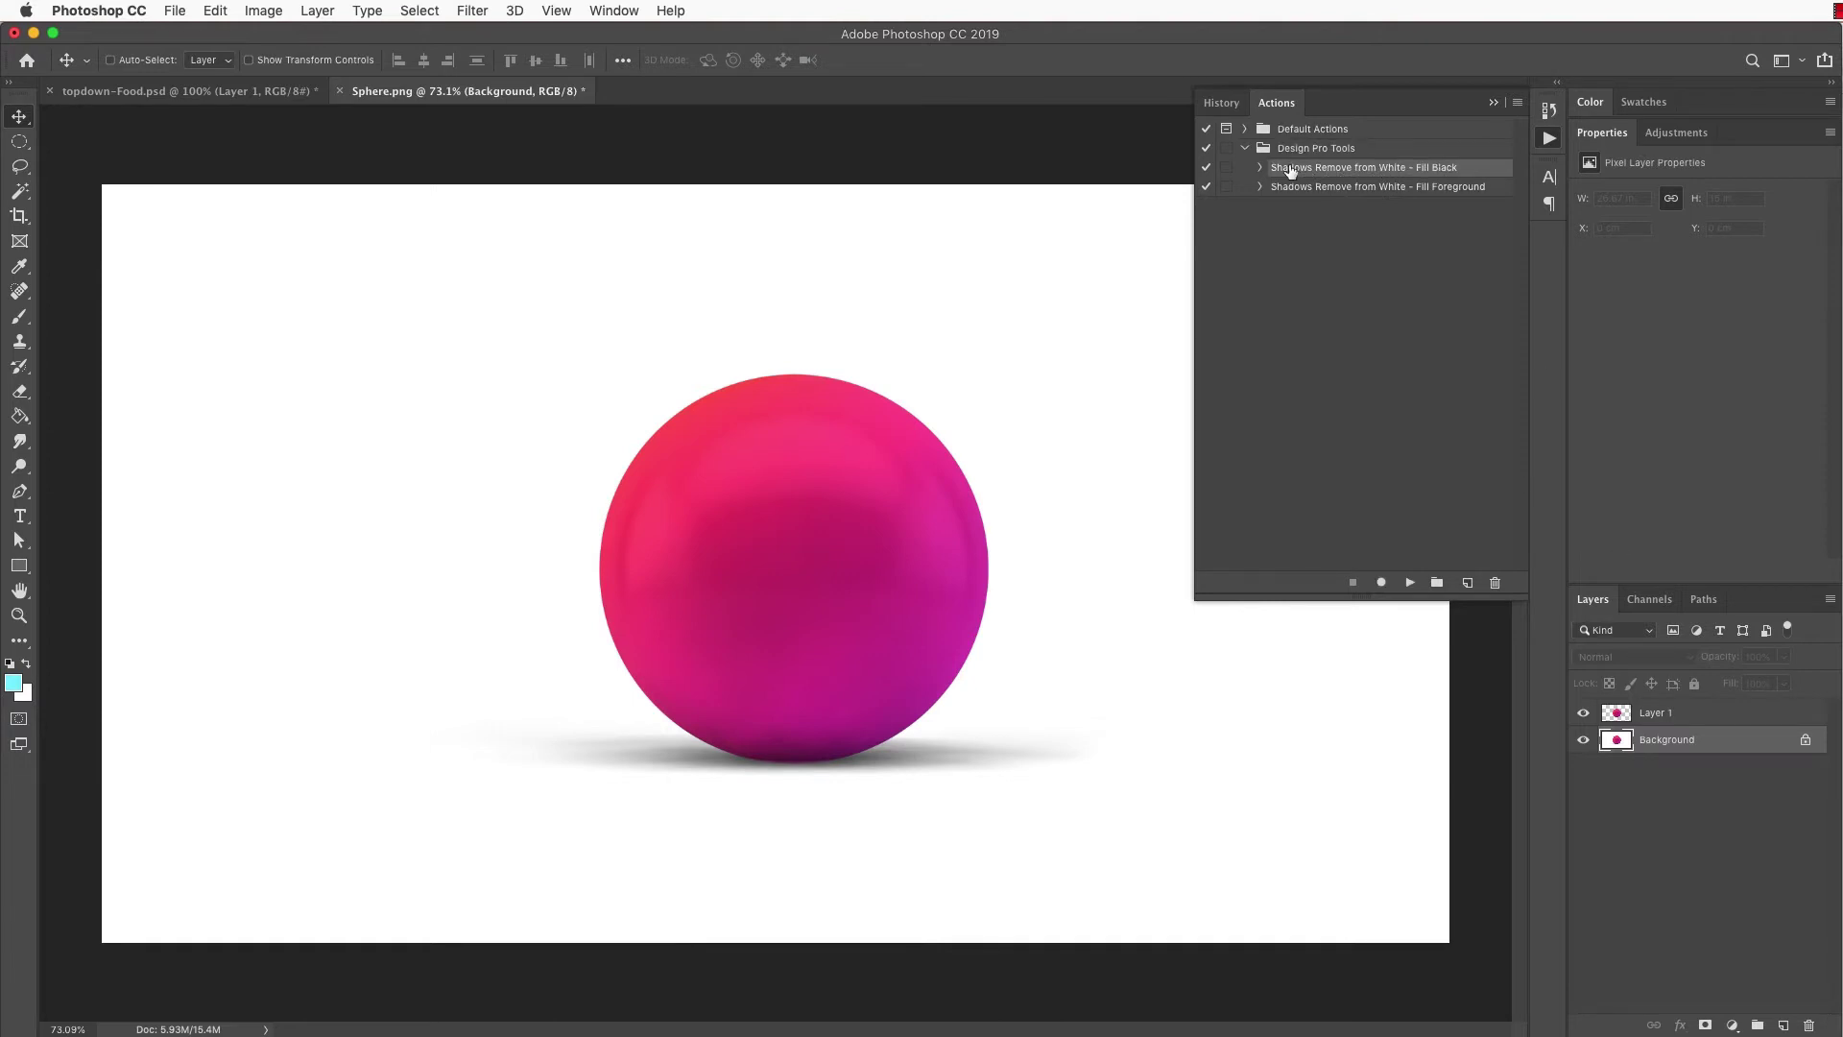
{"action": "double_click", "coordinate": [1710, 741]}
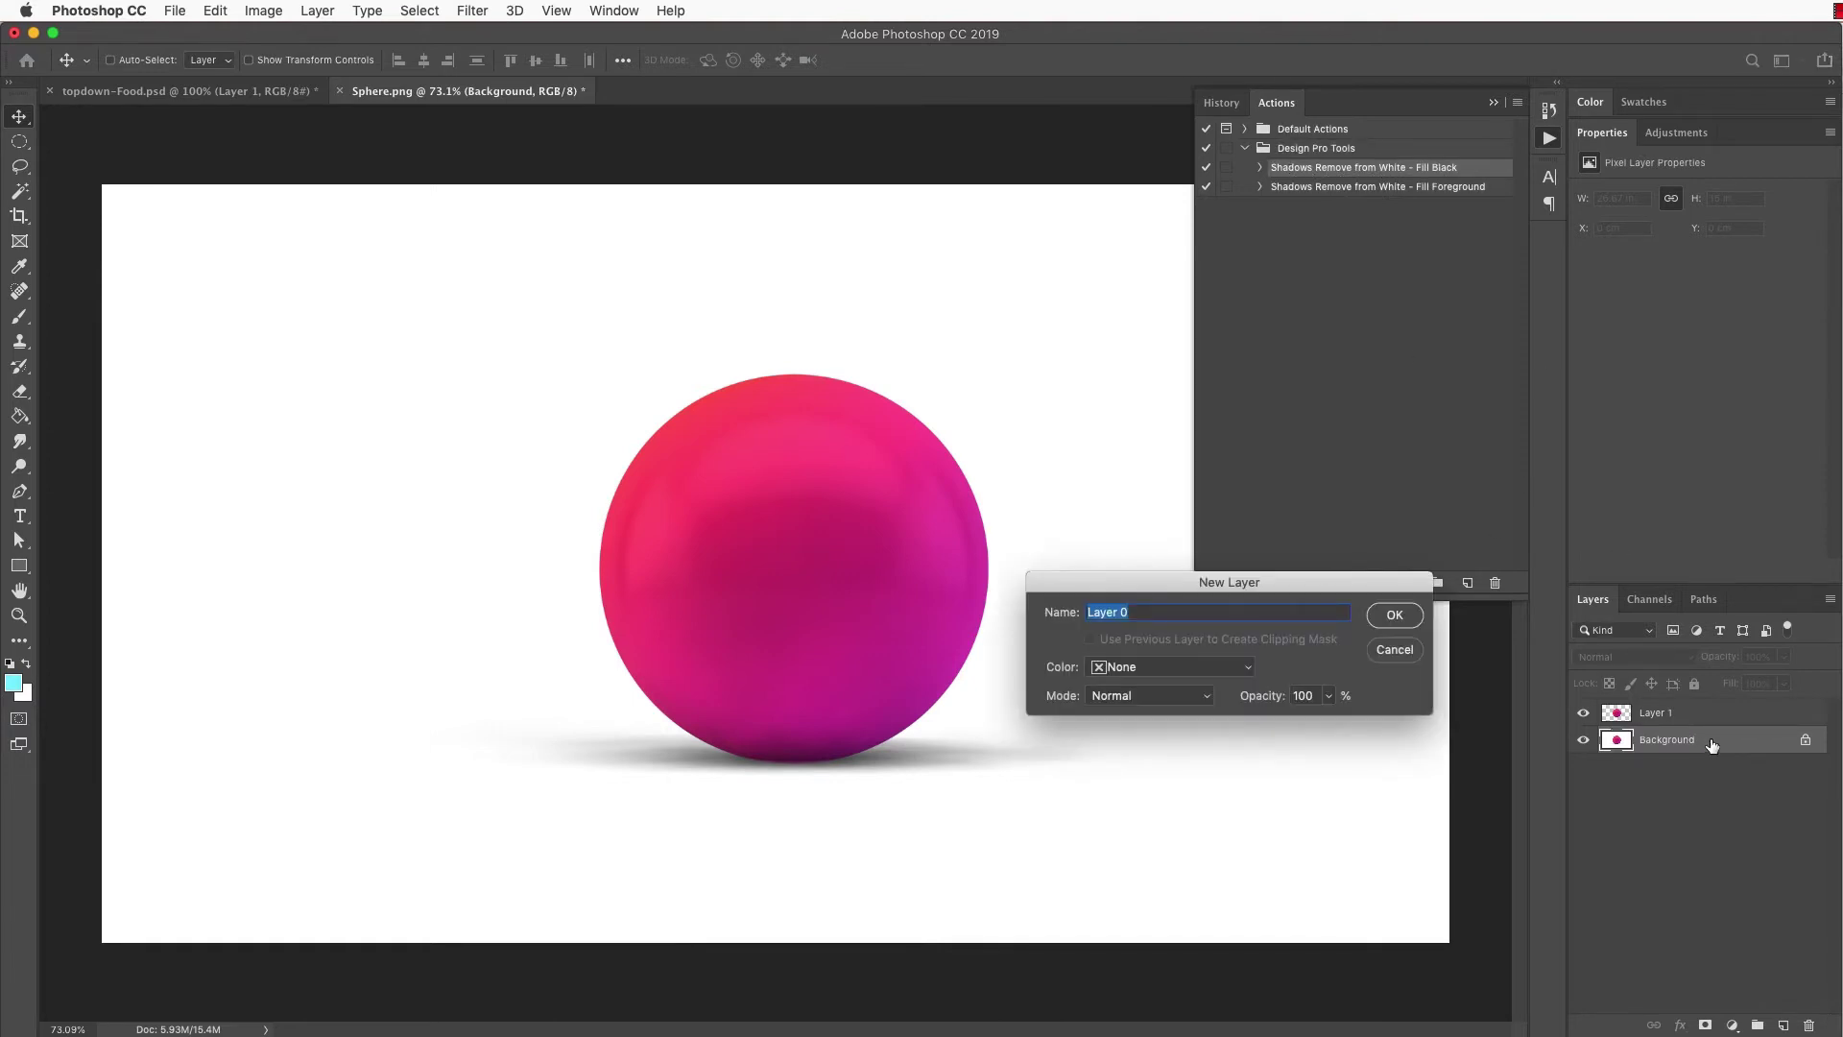
{"action": "key", "text": "Return"}
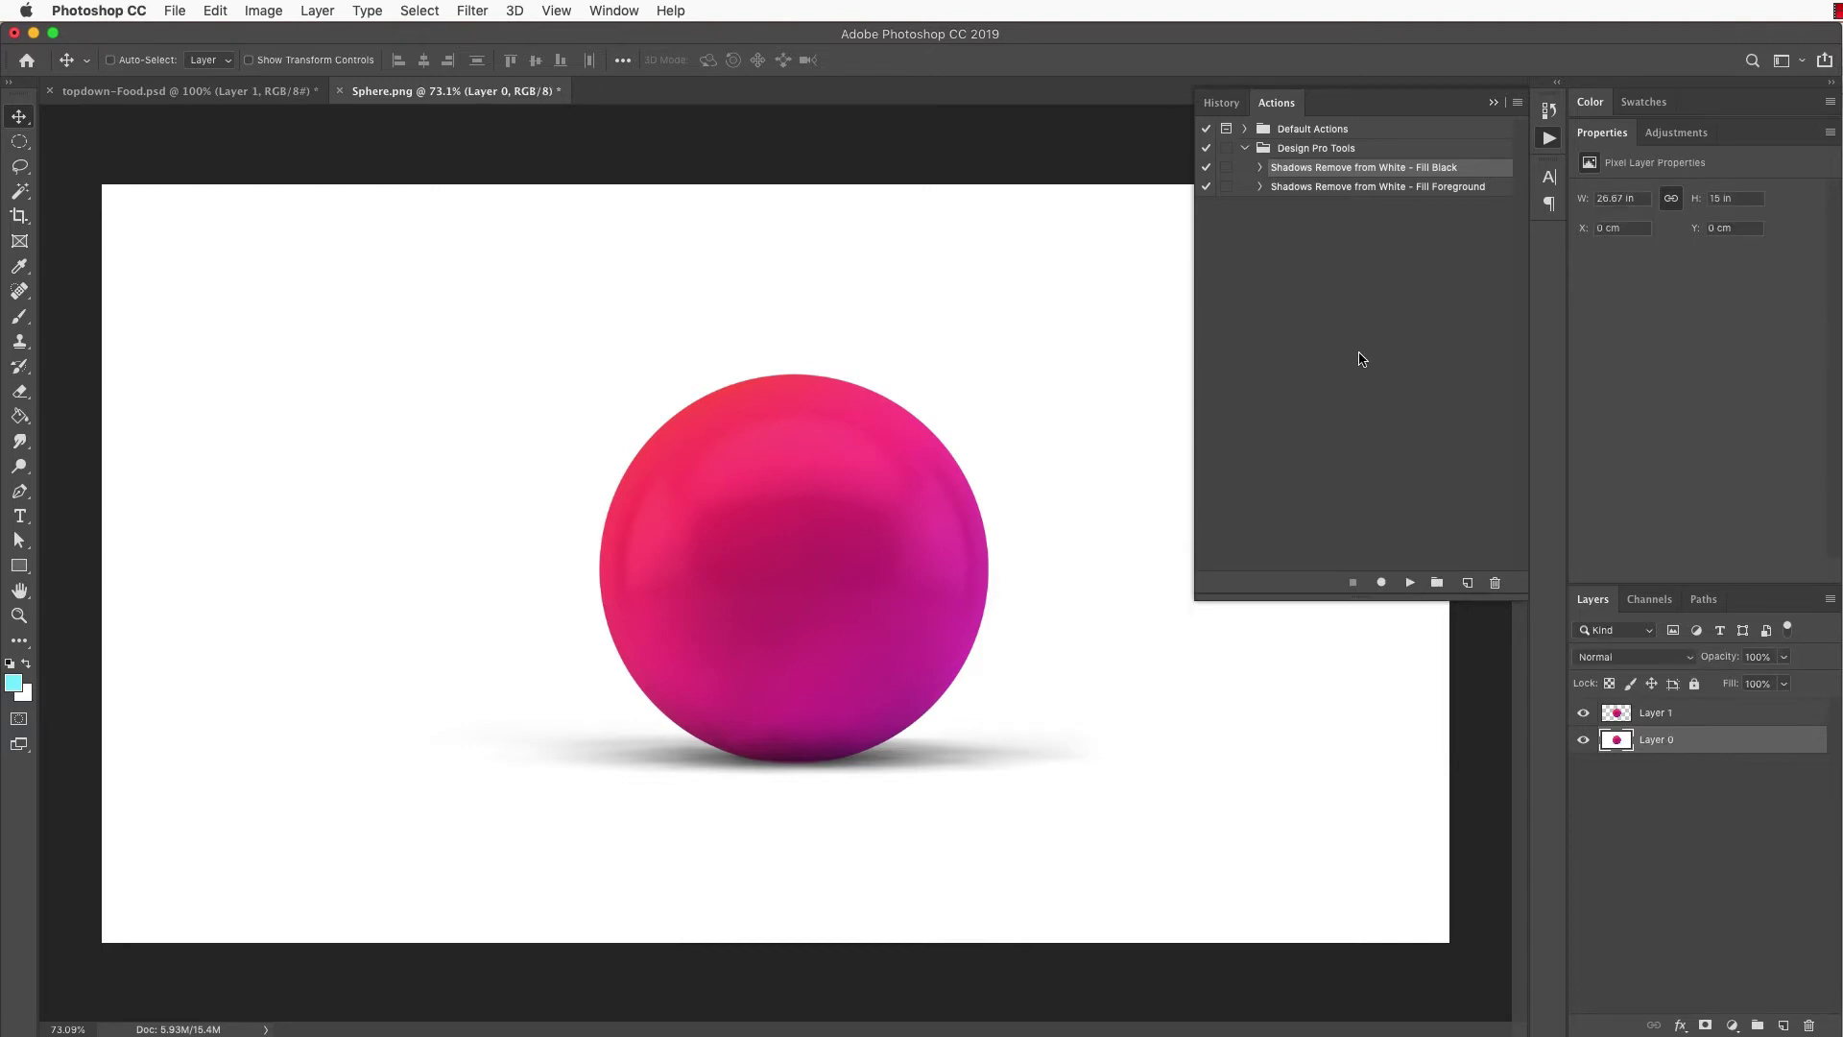
{"action": "left_click", "coordinate": [1410, 583]}
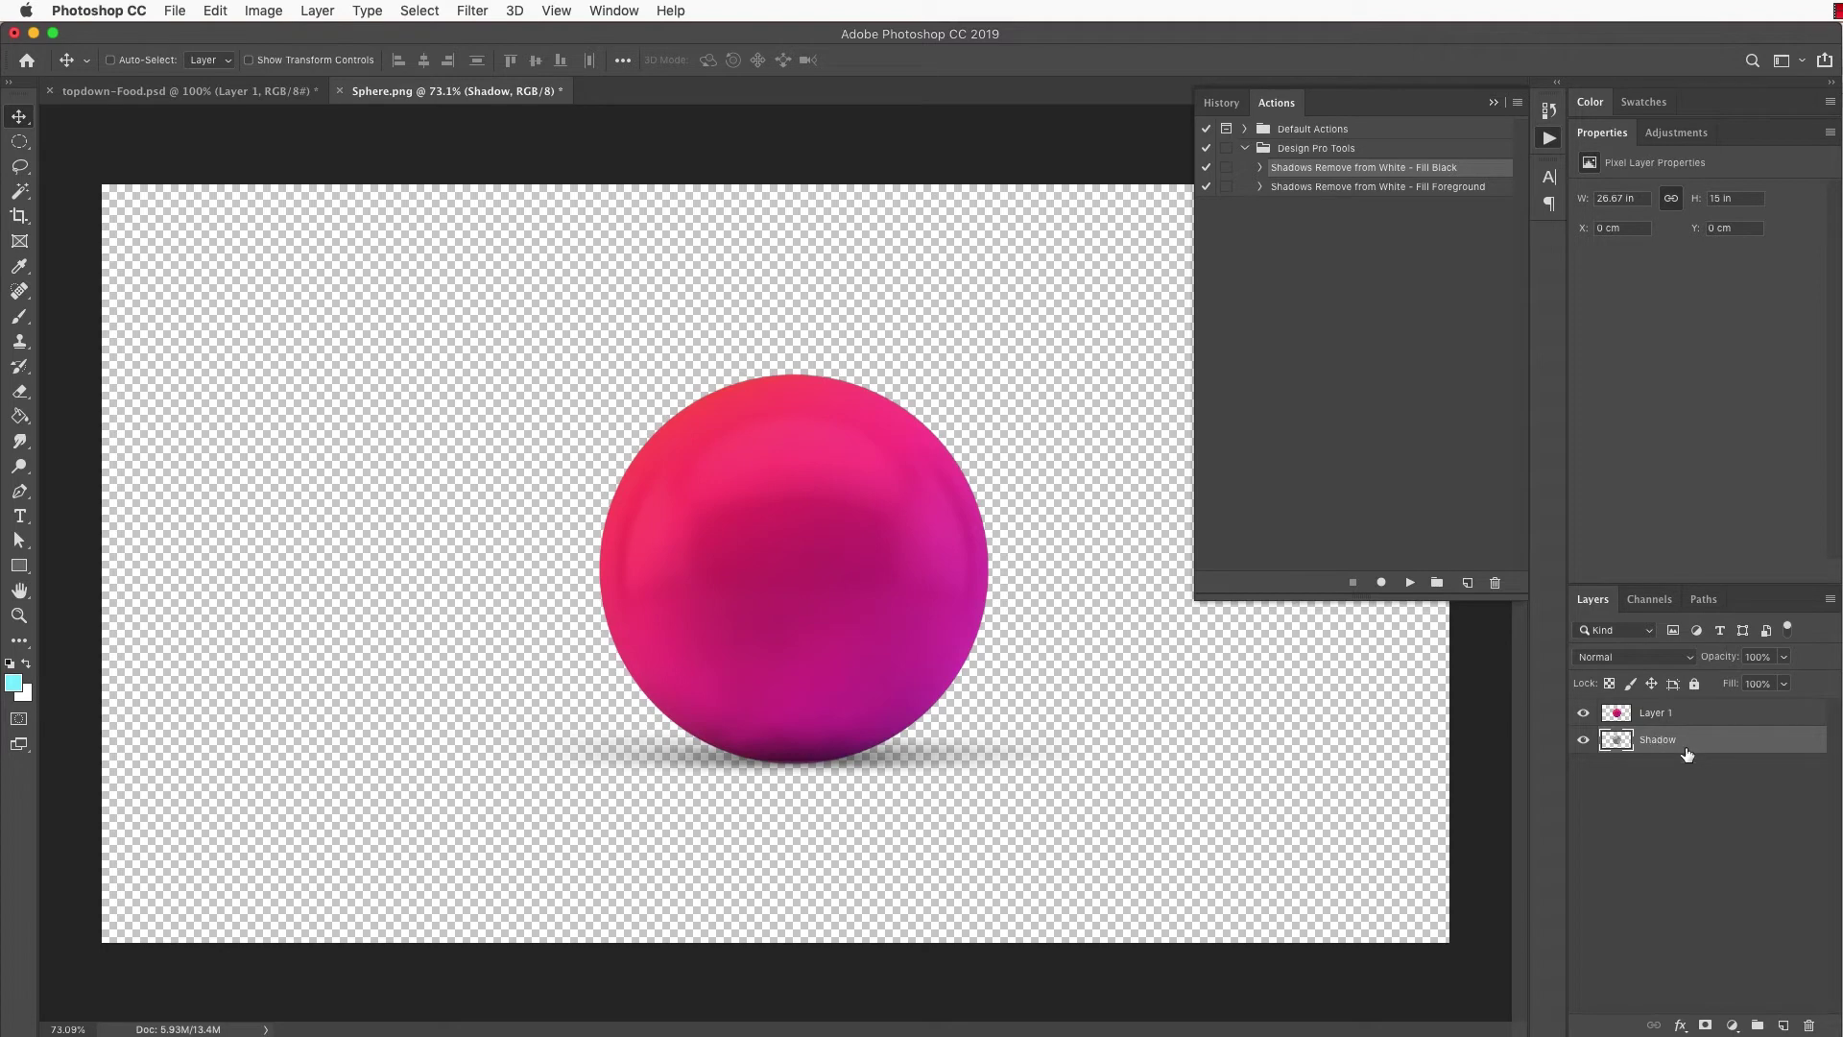
Step: Reset the foreground and background colours to default, choose the Paint Bucket and add an empty layer beneath Shadow
{"action": "key", "text": "g"}
{"action": "key", "text": "d"}
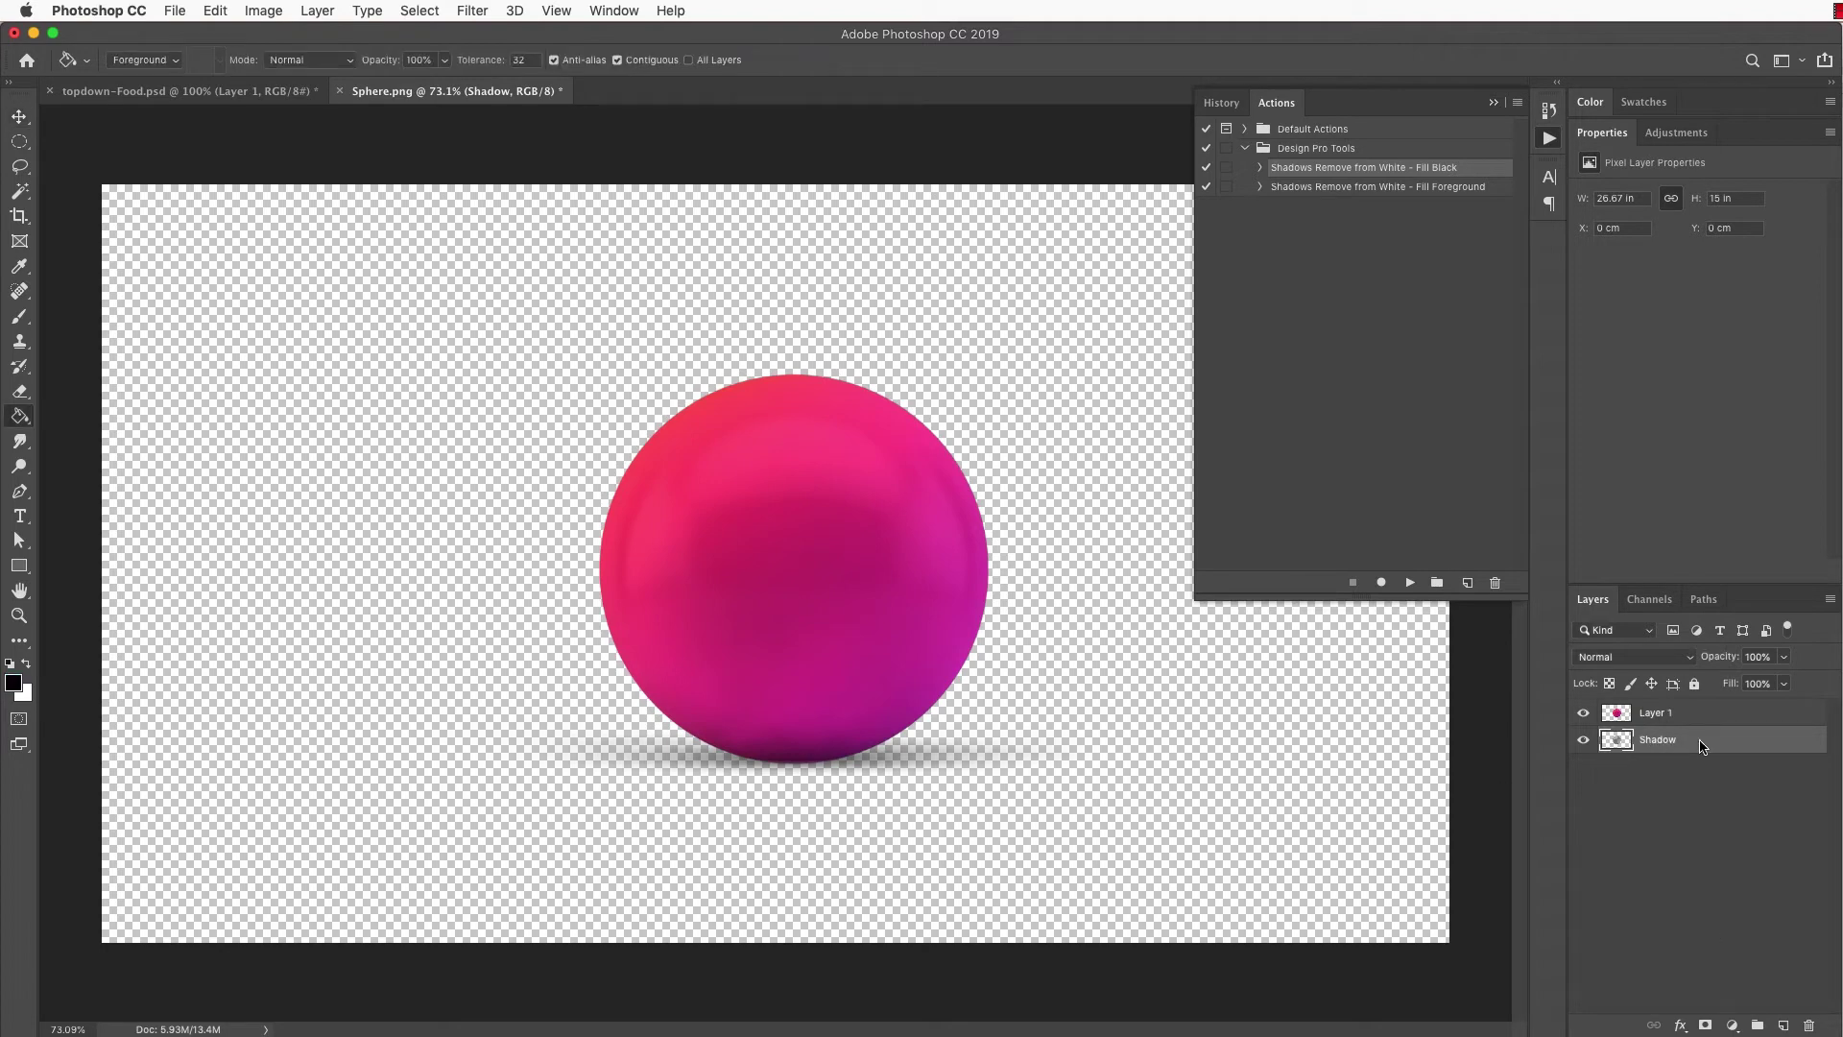
{"action": "left_click", "coordinate": [1787, 1025], "text": "ctrl"}
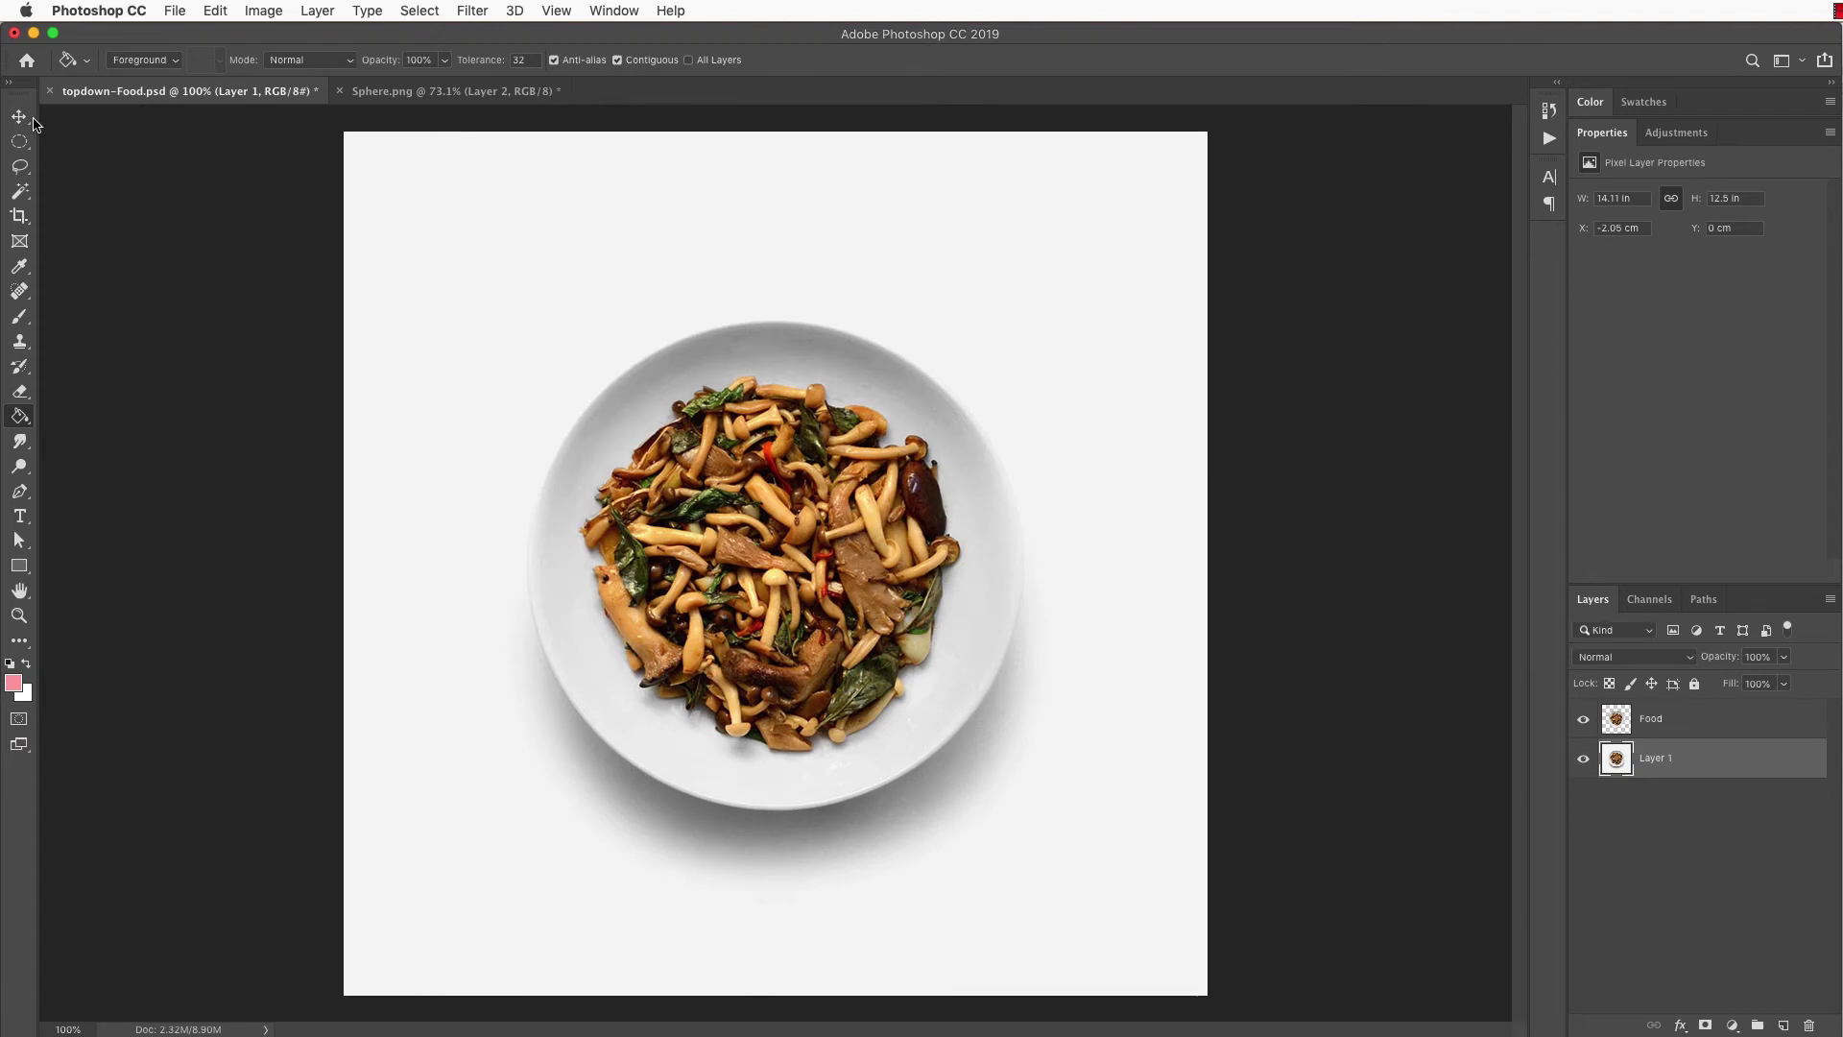
Step: In topdown-Food.psd, check Layer 1's visibility and run the "Shadows Remove from White - Fill Black" action on it
{"action": "left_click", "coordinate": [19, 116]}
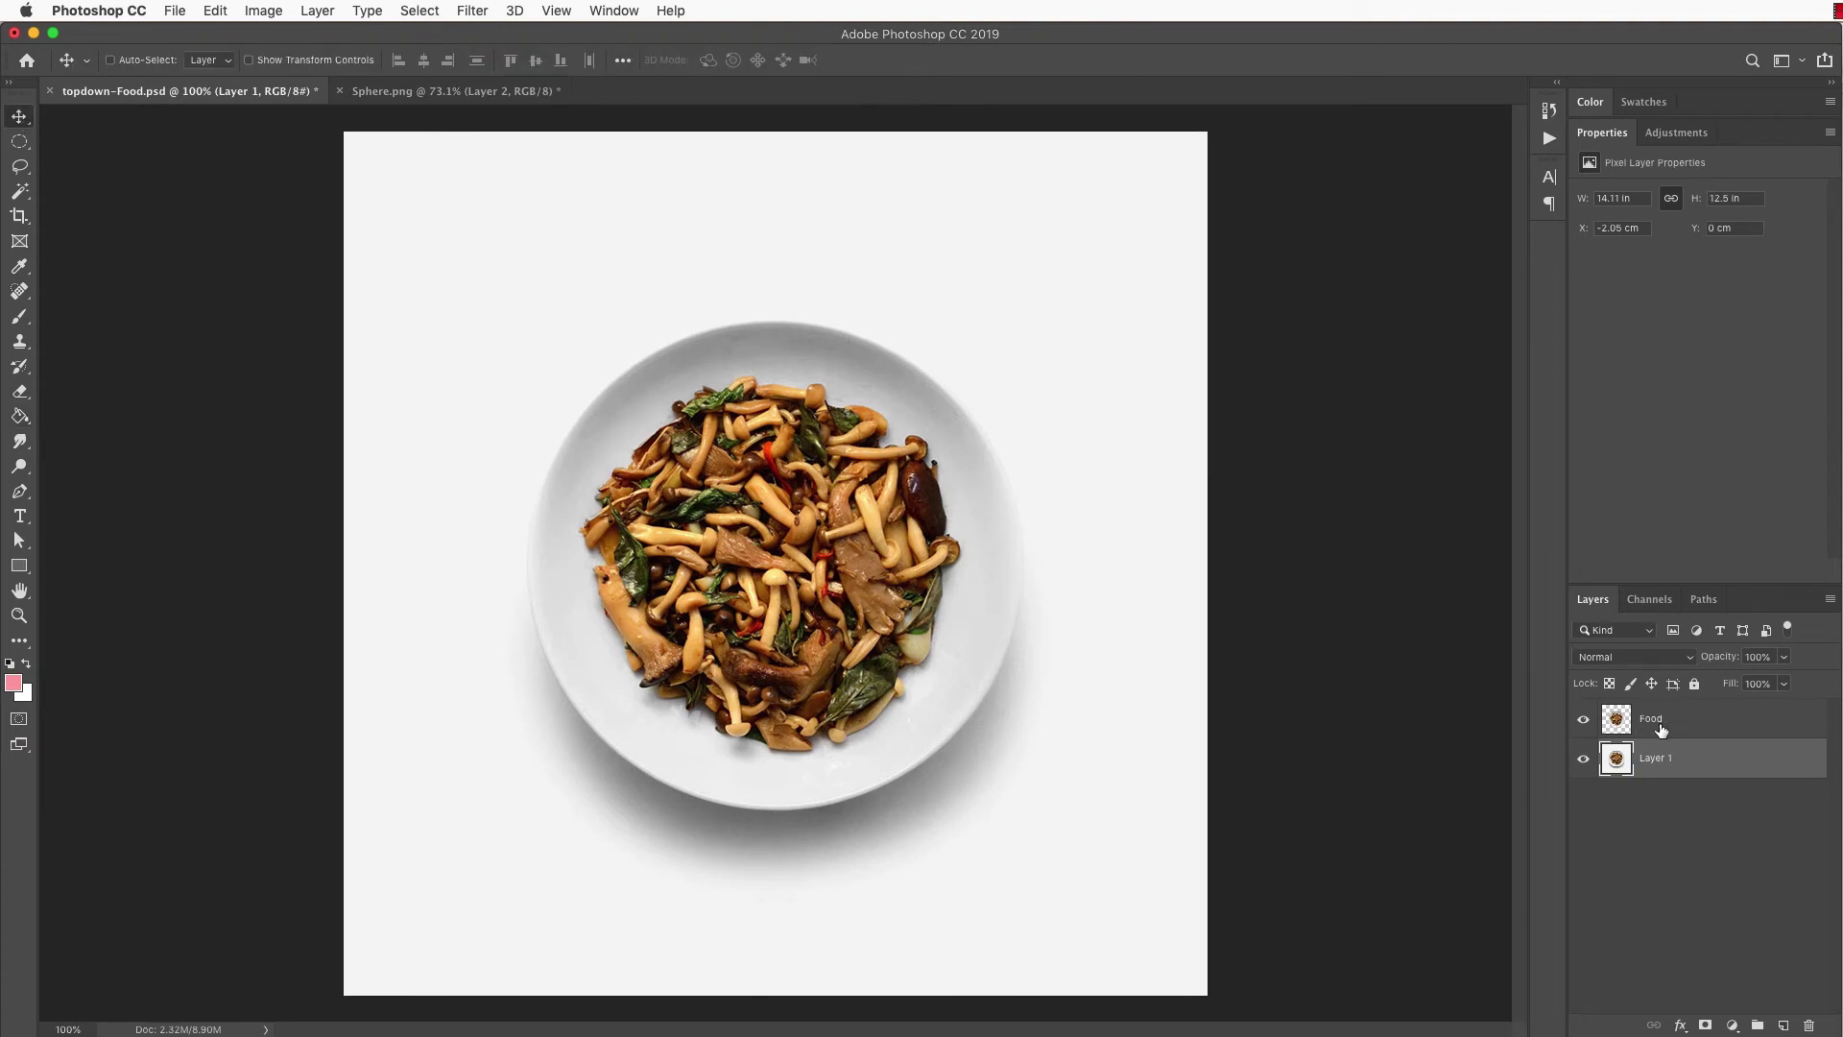
{"action": "left_click", "coordinate": [1583, 761]}
{"action": "left_click", "coordinate": [1550, 139]}
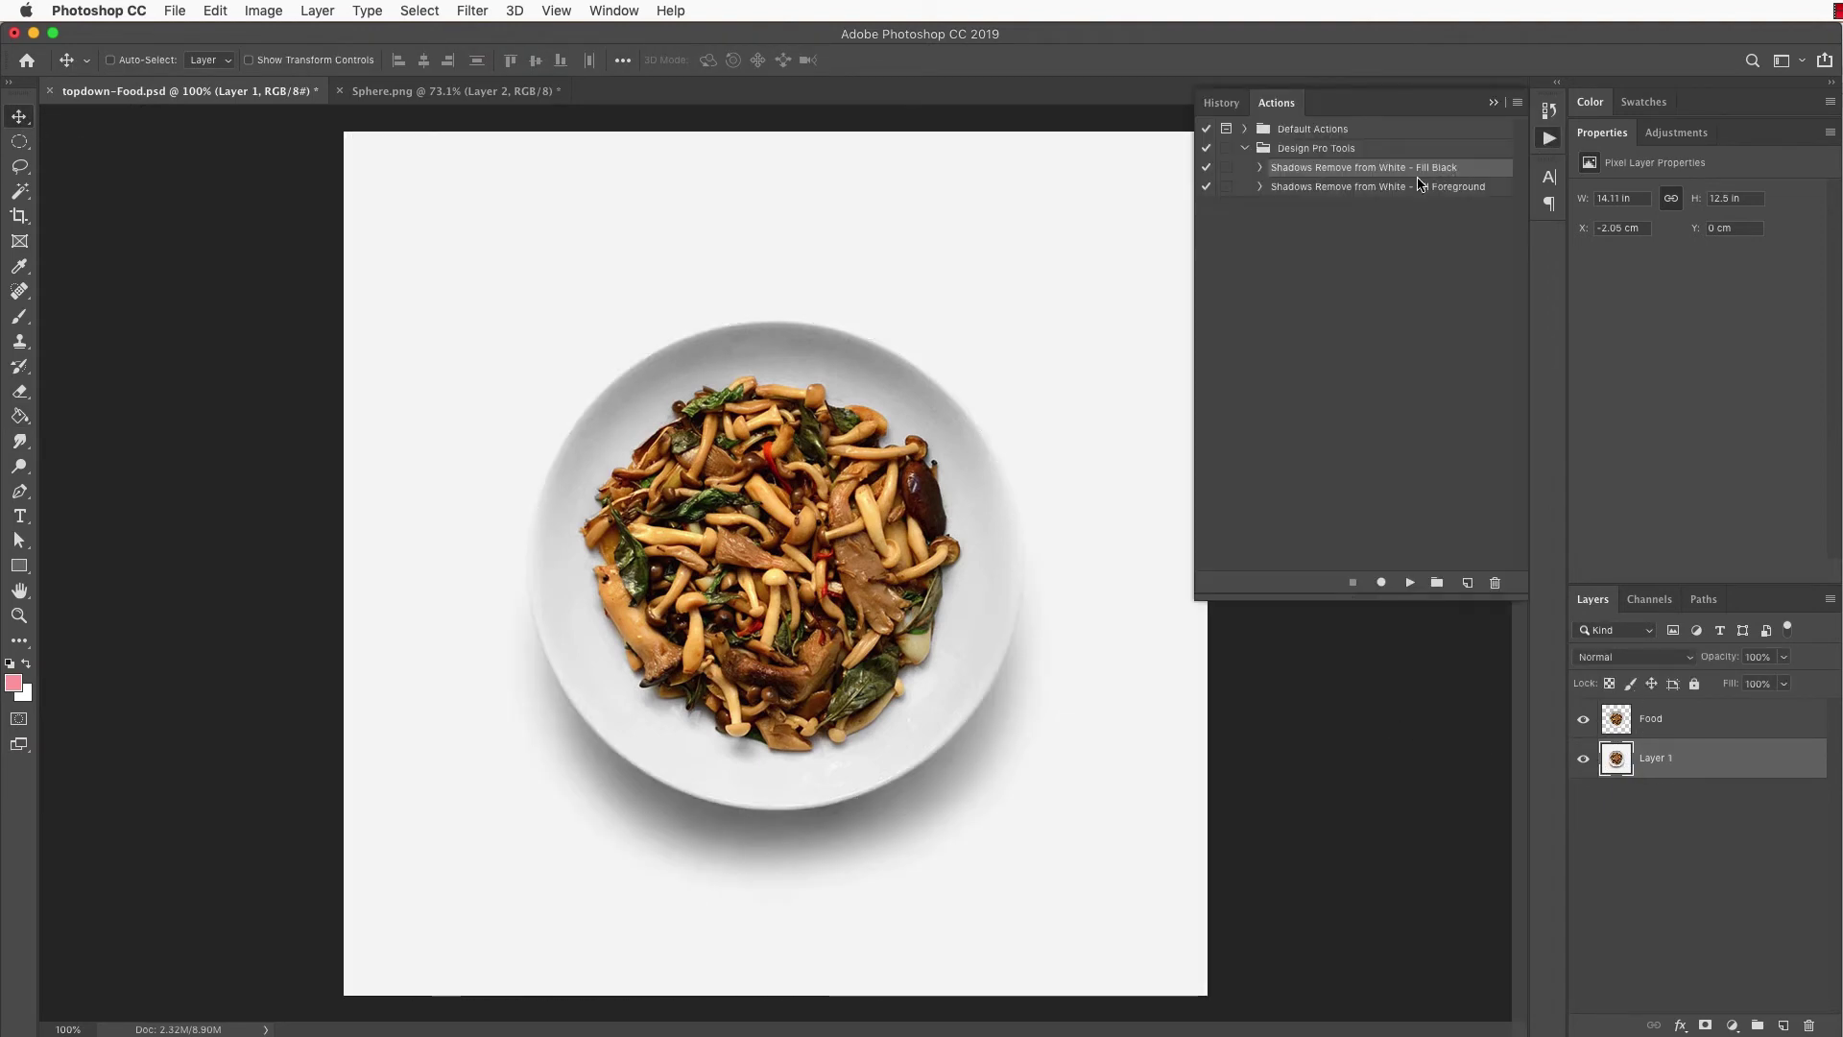
{"action": "left_click", "coordinate": [1410, 583]}
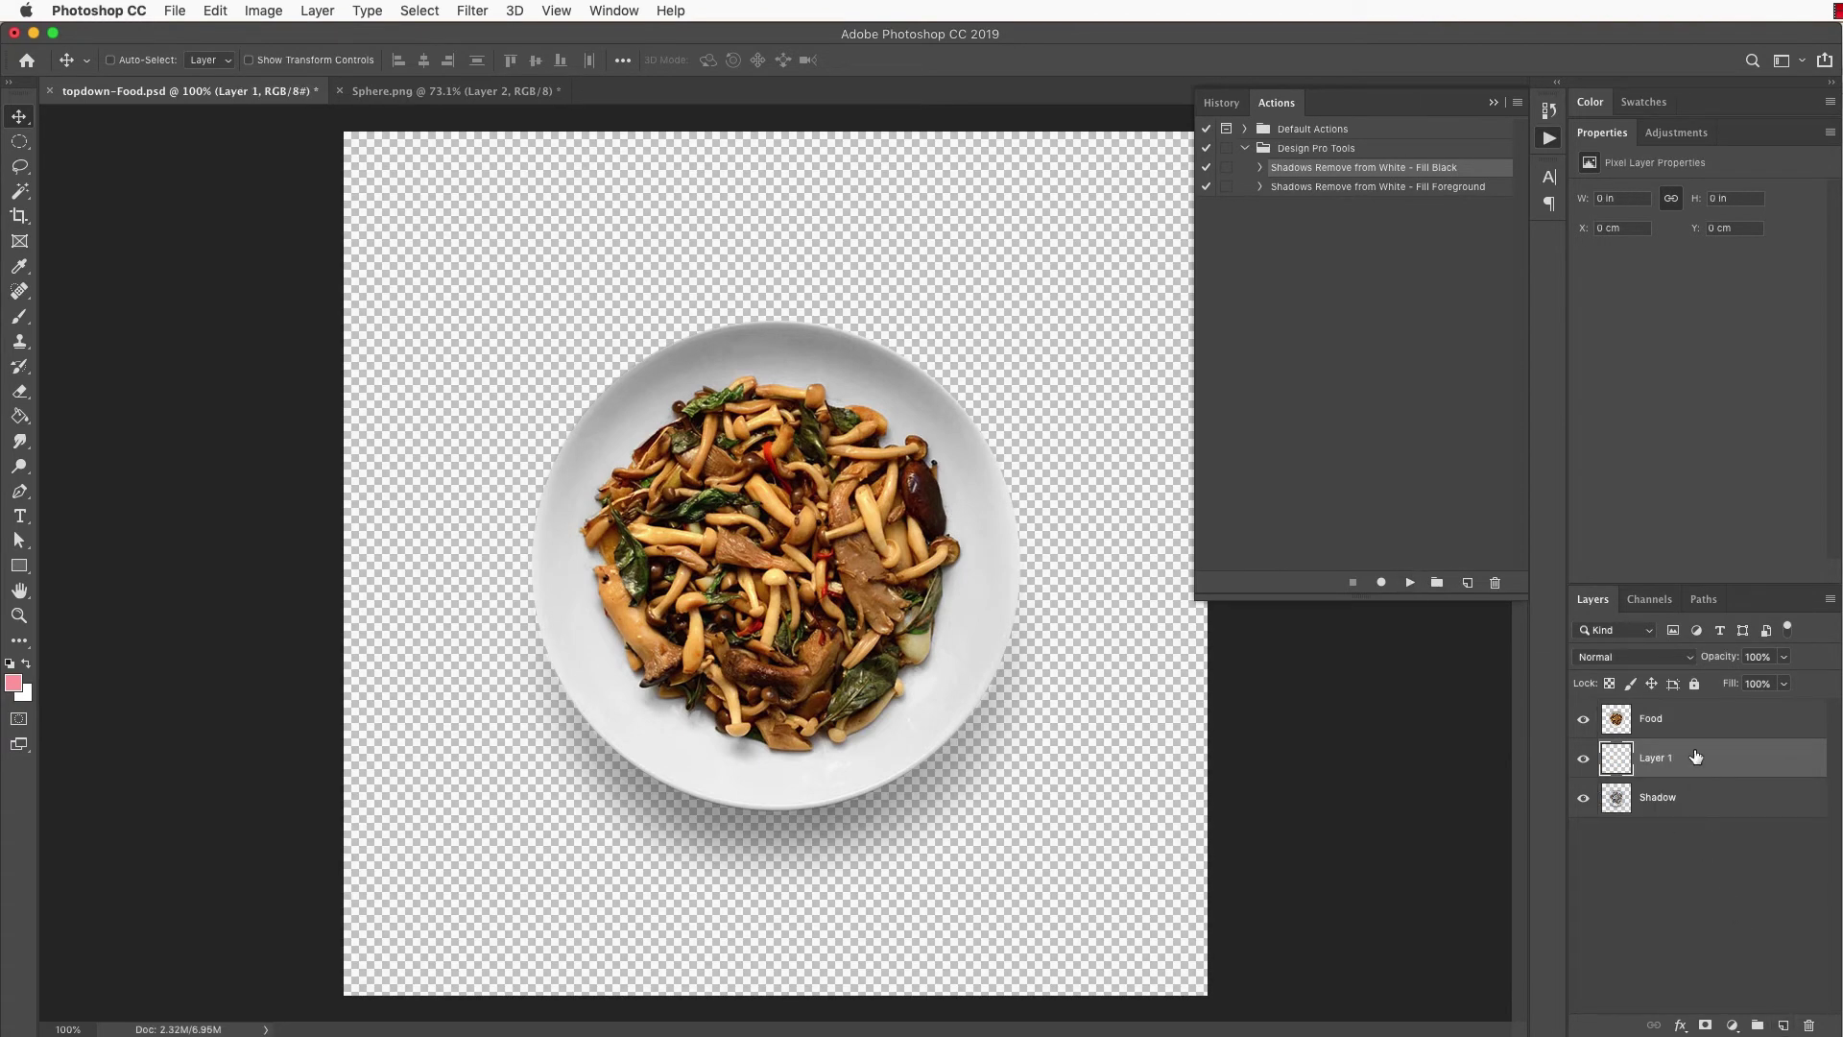
Step: Move the empty Layer 1 beneath Shadow, fill it with dark red, and return to the Move tool with the actions hidden
{"action": "left_click_drag", "start_coordinate": [1697, 757], "coordinate": [1695, 859]}
{"action": "left_click", "coordinate": [15, 687]}
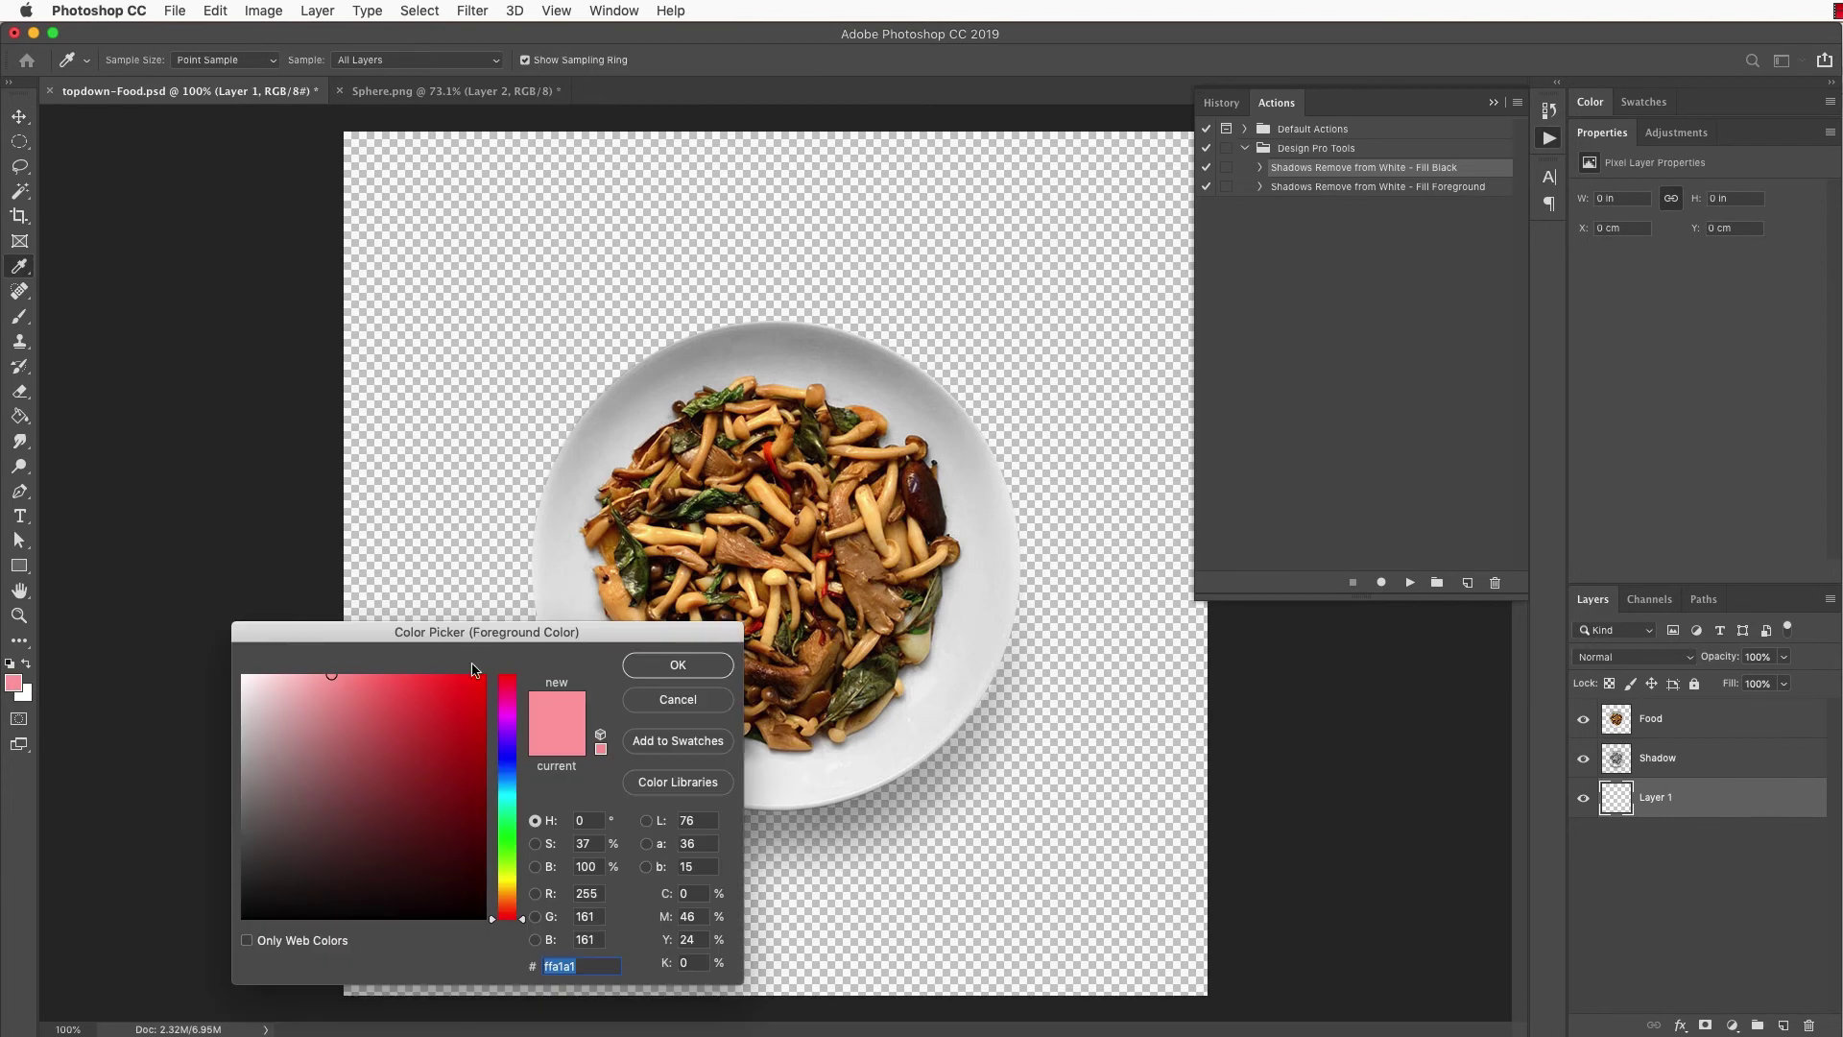
{"action": "left_click", "coordinate": [644, 672]}
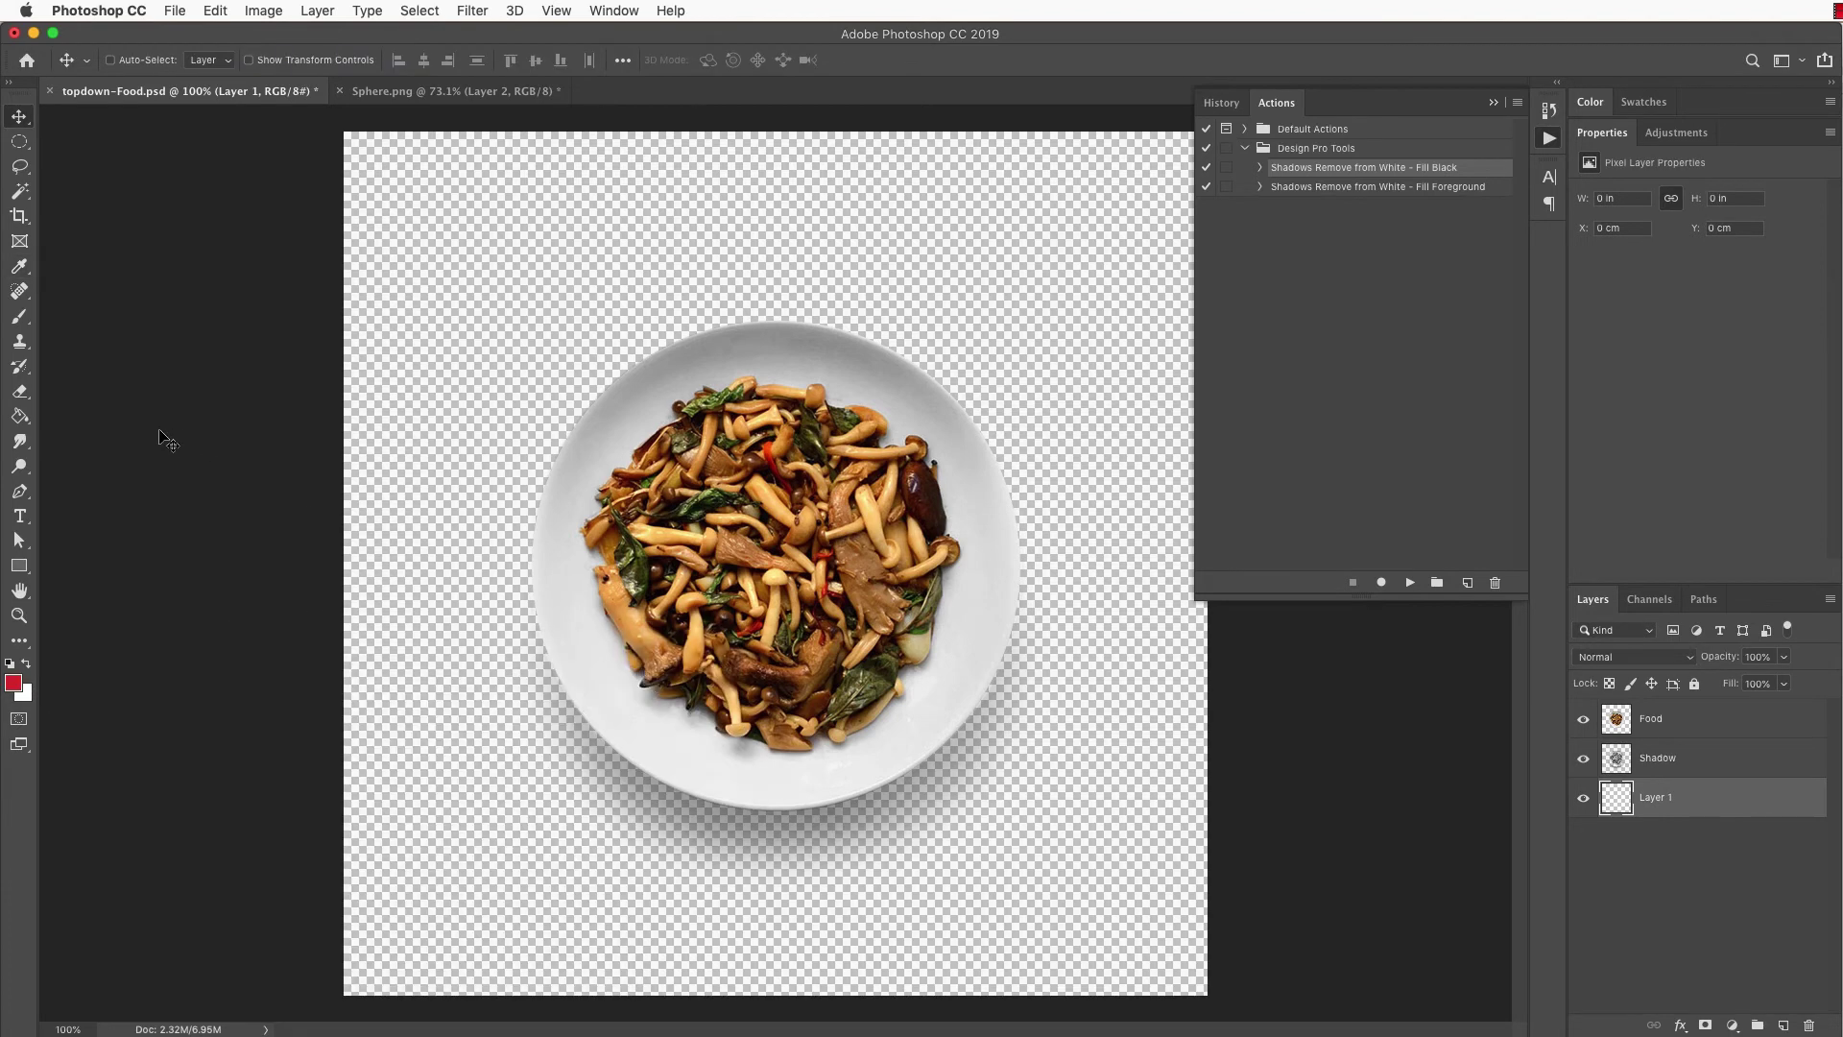
{"action": "left_click", "coordinate": [11, 423]}
{"action": "left_click", "coordinate": [445, 355]}
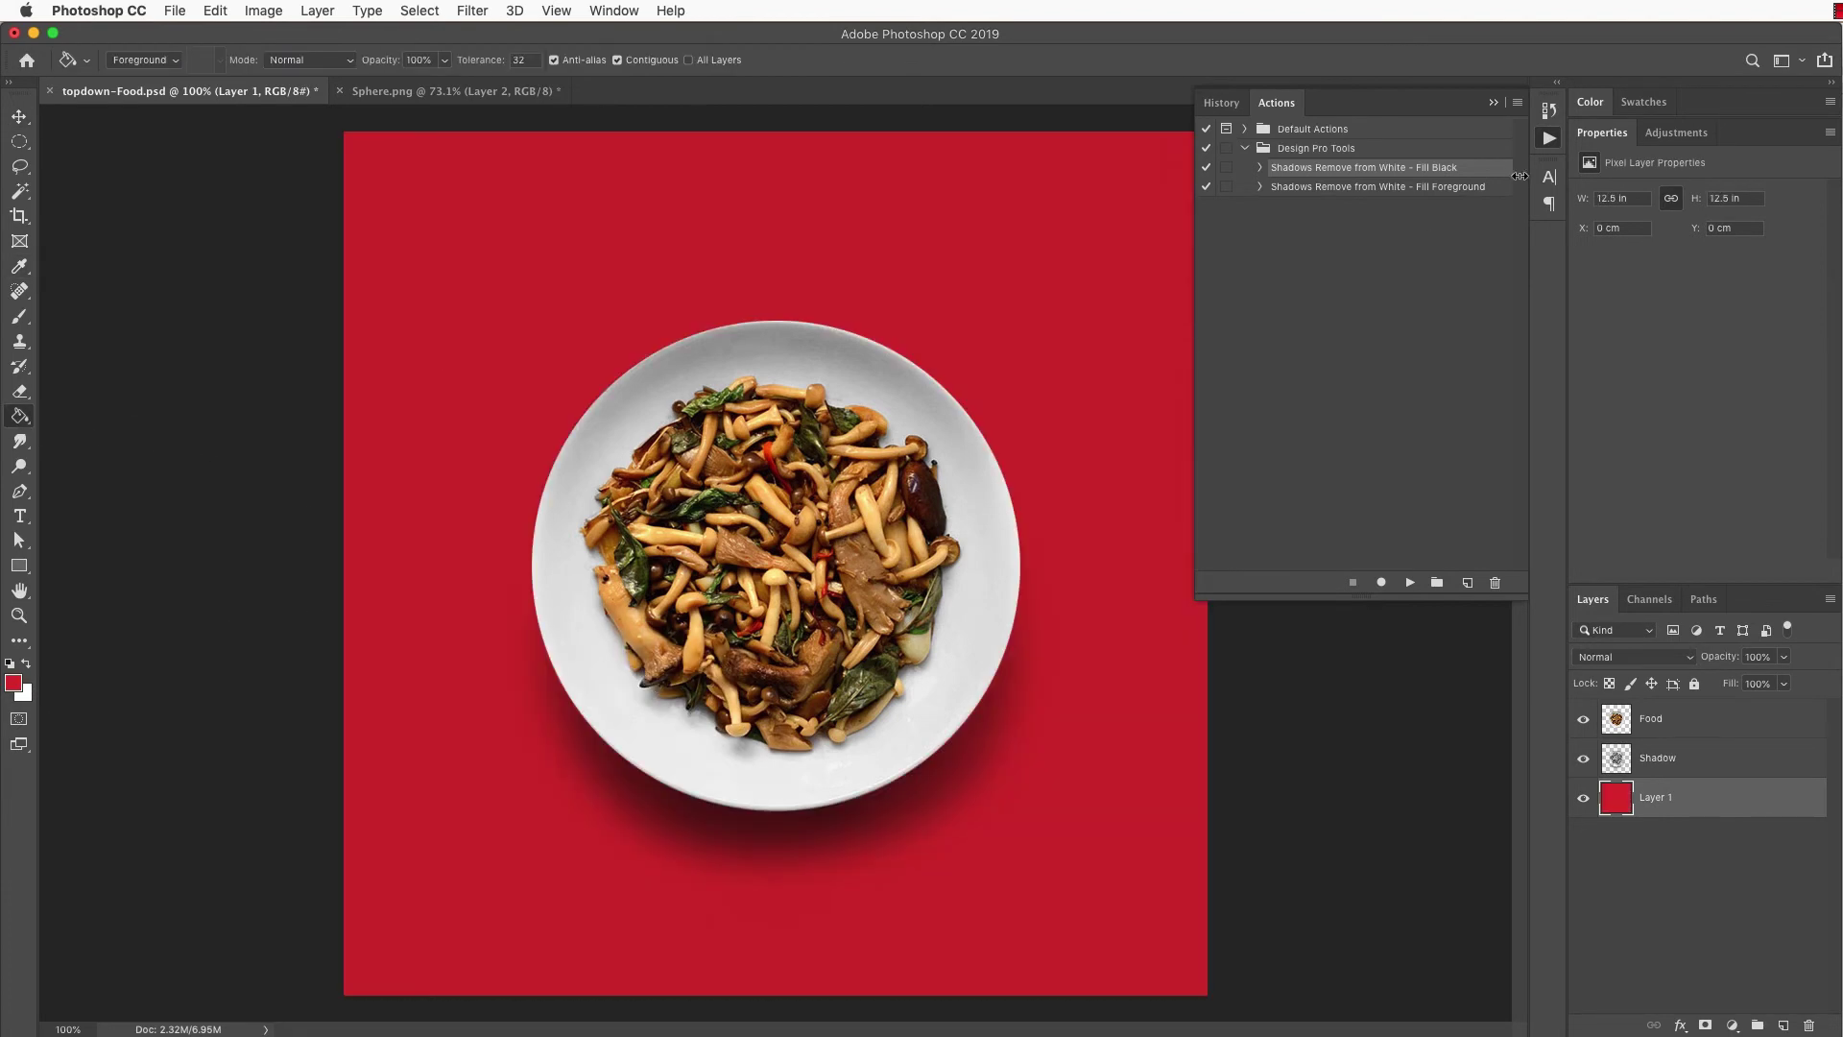
{"action": "left_click", "coordinate": [1551, 141]}
{"action": "left_click", "coordinate": [19, 118]}
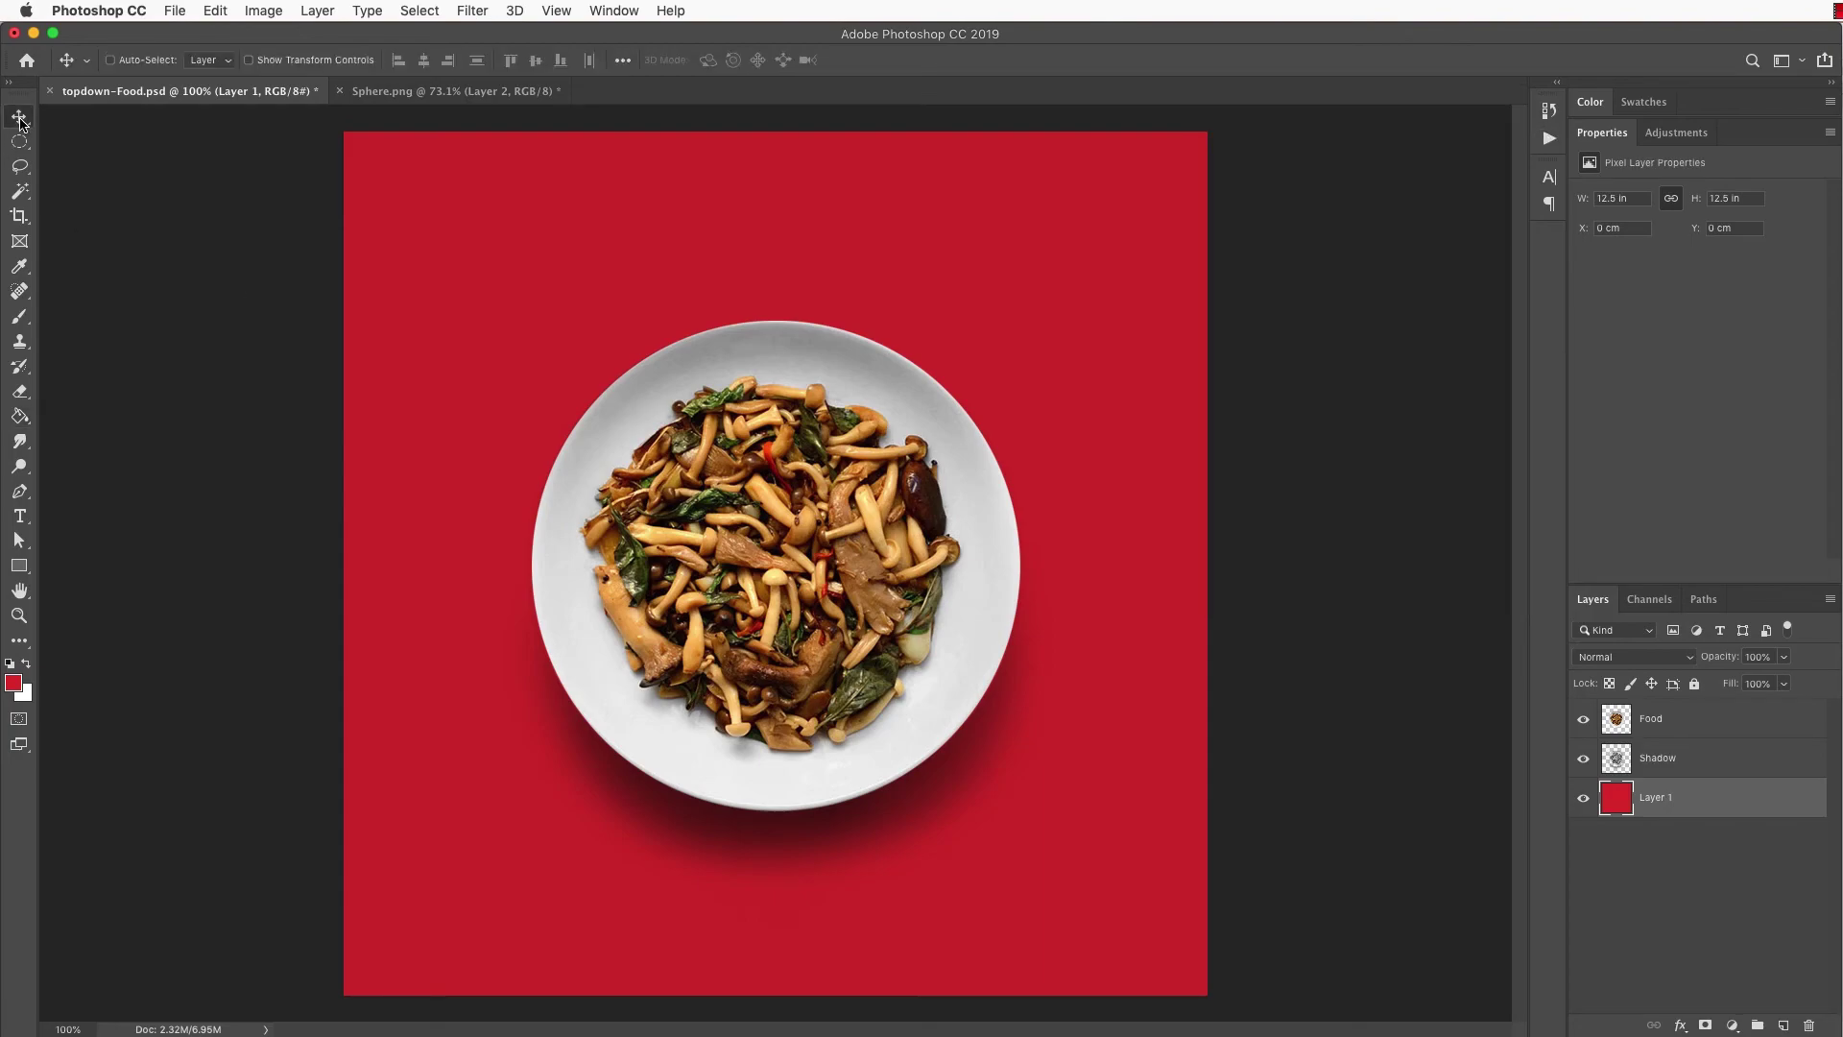